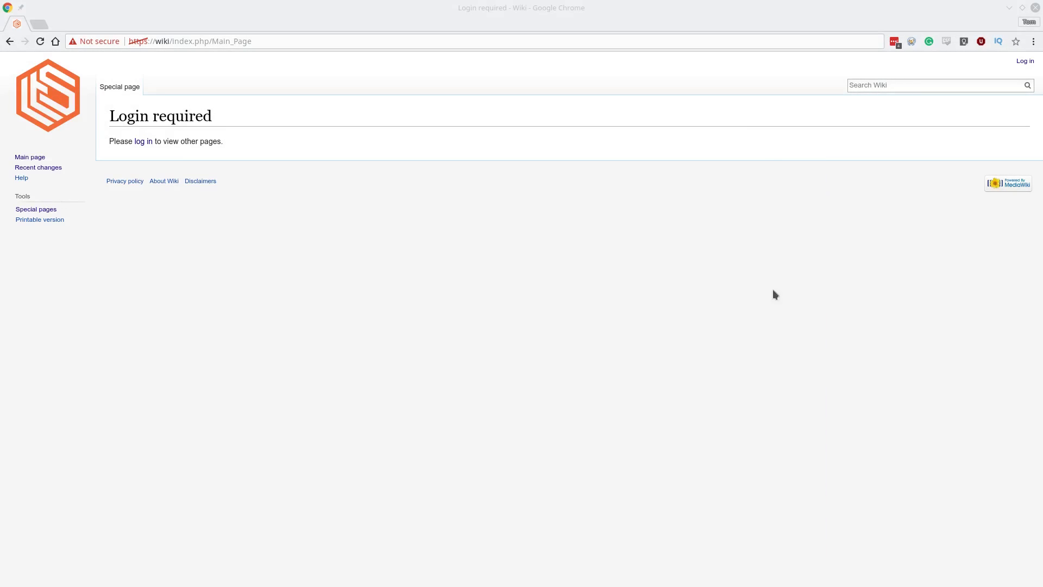
Log in to the Lawrence Systems Client Wiki with the saved autofill credentials, landing on the Main Page.
{"action": "left_click", "coordinate": [47, 168]}
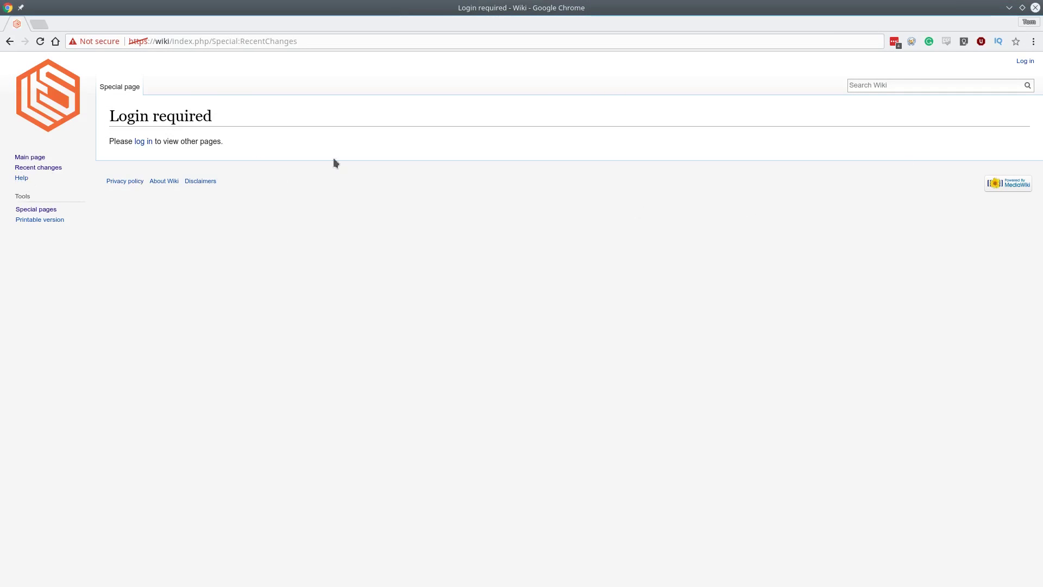
{"action": "left_click", "coordinate": [33, 159]}
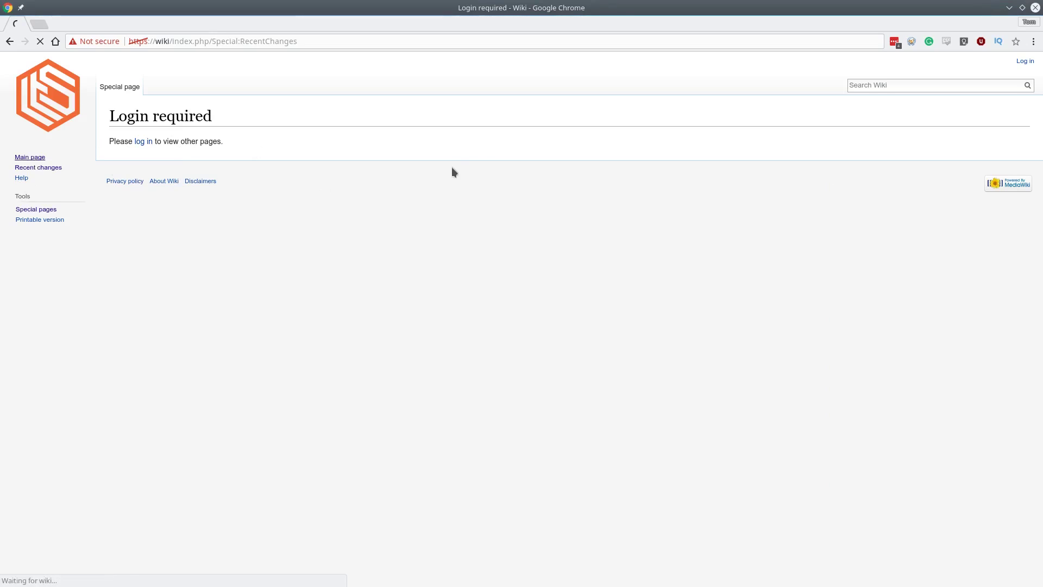
{"action": "left_click", "coordinate": [144, 141]}
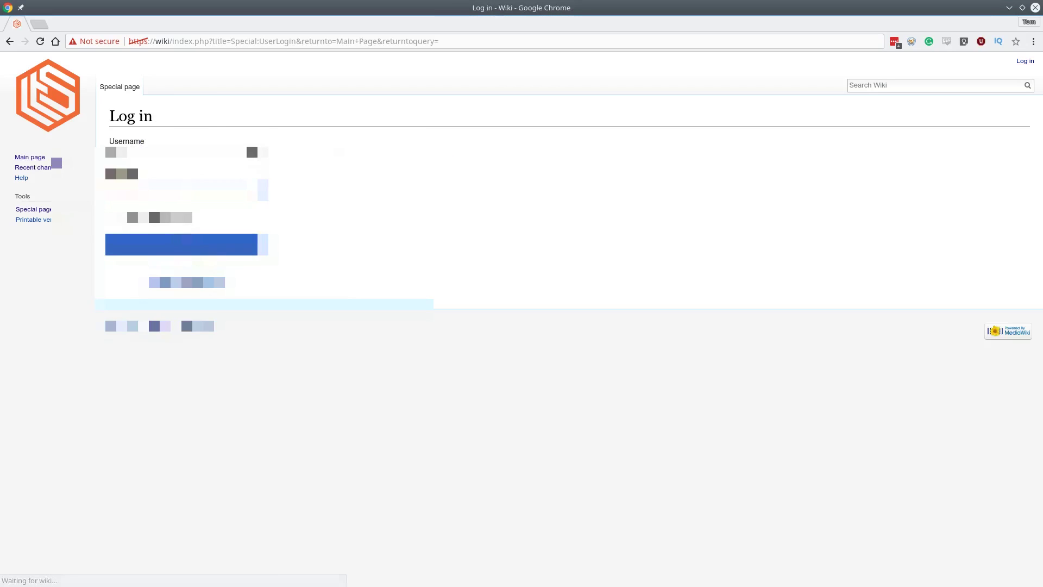
{"action": "left_click", "coordinate": [165, 202]}
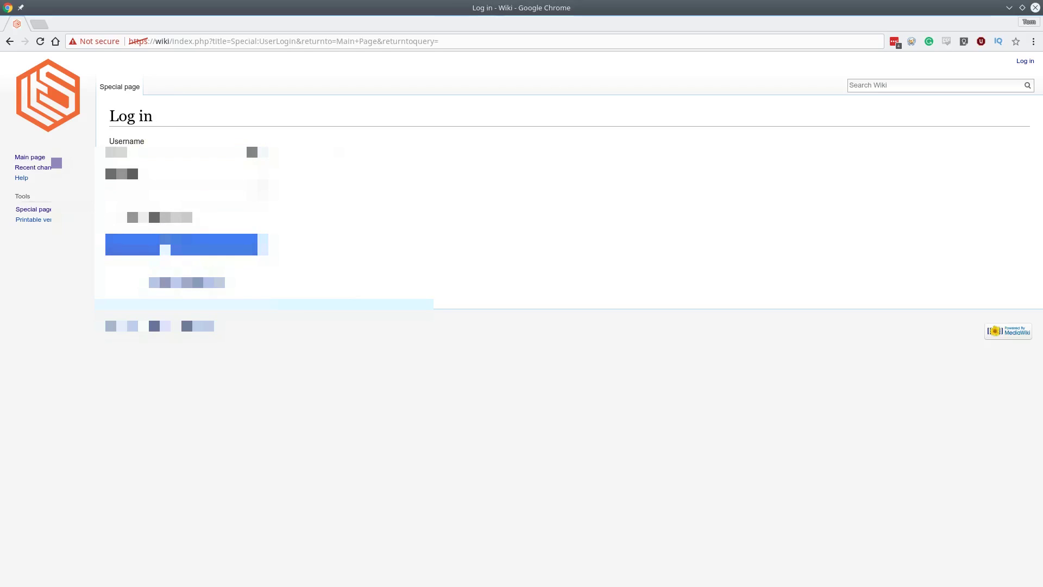
{"action": "left_click", "coordinate": [164, 247]}
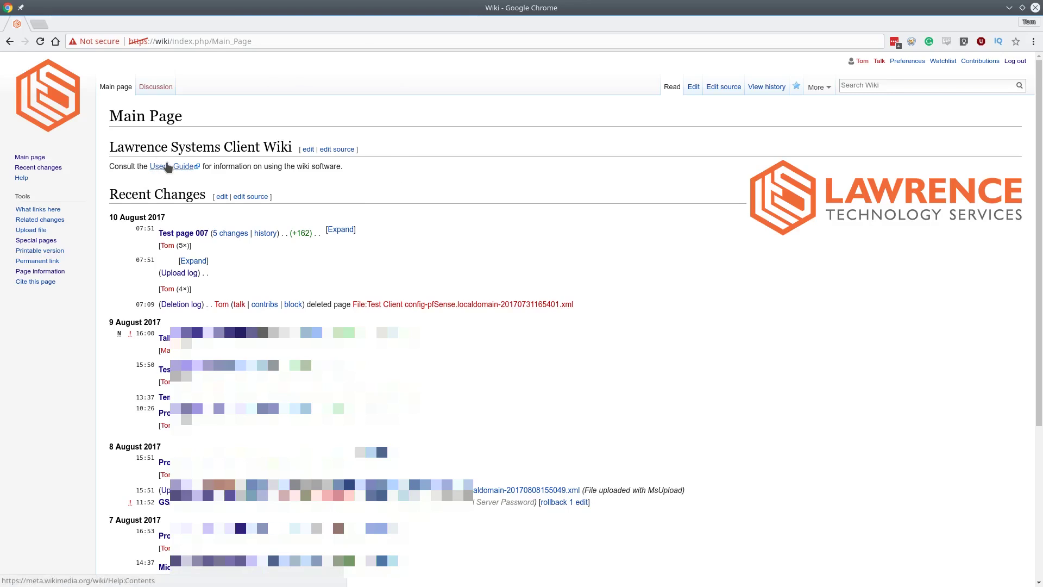
{"action": "left_click", "coordinate": [721, 87]}
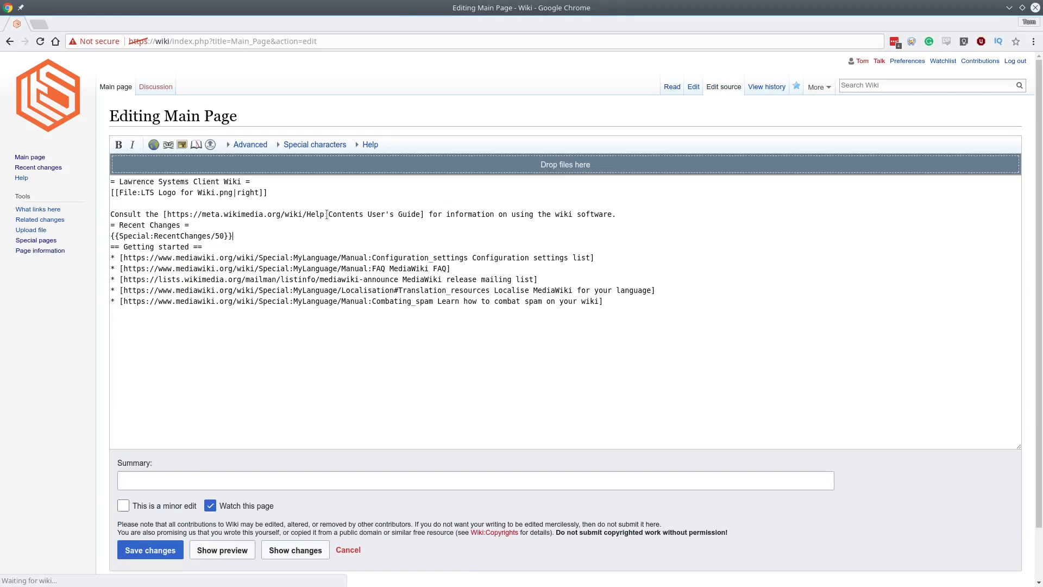
{"action": "triple_click", "coordinate": [326, 214]}
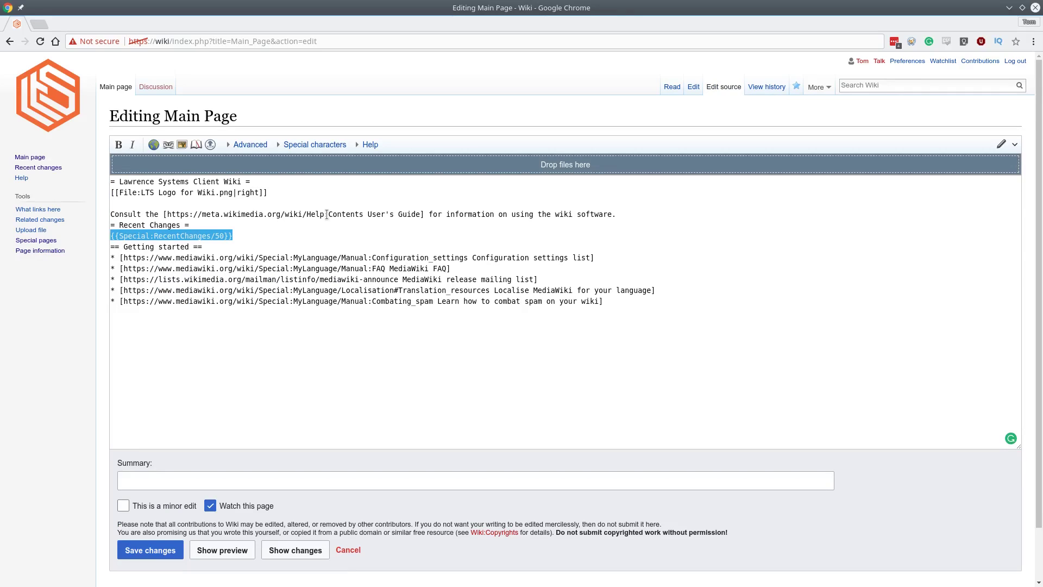
{"action": "left_click", "coordinate": [672, 86]}
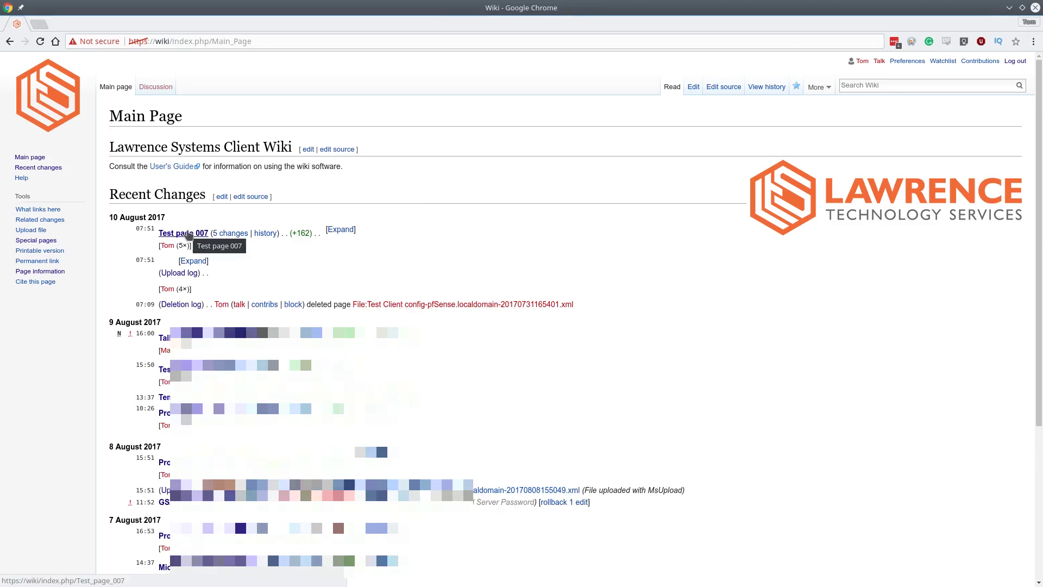
Expand the 10 August Upload log entry to list the files uploaded with MsUpload.
{"action": "left_click", "coordinate": [200, 263]}
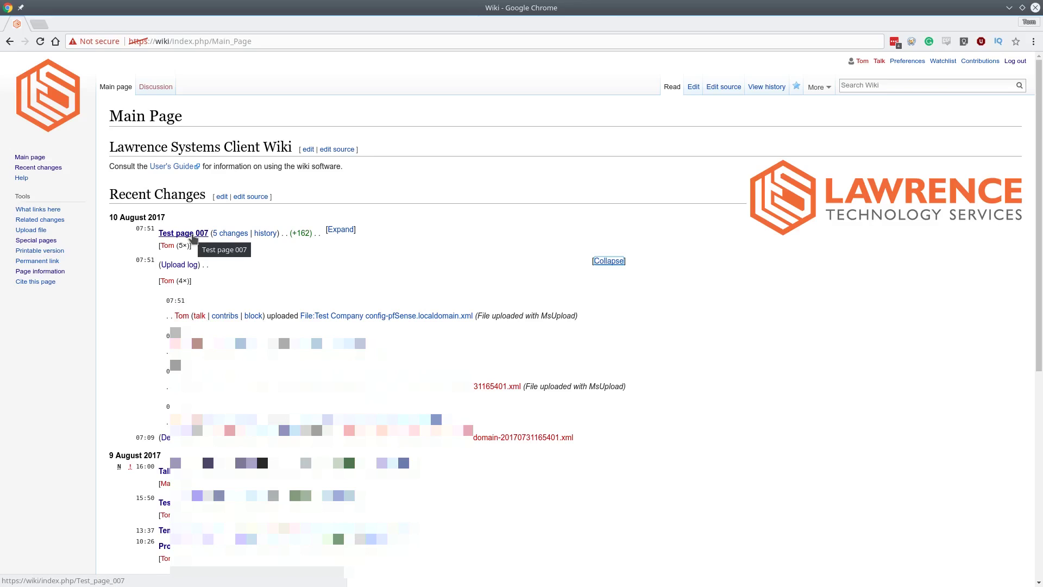
Open Test page 007 from Recent Changes, then reach it again through a wiki search for 'Test page 007'.
{"action": "left_click", "coordinate": [193, 234]}
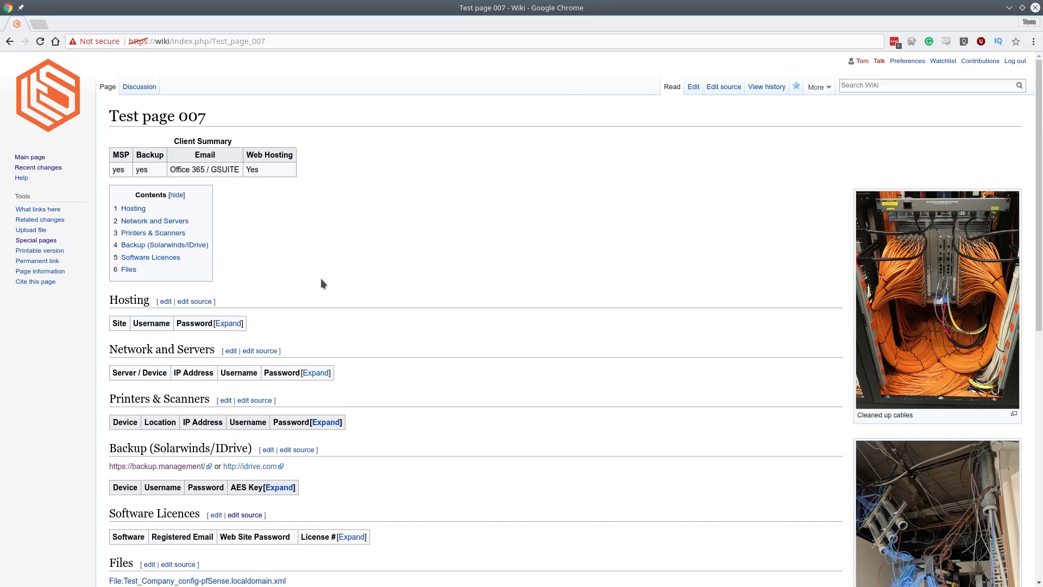
{"action": "left_click", "coordinate": [287, 43]}
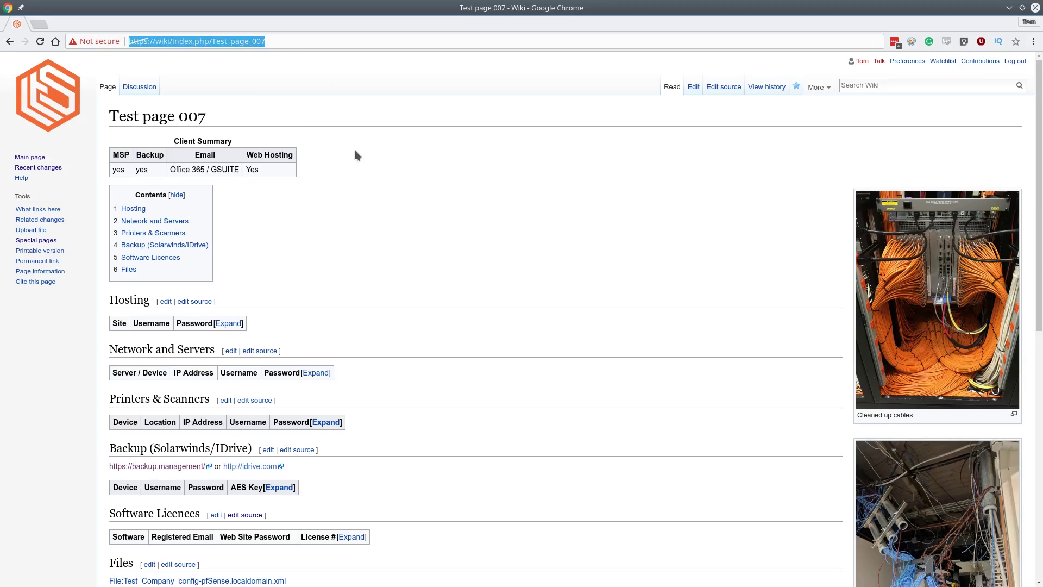
{"action": "type", "text": "wik"}
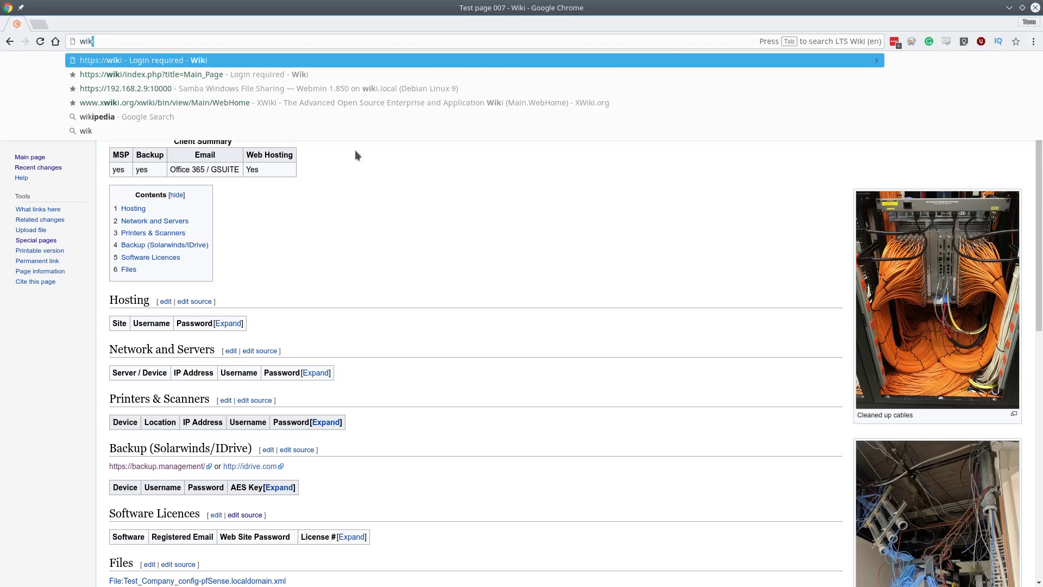
{"action": "key", "text": "Tab"}
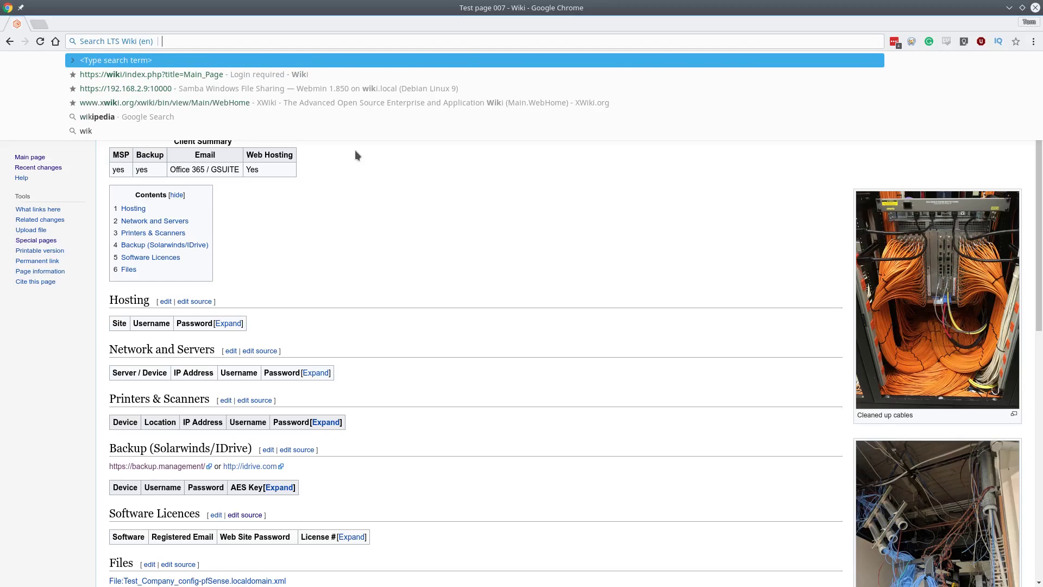
{"action": "type", "text": "T"}
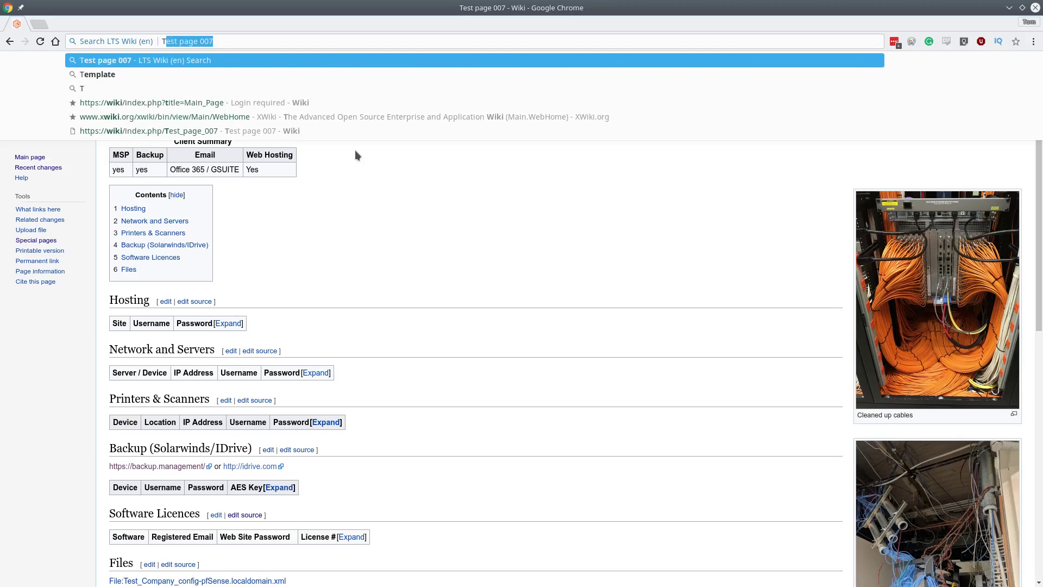
{"action": "key", "text": "Return"}
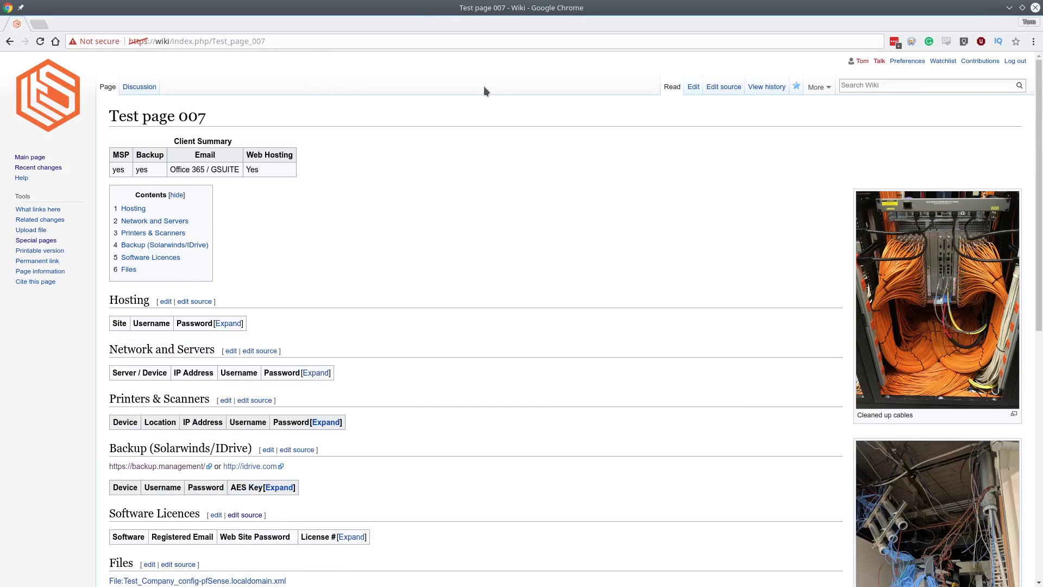
{"action": "left_click", "coordinate": [880, 87]}
{"action": "left_click", "coordinate": [728, 91]}
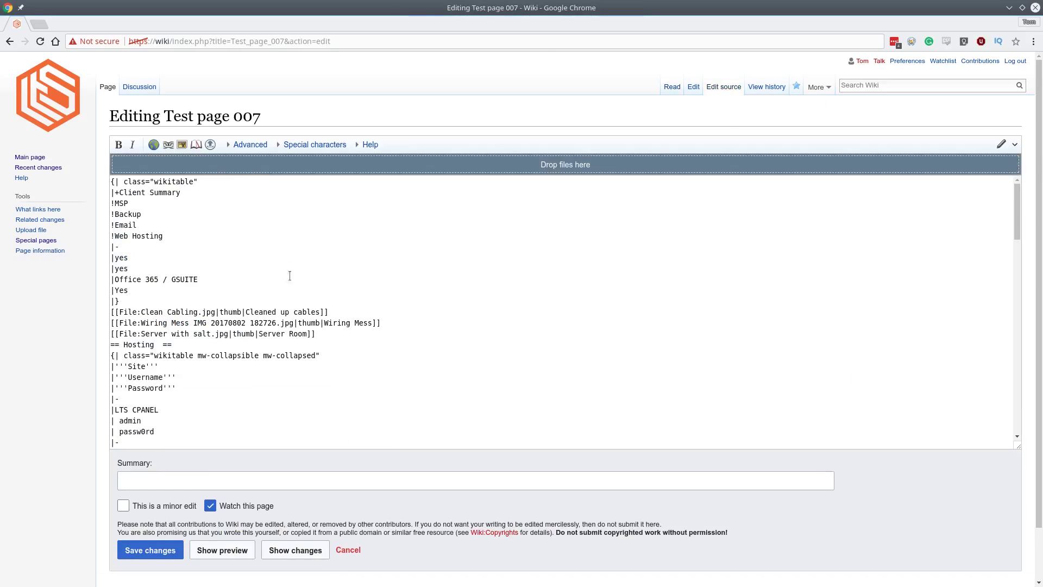
{"action": "scroll", "coordinate": [239, 244], "scroll_direction": "down", "scroll_amount": 3}
{"action": "scroll", "coordinate": [239, 245], "scroll_direction": "up", "scroll_amount": 3}
{"action": "left_click", "coordinate": [672, 87]}
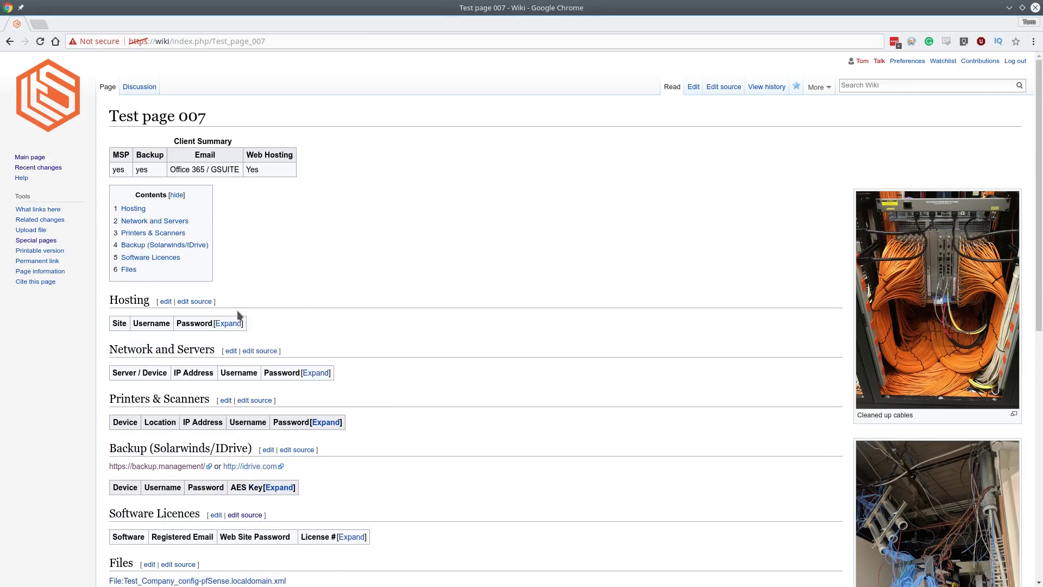
Expand the Hosting, Network and Servers, and Printers & Scanners tables on Test page 007.
{"action": "scroll", "coordinate": [343, 272], "scroll_direction": "down", "scroll_amount": 3}
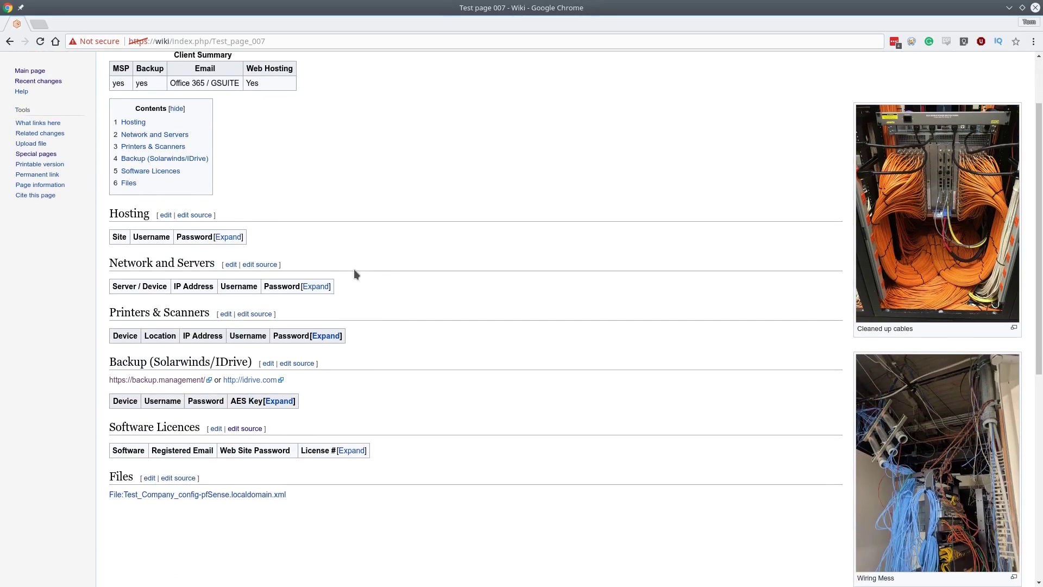
{"action": "scroll", "coordinate": [557, 185], "scroll_direction": "up", "scroll_amount": 3}
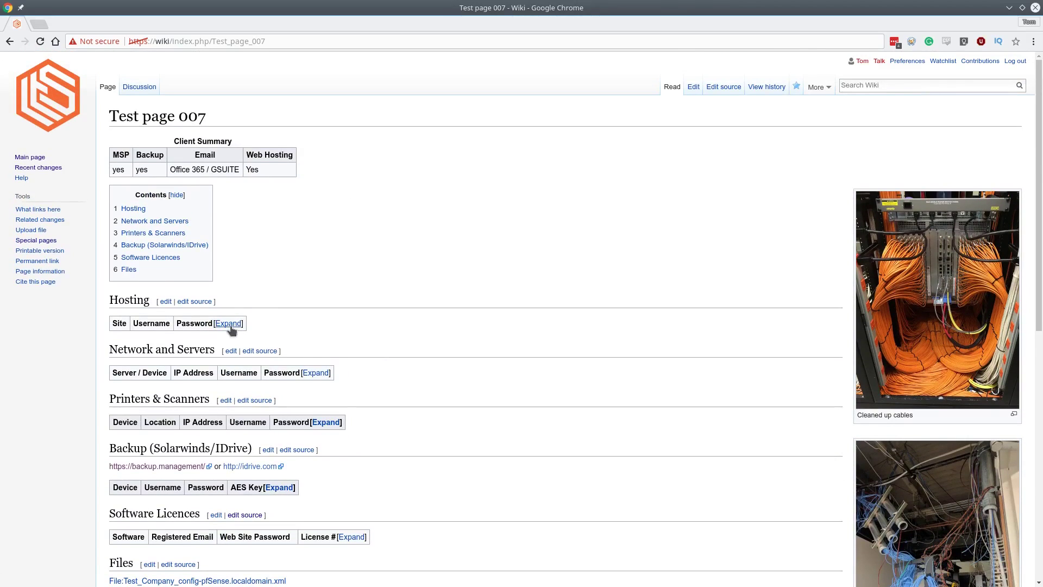
{"action": "scroll", "coordinate": [356, 317], "scroll_direction": "down", "scroll_amount": 3}
{"action": "scroll", "coordinate": [356, 316], "scroll_direction": "up", "scroll_amount": 3}
{"action": "left_click", "coordinate": [228, 323]}
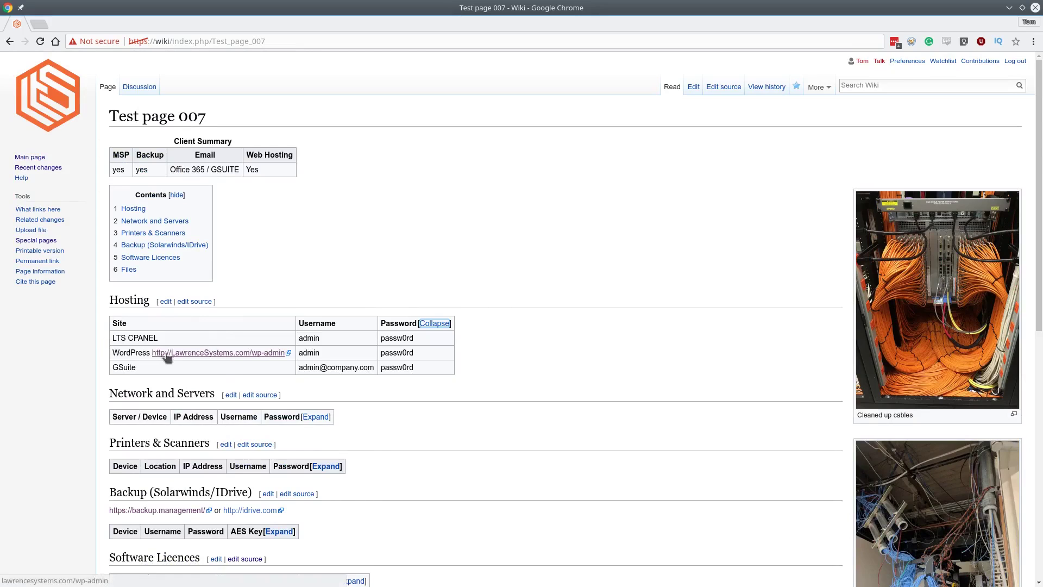
{"action": "scroll", "coordinate": [479, 298], "scroll_direction": "down", "scroll_amount": 2}
{"action": "scroll", "coordinate": [390, 301], "scroll_direction": "down", "scroll_amount": 3}
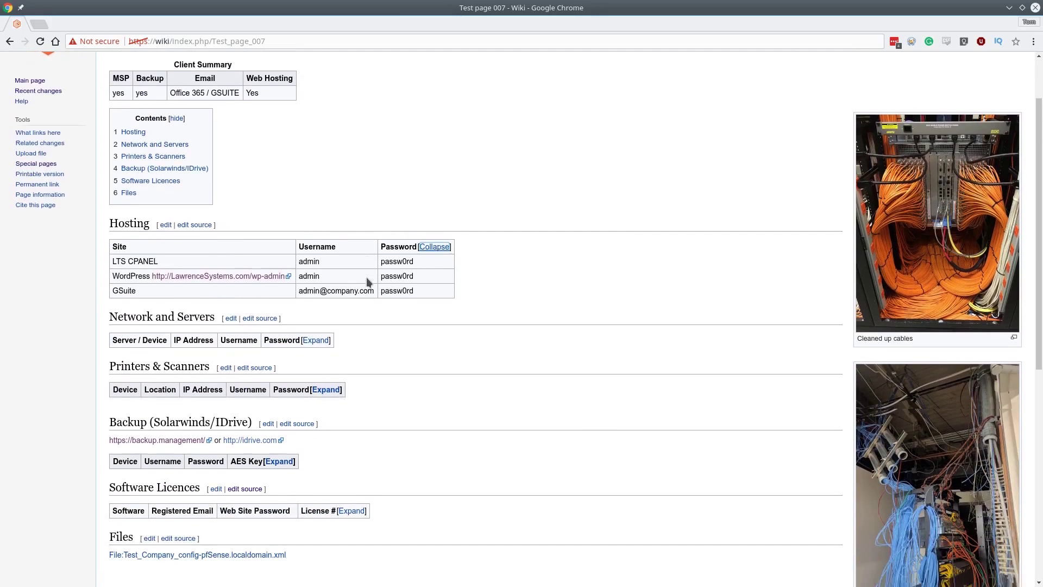
{"action": "left_click", "coordinate": [315, 273]}
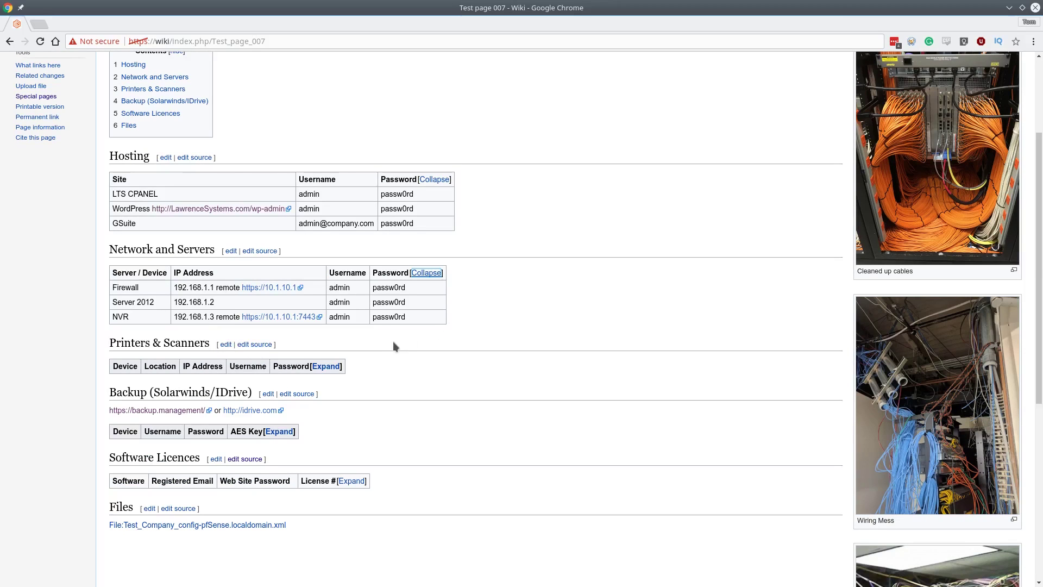
{"action": "scroll", "coordinate": [394, 343], "scroll_direction": "down", "scroll_amount": 1}
{"action": "left_click", "coordinate": [325, 337]}
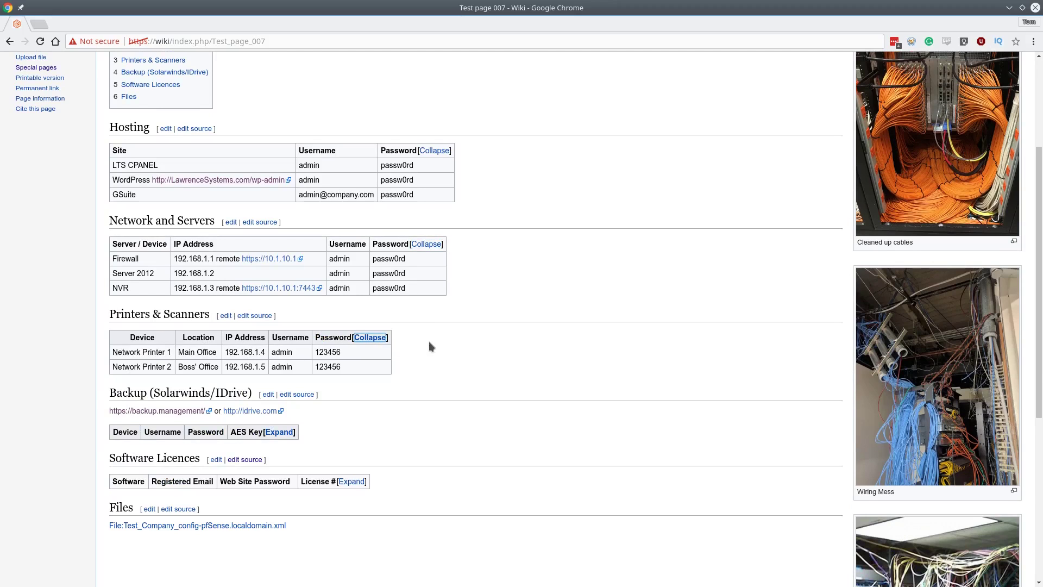
Expand the Backup table, briefly selecting its AES key value, then expand the Software Licences table.
{"action": "scroll", "coordinate": [434, 378], "scroll_direction": "down", "scroll_amount": 2}
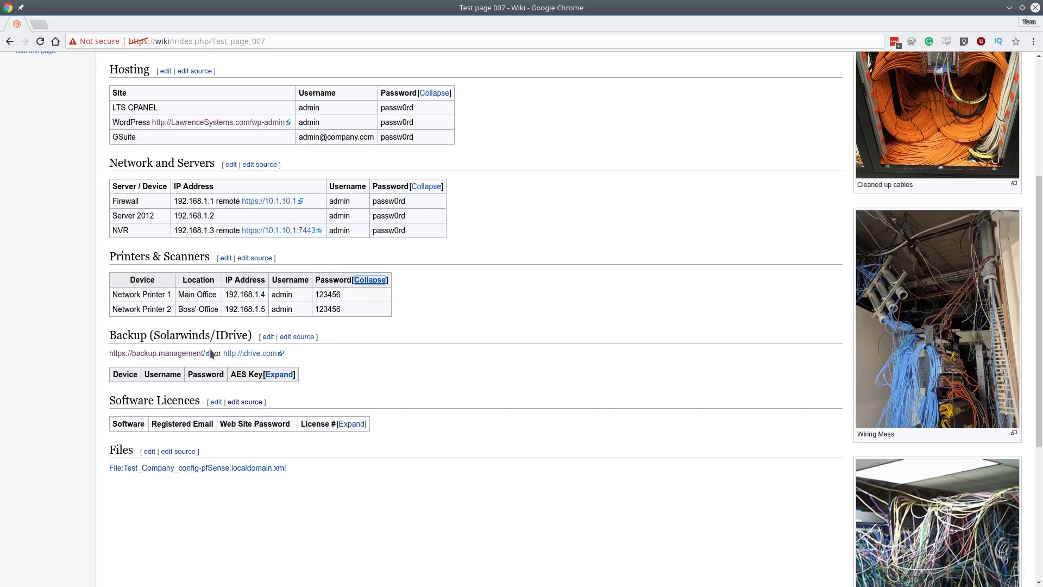
{"action": "left_click", "coordinate": [279, 375]}
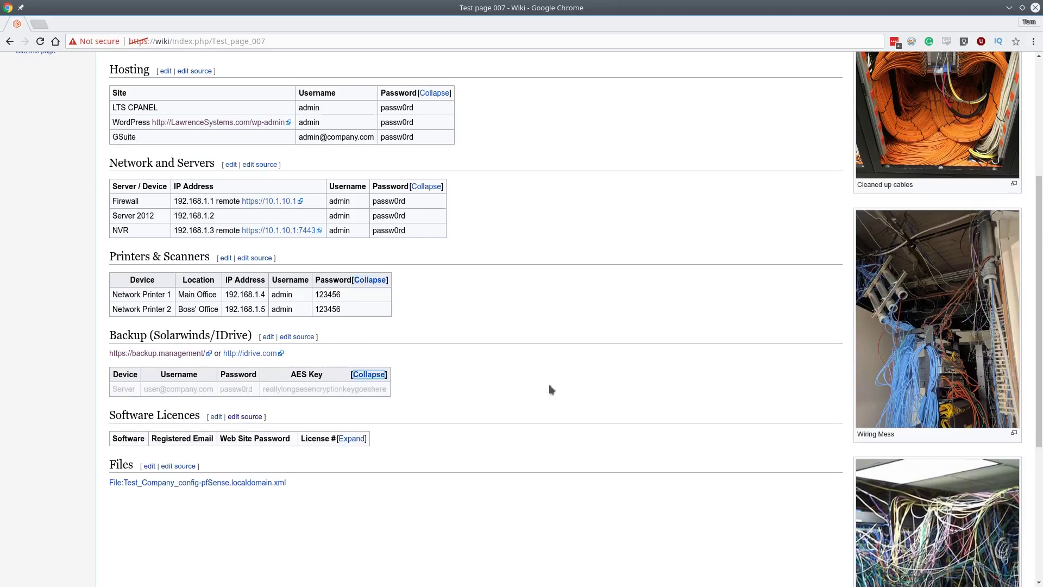
{"action": "scroll", "coordinate": [521, 366], "scroll_direction": "down", "scroll_amount": 4}
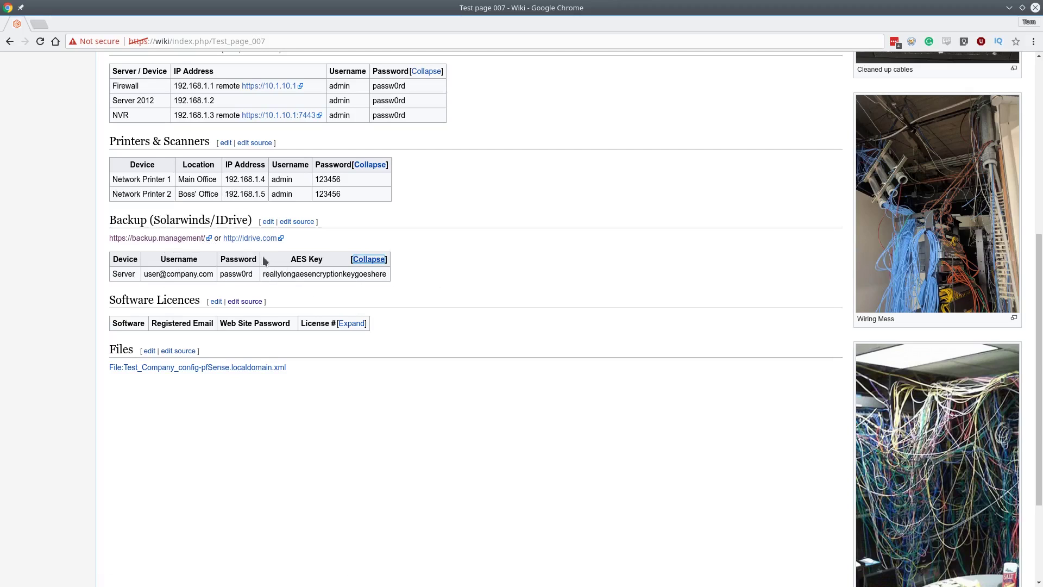
{"action": "double_click", "coordinate": [334, 275]}
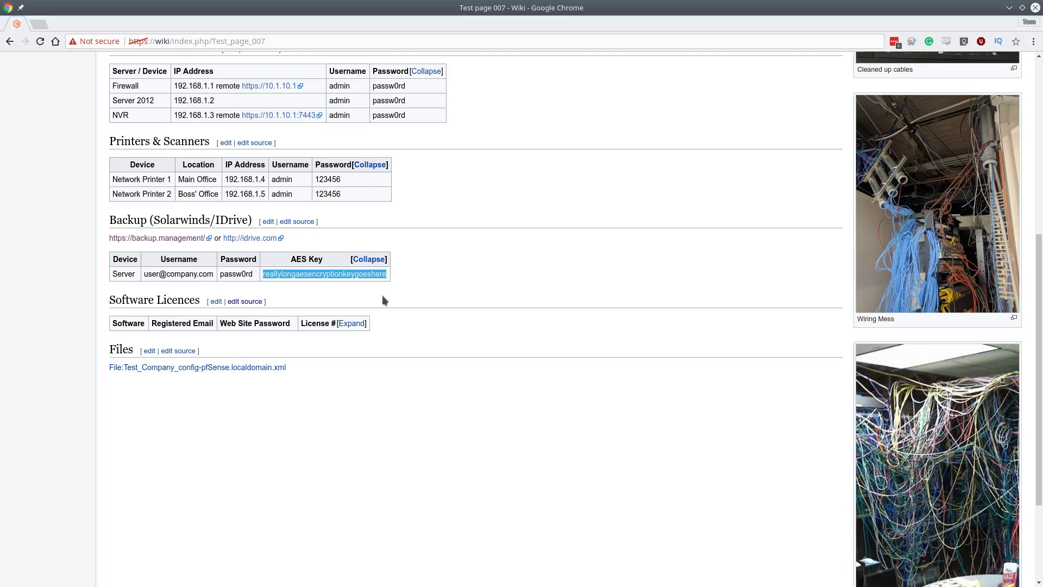
{"action": "left_click", "coordinate": [492, 256]}
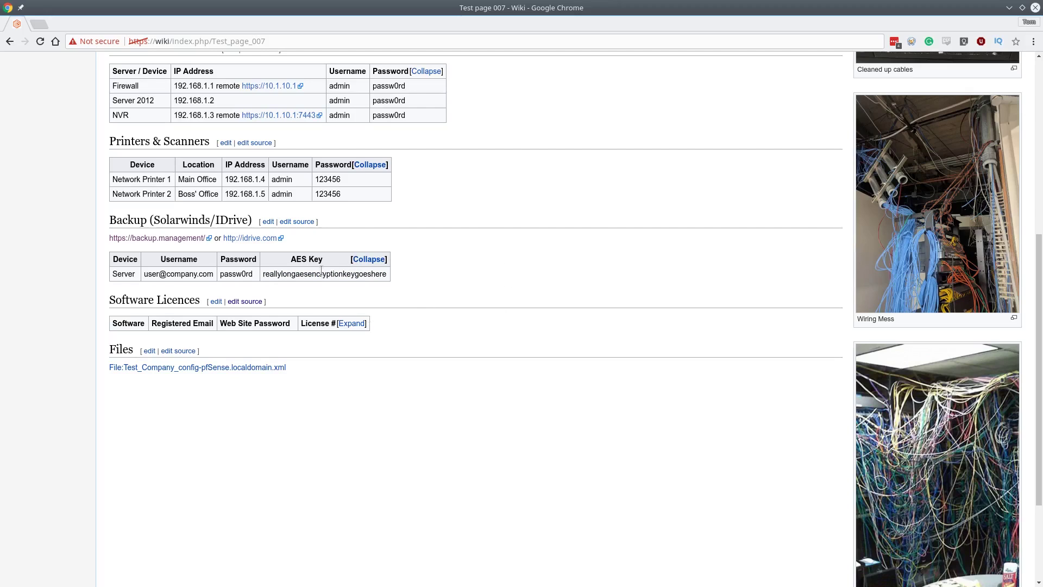
{"action": "scroll", "coordinate": [369, 301], "scroll_direction": "down", "scroll_amount": 2}
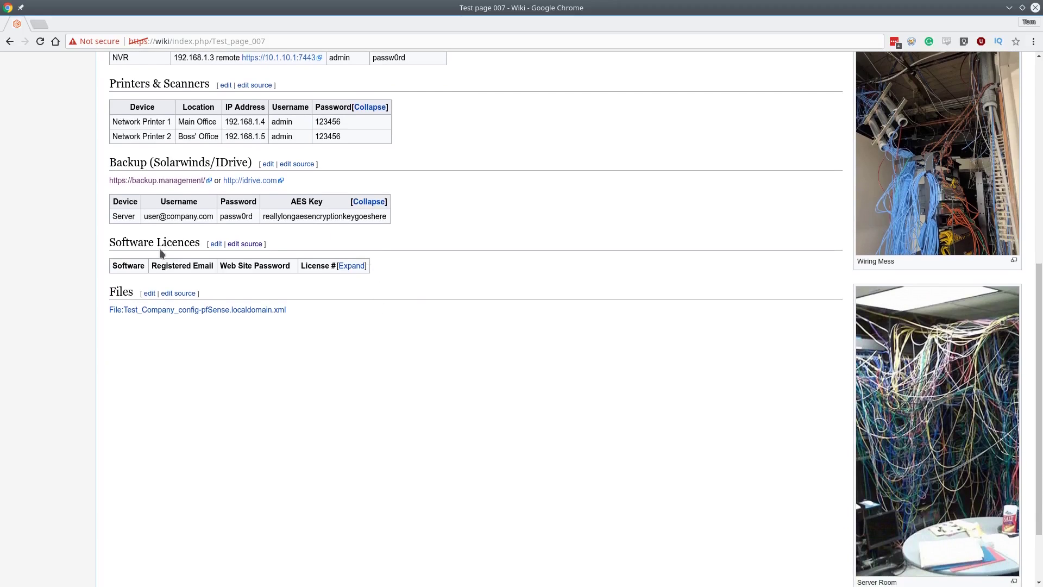
{"action": "left_click", "coordinate": [361, 268]}
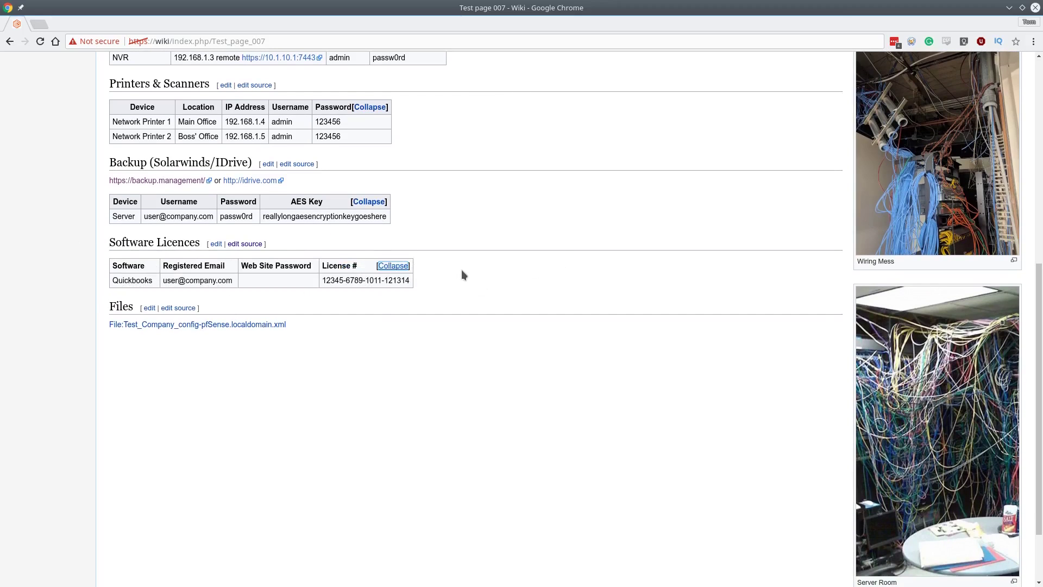
{"action": "scroll", "coordinate": [461, 271], "scroll_direction": "up", "scroll_amount": 4}
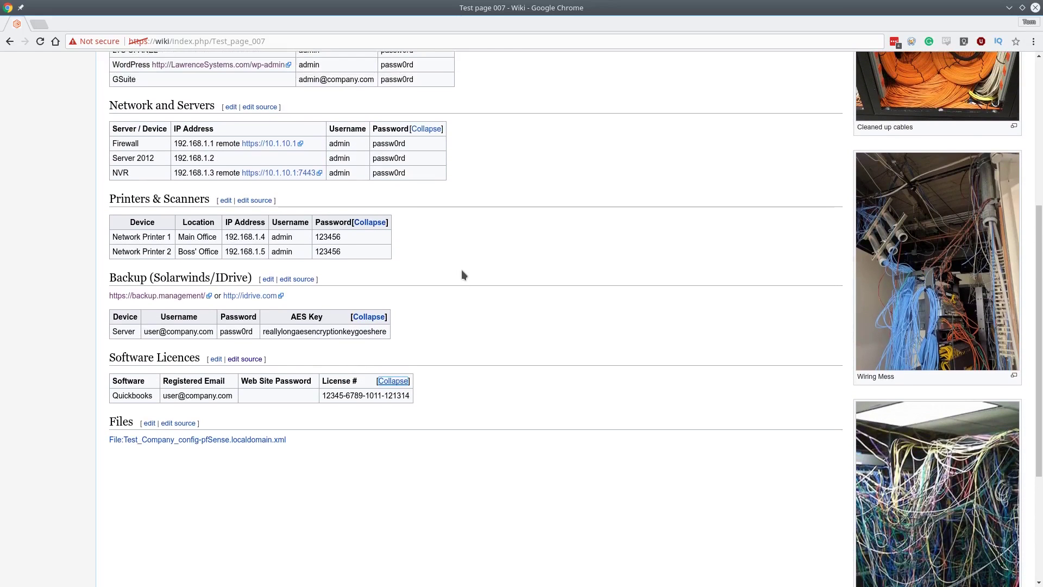
{"action": "scroll", "coordinate": [463, 271], "scroll_direction": "up", "scroll_amount": 10}
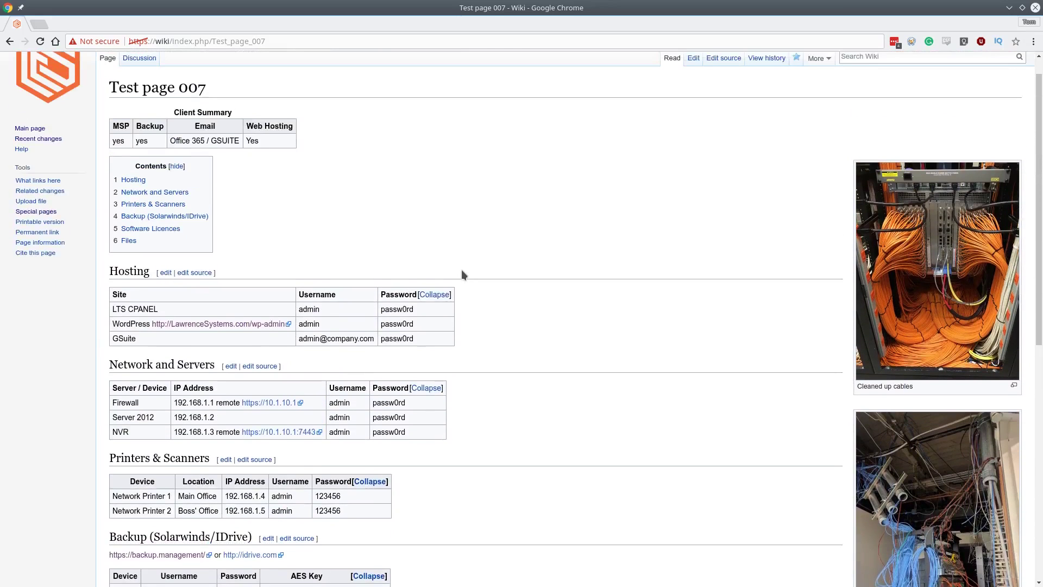
Review Test page 007 and open it in VisualEditor via the Edit tab.
{"action": "scroll", "coordinate": [497, 303], "scroll_direction": "down", "scroll_amount": 14}
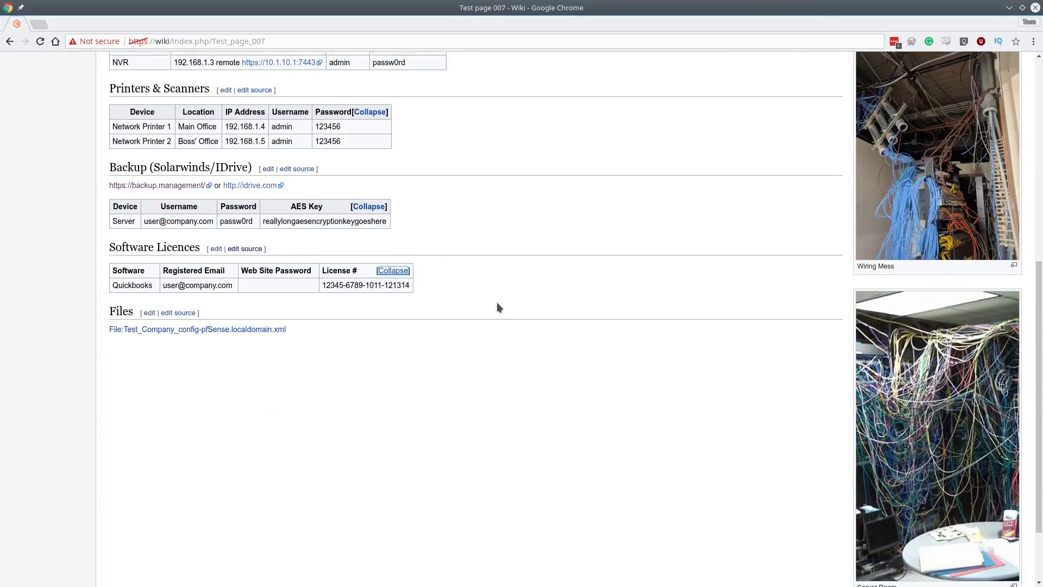
{"action": "scroll", "coordinate": [497, 303], "scroll_direction": "up", "scroll_amount": 14}
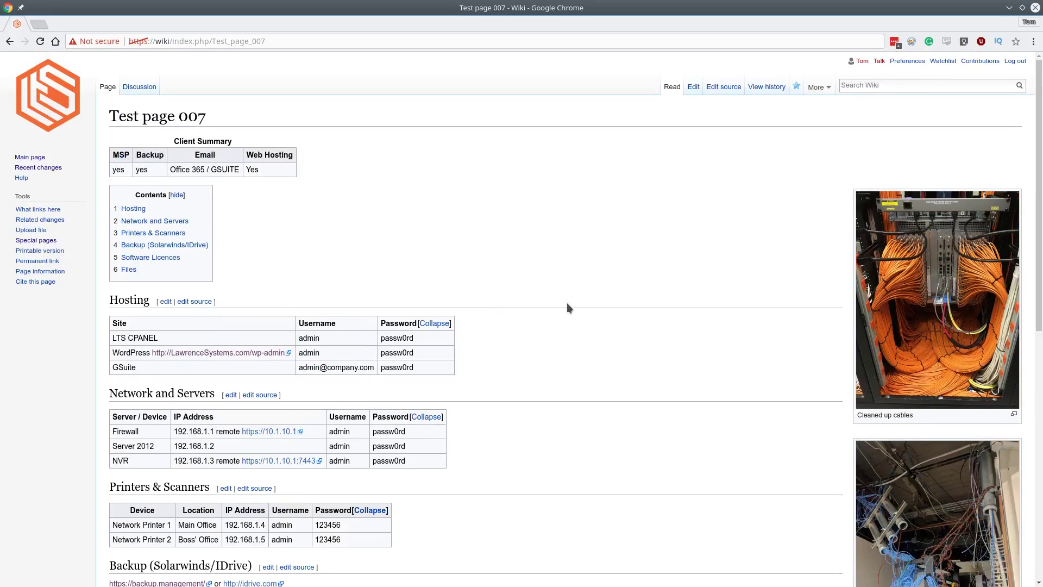
{"action": "scroll", "coordinate": [554, 288], "scroll_direction": "down", "scroll_amount": 11}
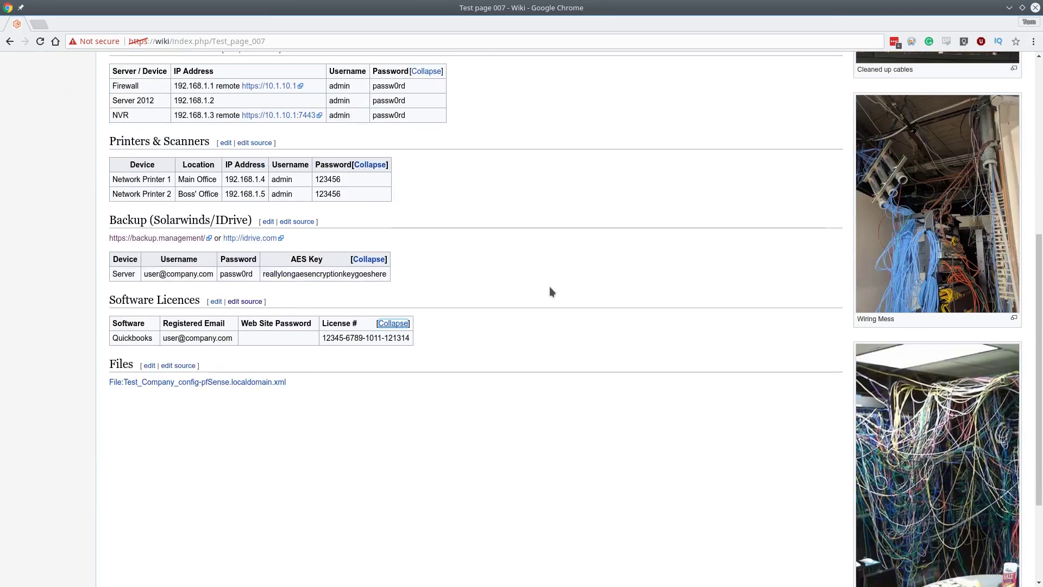
{"action": "scroll", "coordinate": [549, 286], "scroll_direction": "up", "scroll_amount": 11}
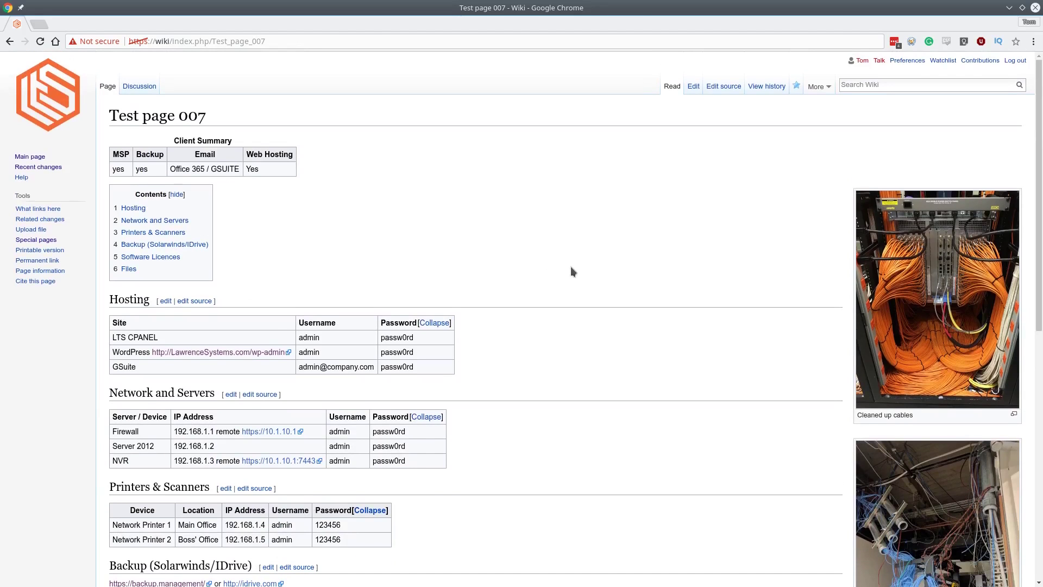
{"action": "scroll", "coordinate": [570, 266], "scroll_direction": "down", "scroll_amount": 12}
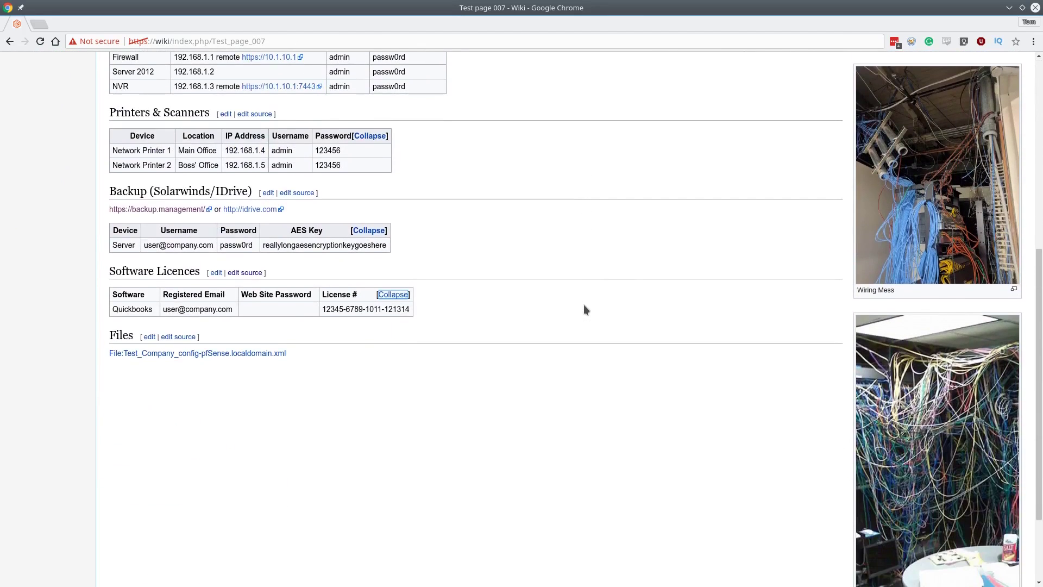
{"action": "scroll", "coordinate": [583, 305], "scroll_direction": "up", "scroll_amount": 12}
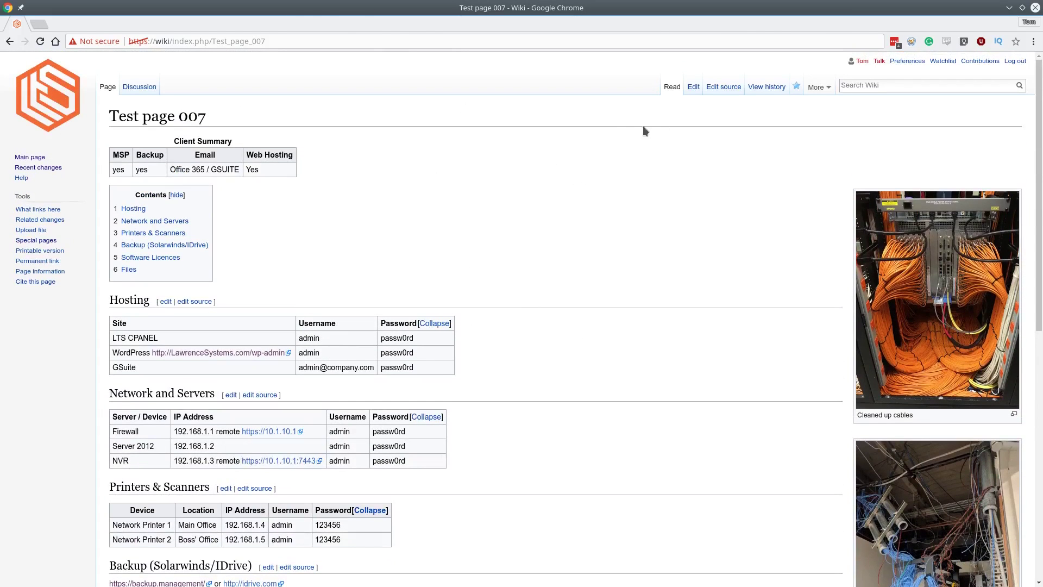
{"action": "left_click", "coordinate": [694, 88]}
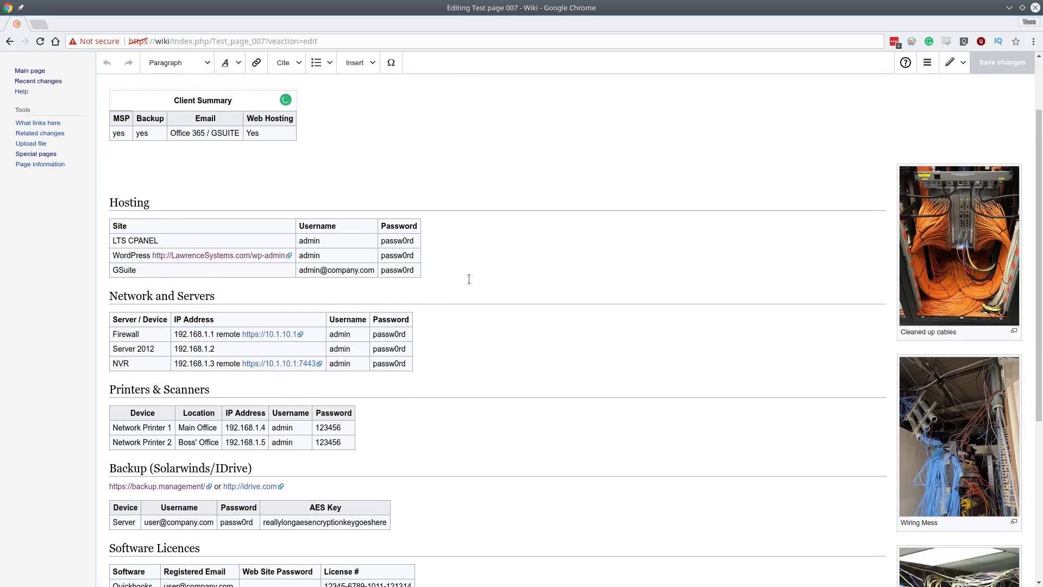
Scroll through the page in the visual editor to inspect its editable section tables.
{"action": "scroll", "coordinate": [450, 190], "scroll_direction": "up", "scroll_amount": 3}
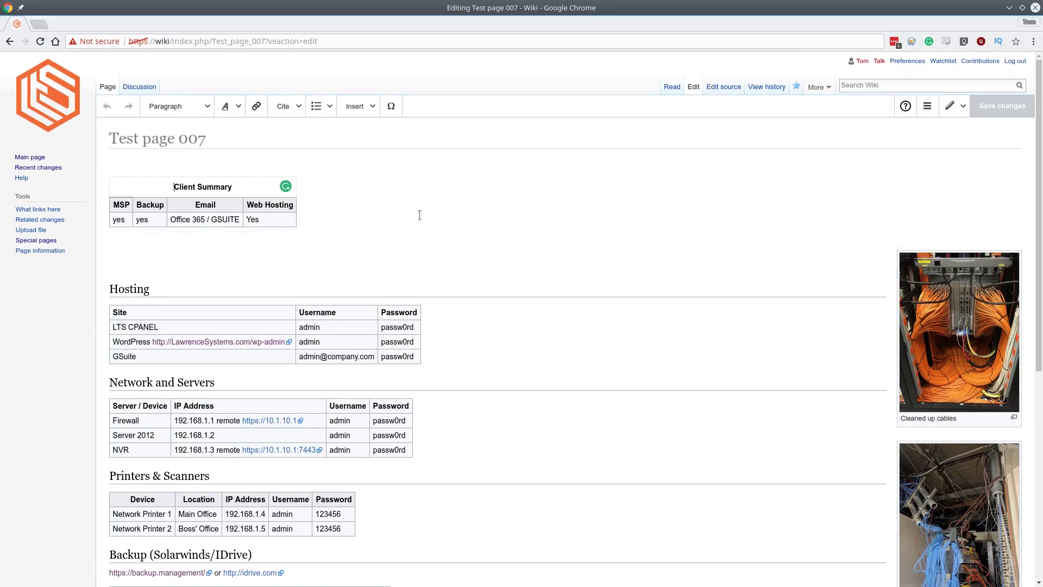
{"action": "scroll", "coordinate": [423, 223], "scroll_direction": "down", "scroll_amount": 5}
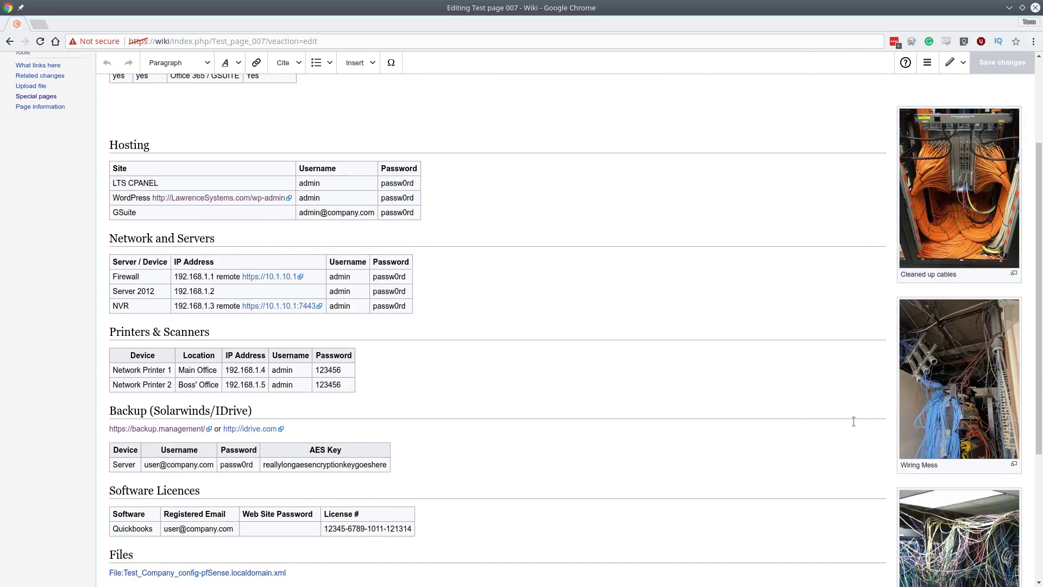
{"action": "scroll", "coordinate": [869, 422], "scroll_direction": "down", "scroll_amount": 7}
{"action": "scroll", "coordinate": [918, 286], "scroll_direction": "up", "scroll_amount": 11}
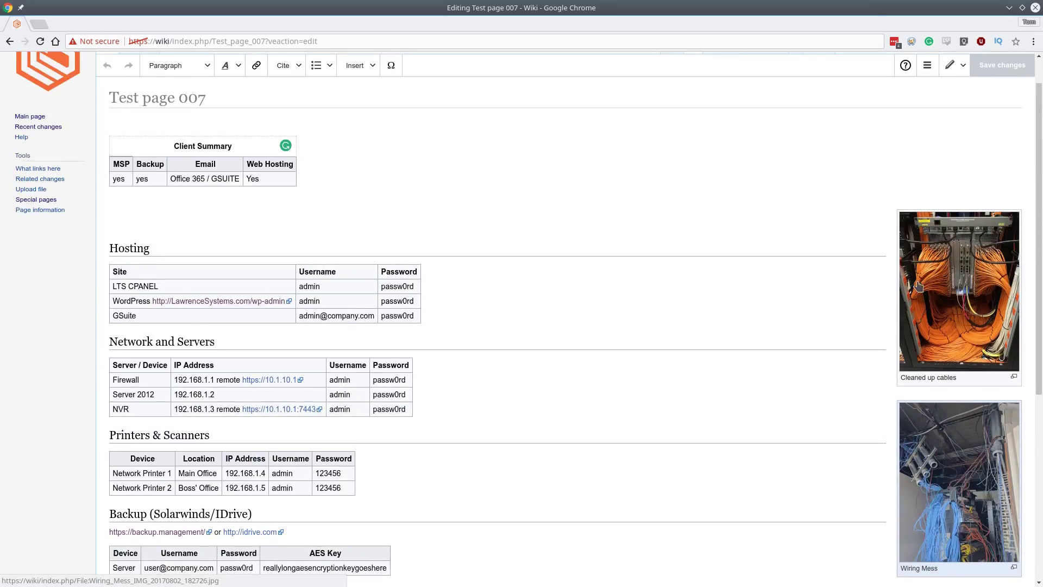
{"action": "scroll", "coordinate": [918, 286], "scroll_direction": "down", "scroll_amount": 6}
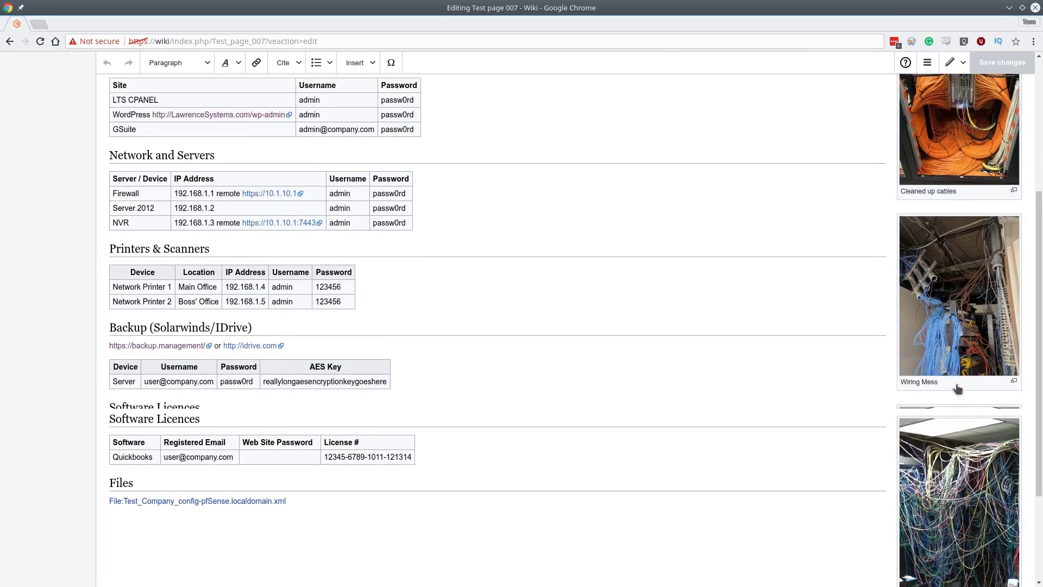
{"action": "scroll", "coordinate": [957, 389], "scroll_direction": "down", "scroll_amount": 5}
{"action": "scroll", "coordinate": [868, 356], "scroll_direction": "up", "scroll_amount": 12}
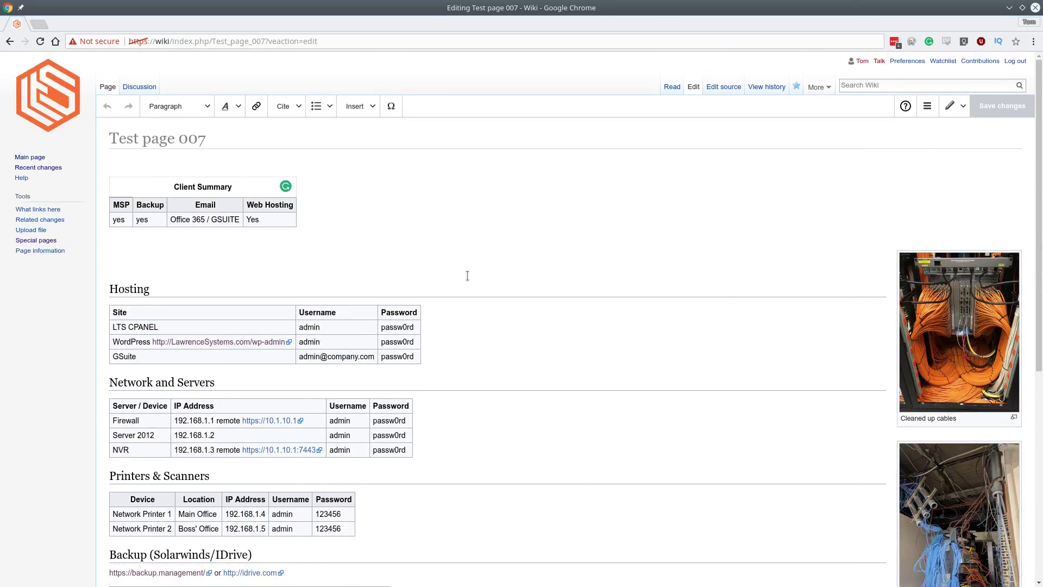
{"action": "mouse_move", "coordinate": [472, 276]}
{"action": "scroll", "coordinate": [653, 259], "scroll_direction": "down", "scroll_amount": 2}
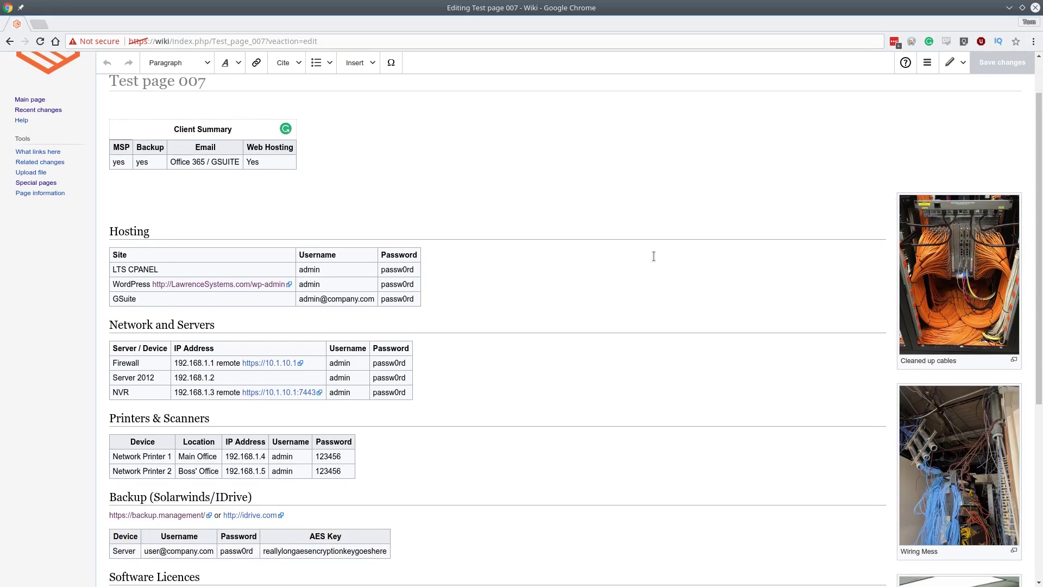
{"action": "scroll", "coordinate": [654, 256], "scroll_direction": "down", "scroll_amount": 2}
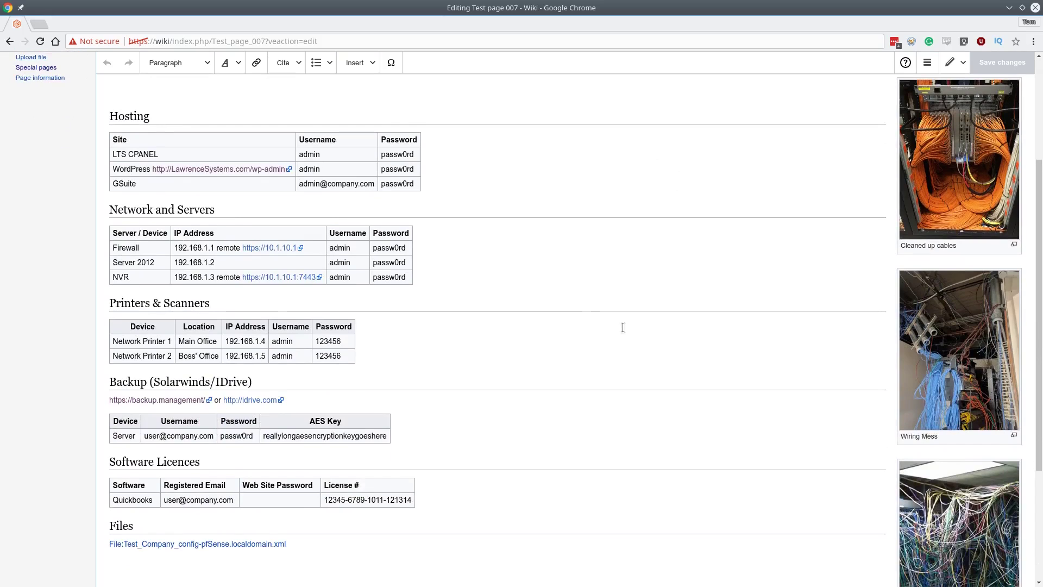
{"action": "scroll", "coordinate": [622, 327], "scroll_direction": "up", "scroll_amount": 2}
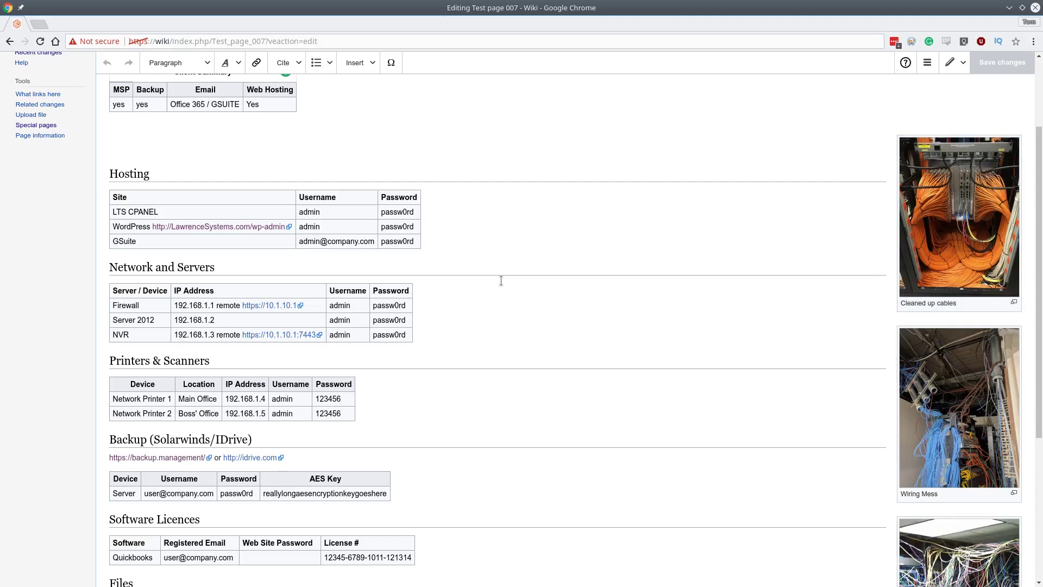
{"action": "scroll", "coordinate": [501, 281], "scroll_direction": "up", "scroll_amount": 4}
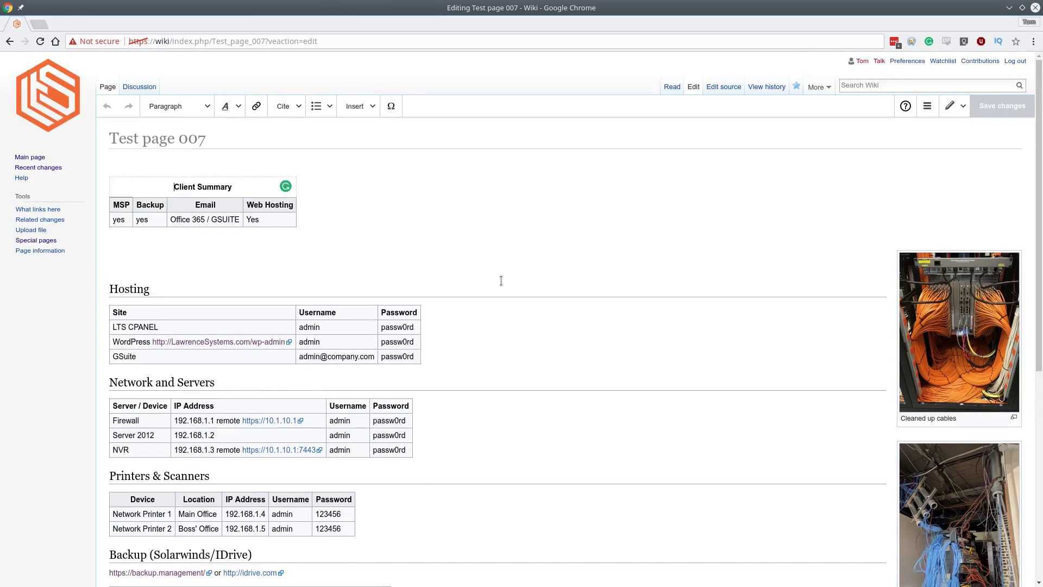
{"action": "mouse_move", "coordinate": [468, 251]}
{"action": "left_click", "coordinate": [193, 208]}
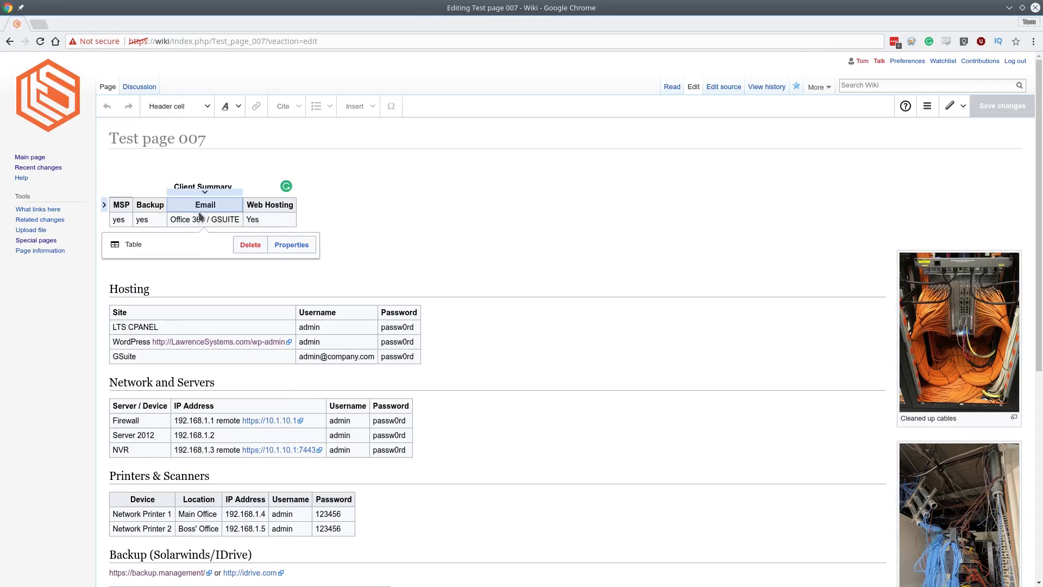
{"action": "left_click", "coordinate": [295, 220]}
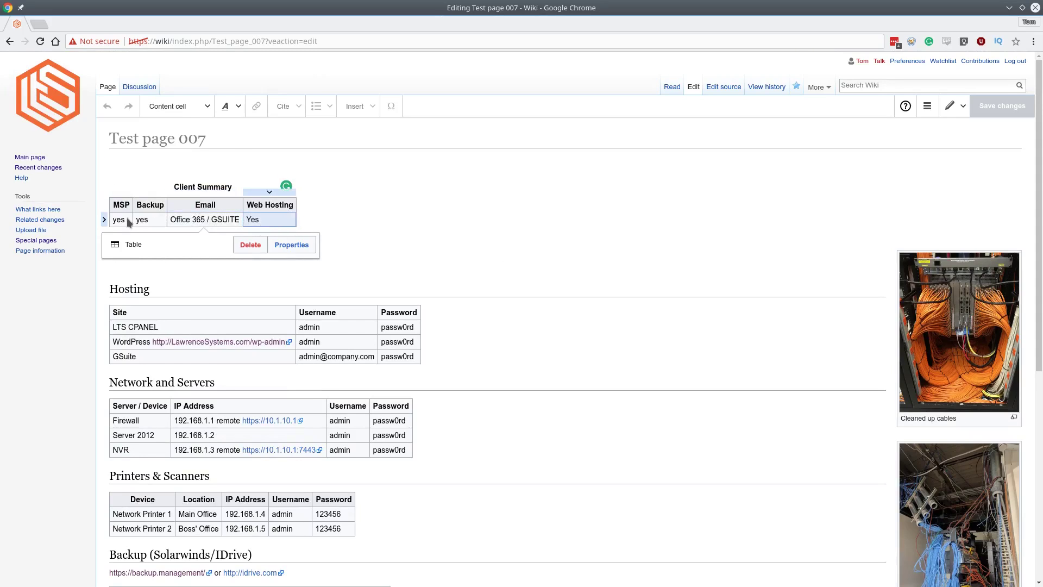
{"action": "left_click", "coordinate": [104, 219]}
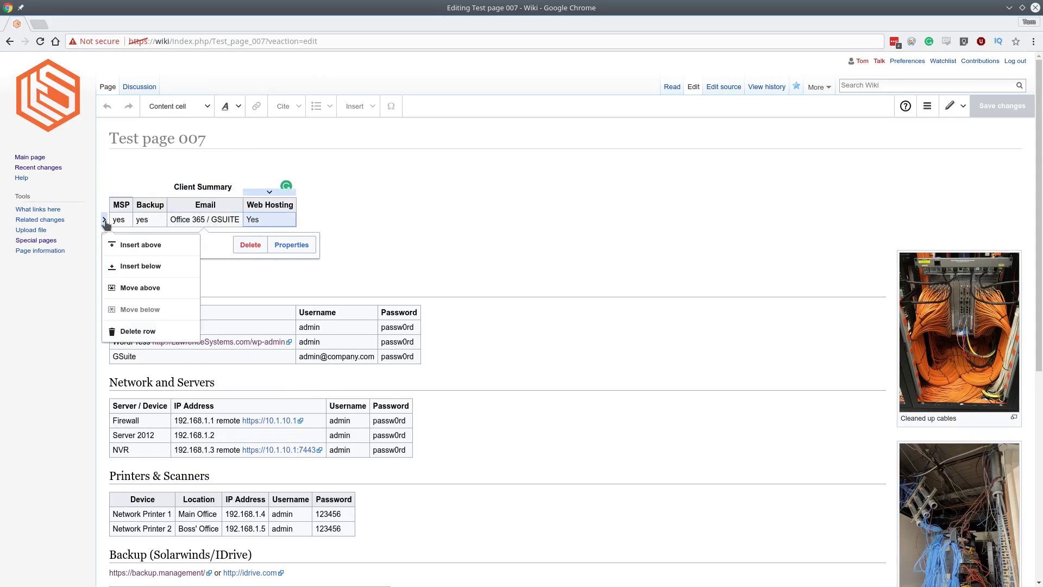
{"action": "left_click", "coordinate": [153, 266]}
{"action": "left_click", "coordinate": [177, 235]}
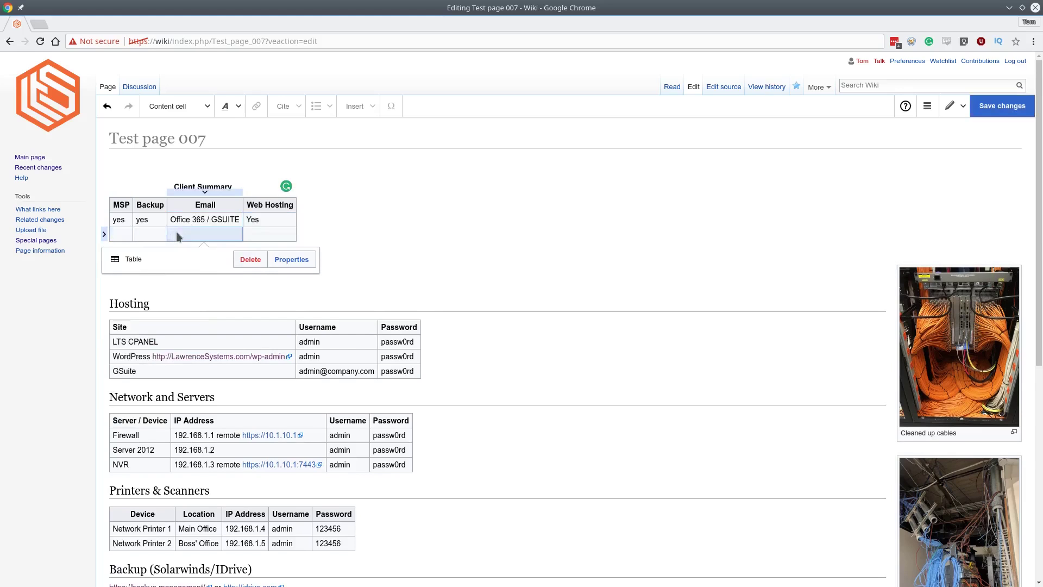
{"action": "left_click", "coordinate": [291, 236]}
{"action": "left_click", "coordinate": [149, 234]}
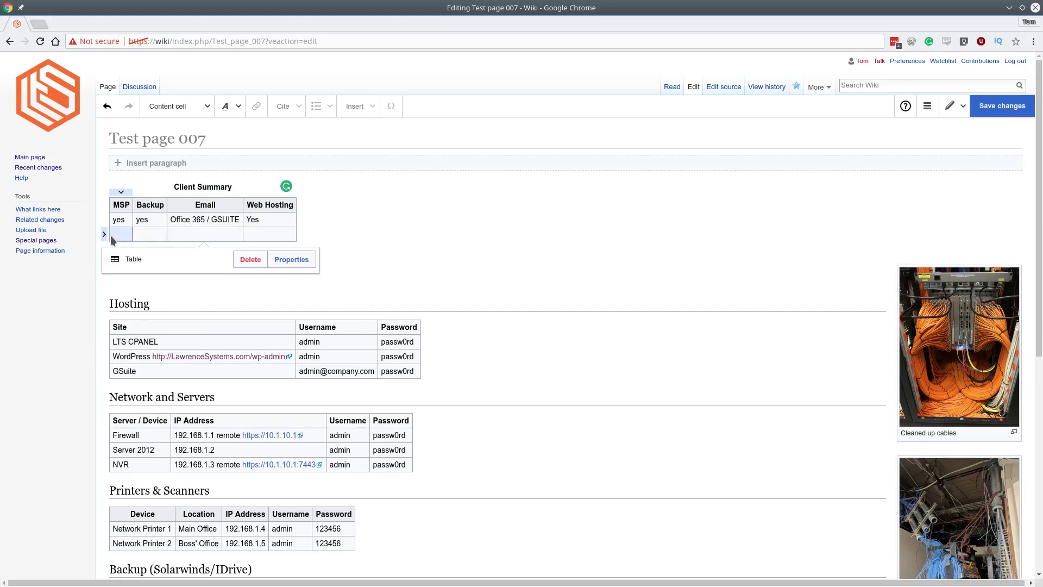
{"action": "left_click", "coordinate": [104, 234]}
{"action": "left_click", "coordinate": [142, 346]}
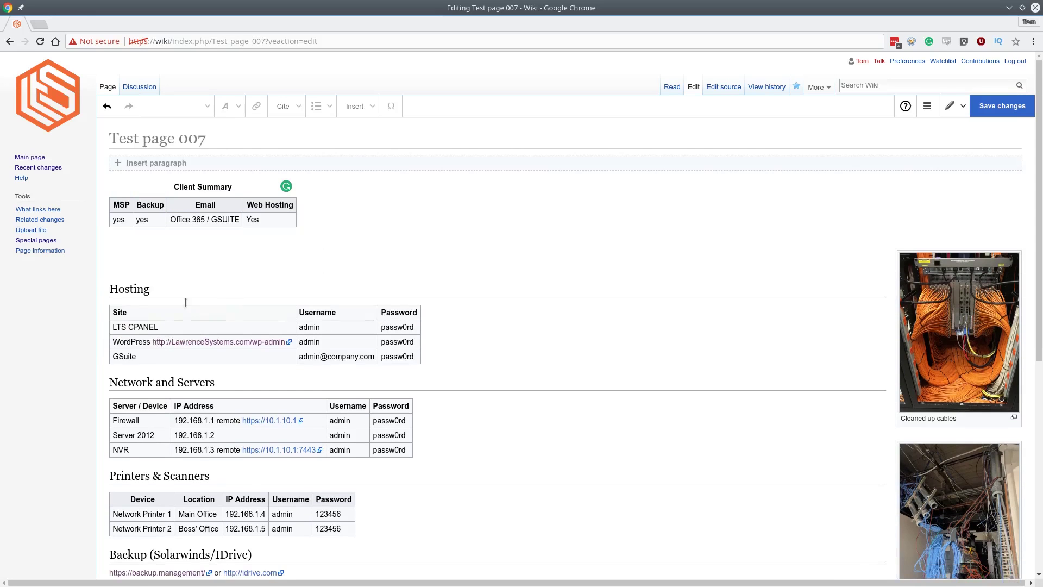
{"action": "scroll", "coordinate": [244, 258], "scroll_direction": "down", "scroll_amount": 1}
{"action": "scroll", "coordinate": [244, 258], "scroll_direction": "down", "scroll_amount": 3}
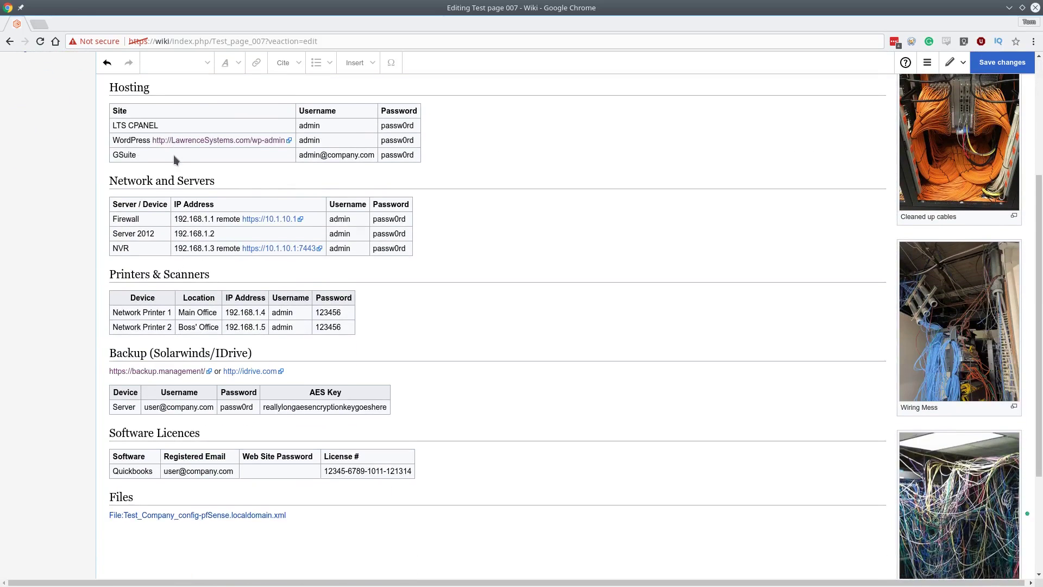
Check the Network and Servers table properties, toggling the collapsible options, and close without changes.
{"action": "left_click", "coordinate": [175, 156]}
{"action": "left_click", "coordinate": [149, 248]}
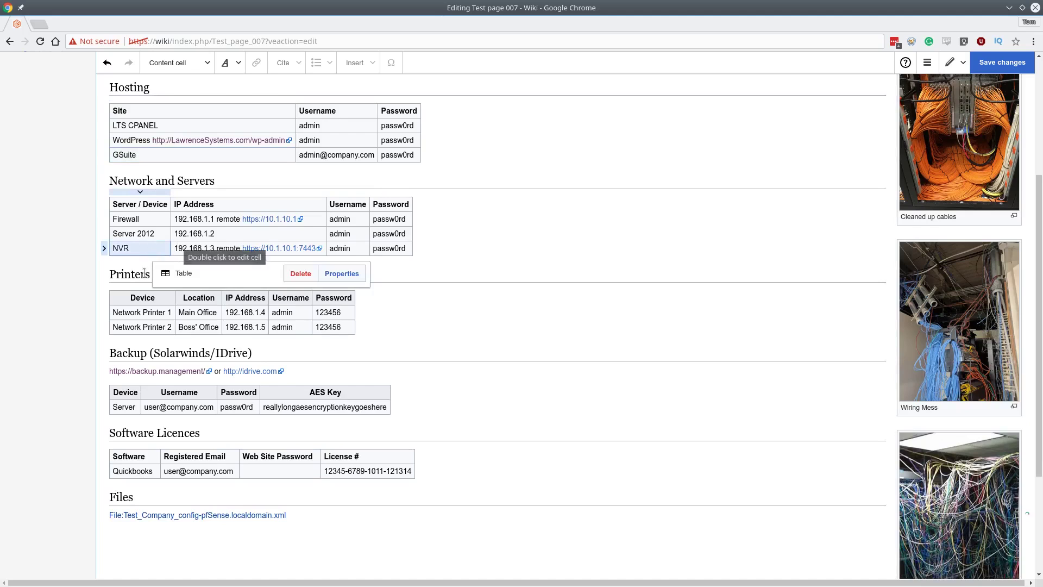
{"action": "left_click", "coordinate": [353, 274]}
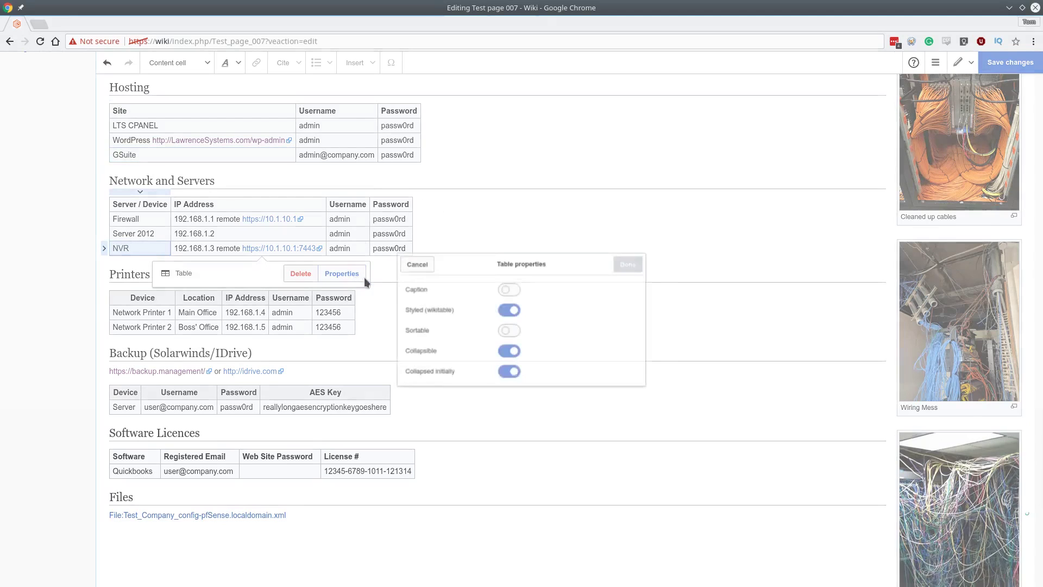
{"action": "left_click", "coordinate": [505, 378]}
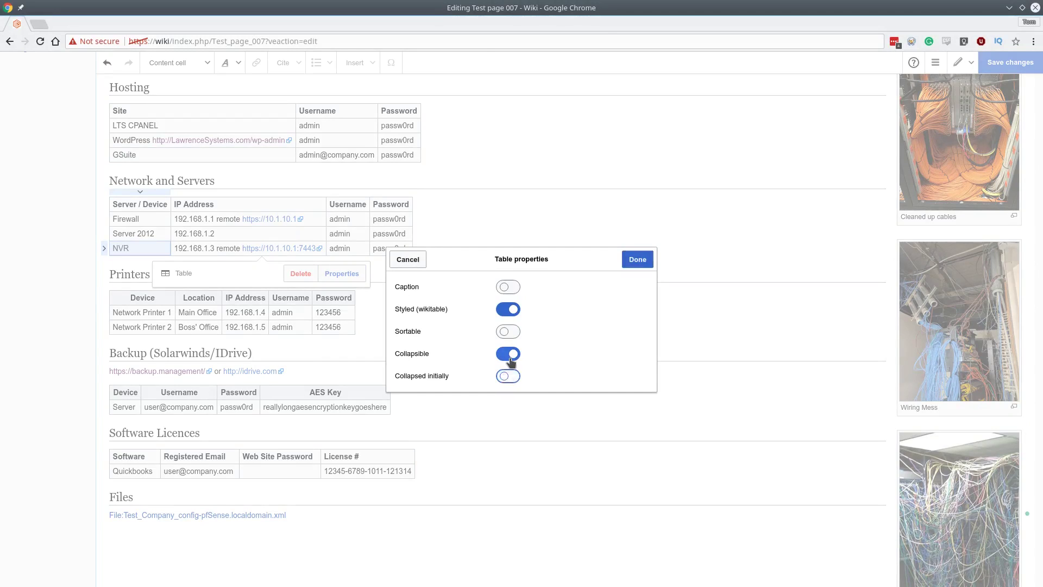
{"action": "left_click", "coordinate": [510, 356]}
{"action": "left_click", "coordinate": [509, 354]}
{"action": "left_click", "coordinate": [507, 376]}
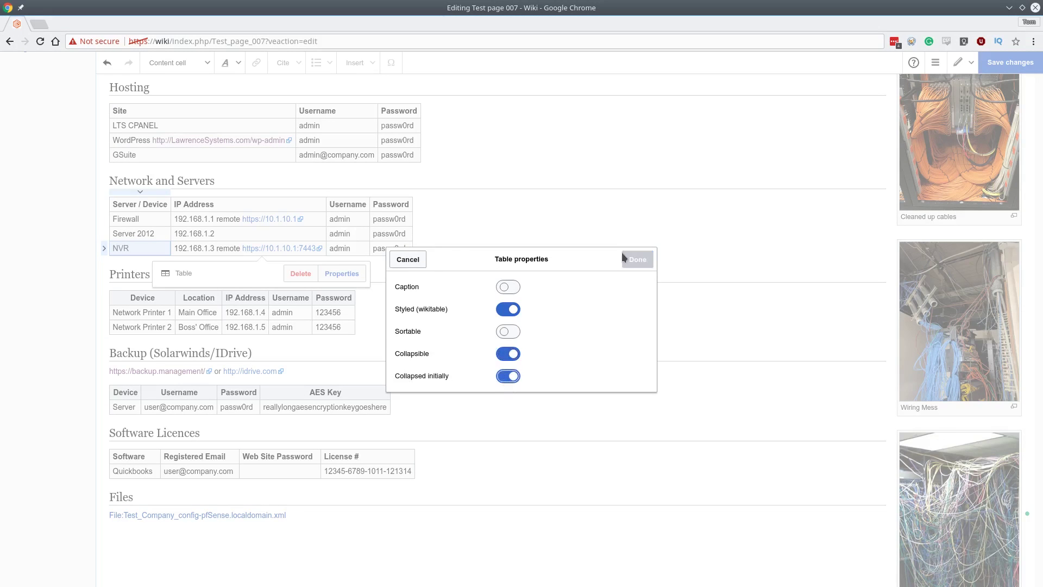
{"action": "left_click", "coordinate": [408, 259]}
Inspect the Client Summary table's properties and close them without applying changes.
{"action": "scroll", "coordinate": [408, 229], "scroll_direction": "up", "scroll_amount": 4}
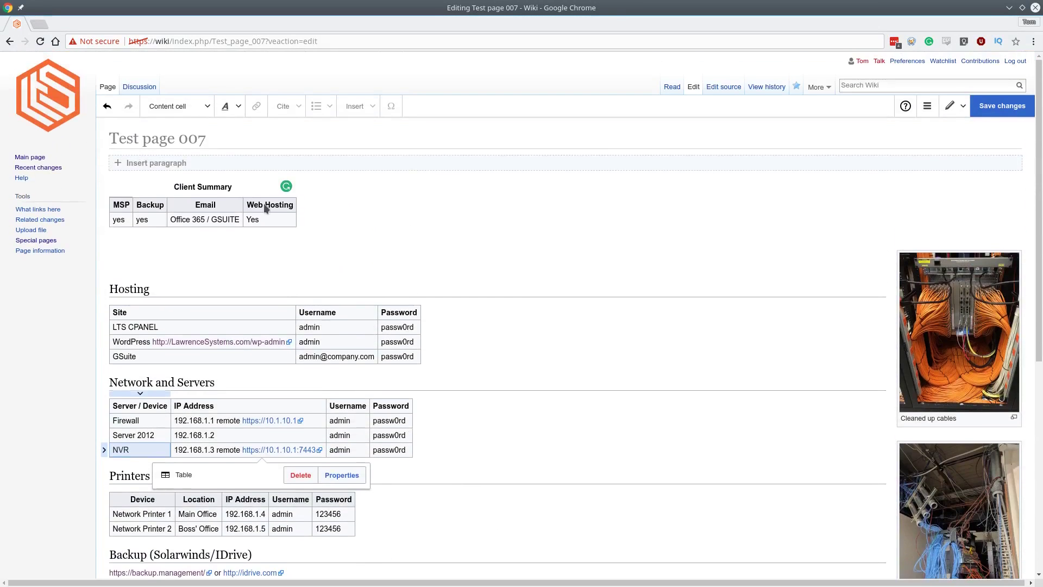
{"action": "left_click", "coordinate": [275, 206]}
{"action": "left_click", "coordinate": [292, 245]}
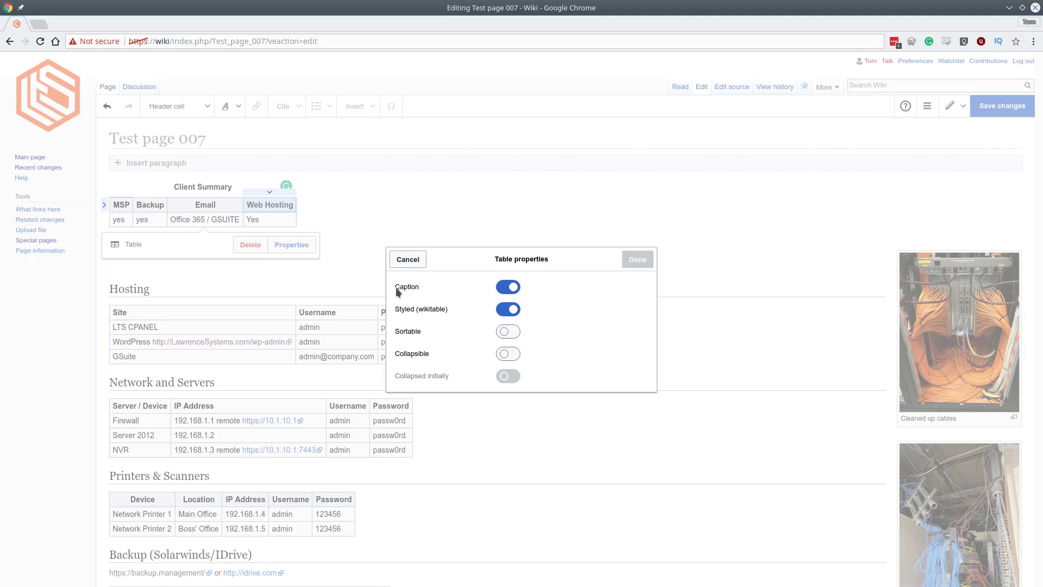
{"action": "left_click", "coordinate": [410, 259]}
Scroll down until the Backup, Software Licences and Files sections are visible.
{"action": "scroll", "coordinate": [435, 237], "scroll_direction": "down", "scroll_amount": 1}
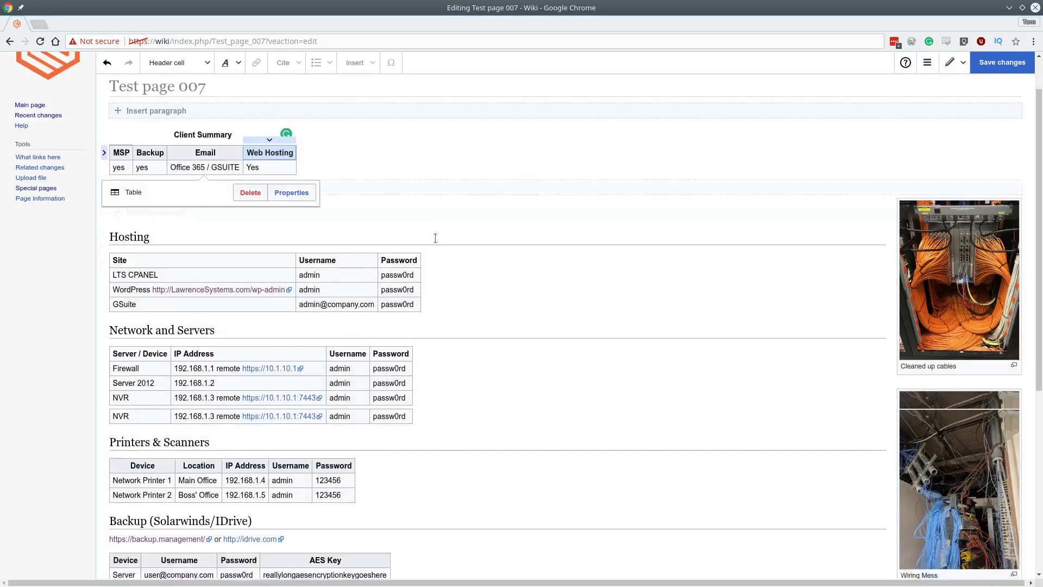
{"action": "scroll", "coordinate": [435, 237], "scroll_direction": "down", "scroll_amount": 2}
{"action": "scroll", "coordinate": [437, 241], "scroll_direction": "down", "scroll_amount": 3}
{"action": "scroll", "coordinate": [444, 288], "scroll_direction": "up", "scroll_amount": 4}
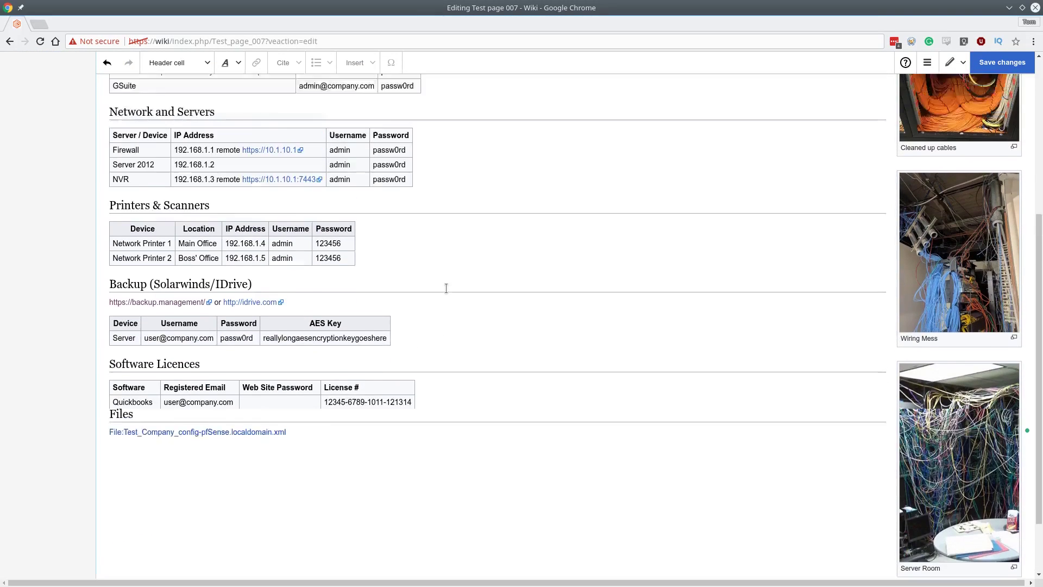
{"action": "scroll", "coordinate": [445, 288], "scroll_direction": "down", "scroll_amount": 3}
{"action": "scroll", "coordinate": [446, 288], "scroll_direction": "down", "scroll_amount": 1}
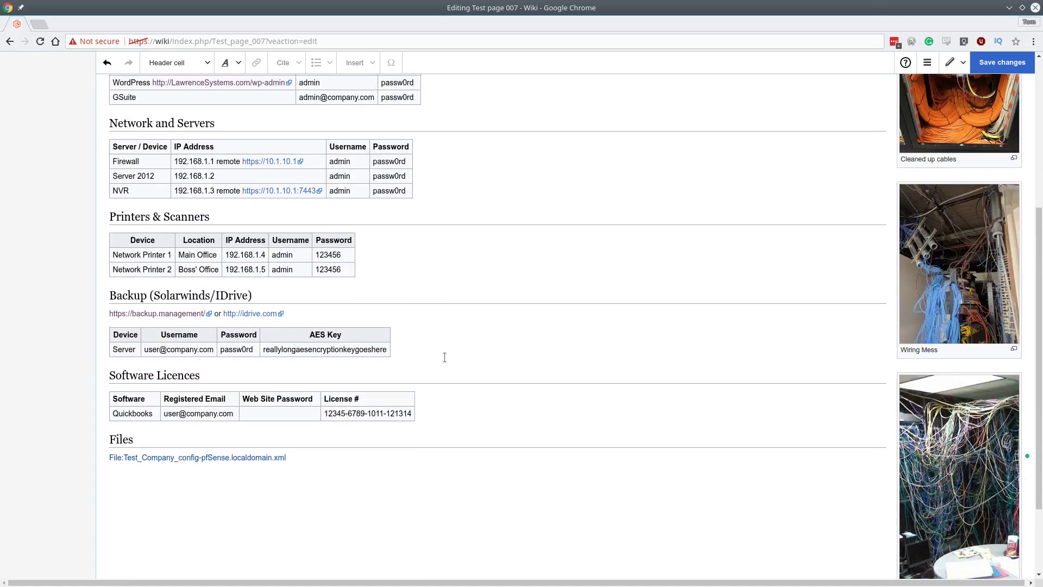
Insert an empty line above the Software Licences heading and format it as a section heading.
{"action": "left_click", "coordinate": [253, 371]}
{"action": "key", "text": "Return"}
{"action": "key", "text": "Up"}
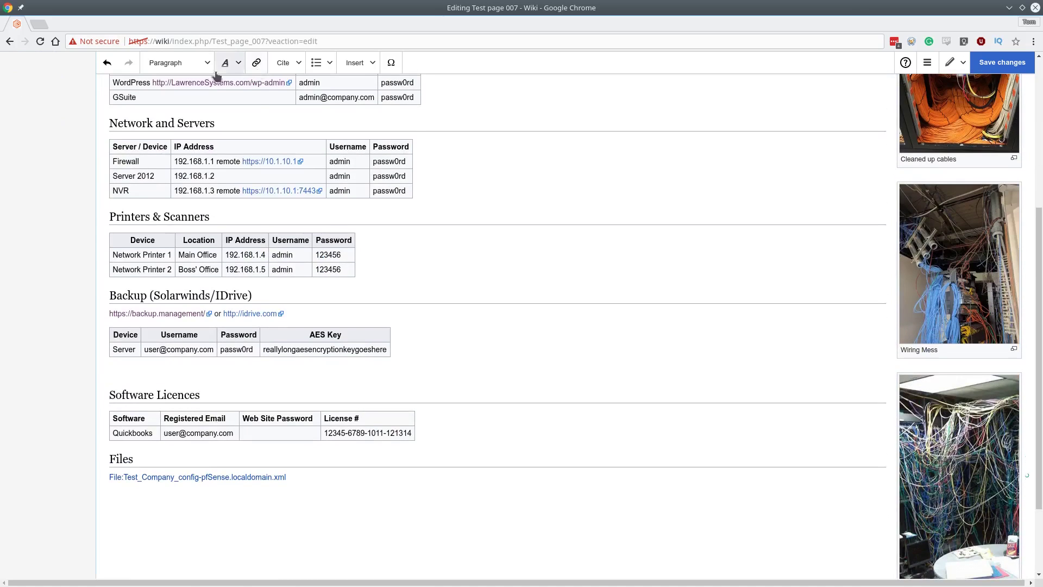
{"action": "left_click", "coordinate": [208, 64]}
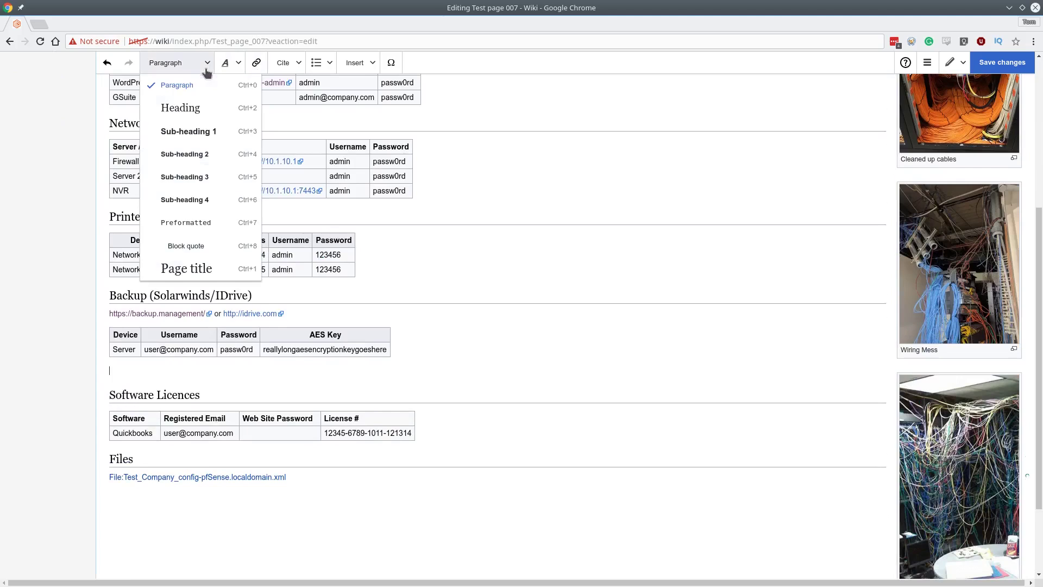
{"action": "left_click", "coordinate": [206, 111]}
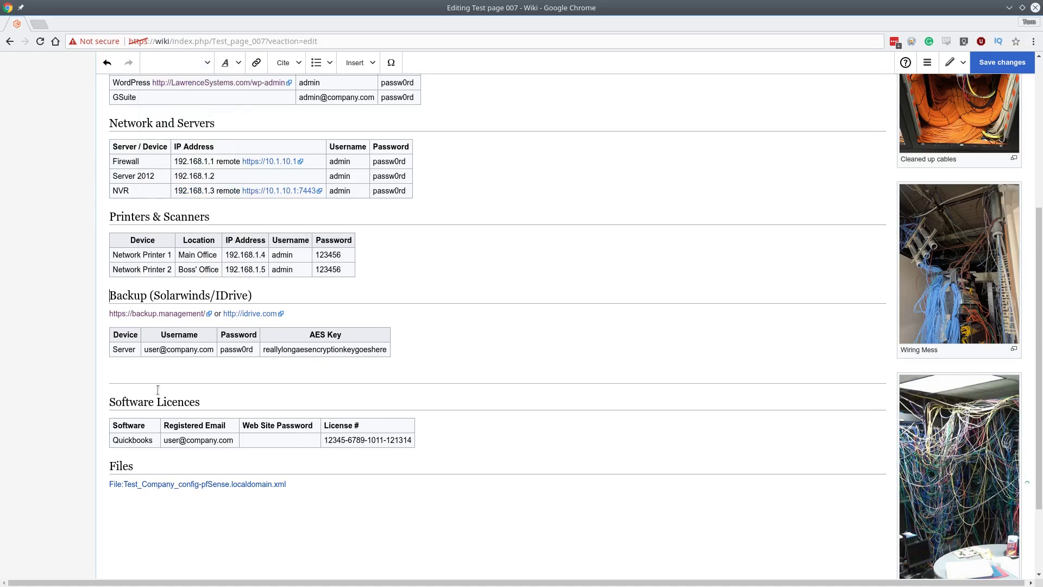
Type the heading 'Notes for software install' and start an empty line beneath it.
{"action": "type", "text": "Notest"}
{"action": "key", "text": "BackSpace"}
{"action": "key", "text": "BackSpace"}
{"action": "type", "text": "for an"}
{"action": "key", "text": "BackSpace"}
{"action": "key", "text": "BackSpace"}
{"action": "key", "text": "BackSpace"}
{"action": "type", "text": "softwr"}
{"action": "key", "text": "BackSpace"}
{"action": "key", "text": "BackSpace"}
{"action": "type", "text": "ware"}
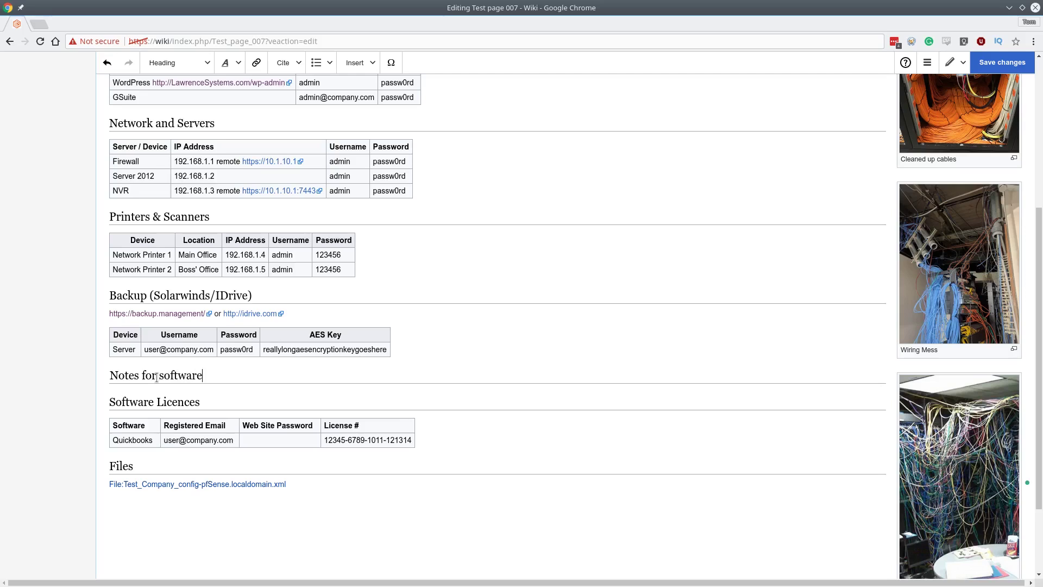
{"action": "type", "text": " install"}
{"action": "key", "text": "Return"}
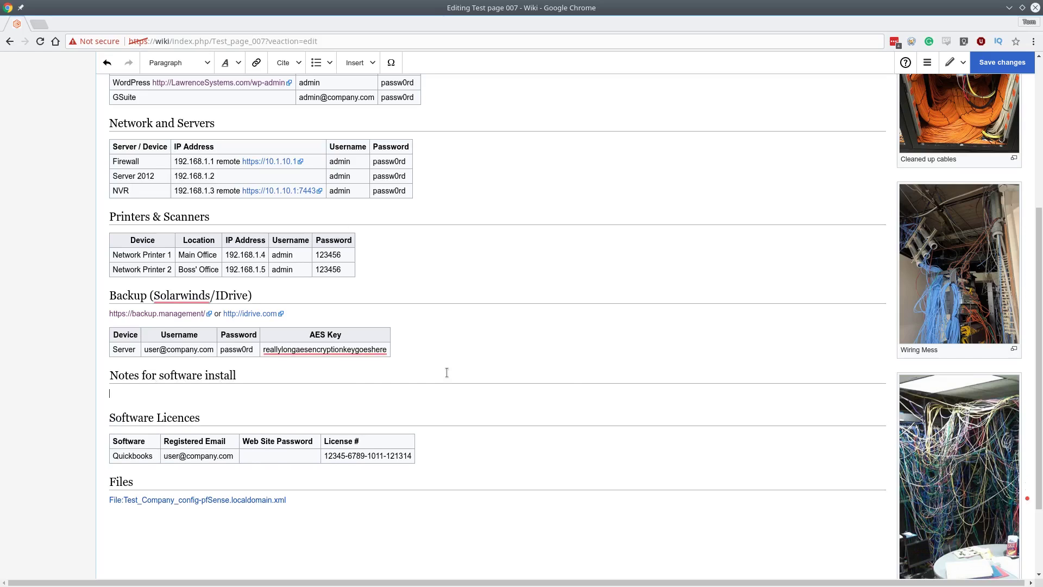
{"action": "scroll", "coordinate": [232, 391], "scroll_direction": "up", "scroll_amount": 1}
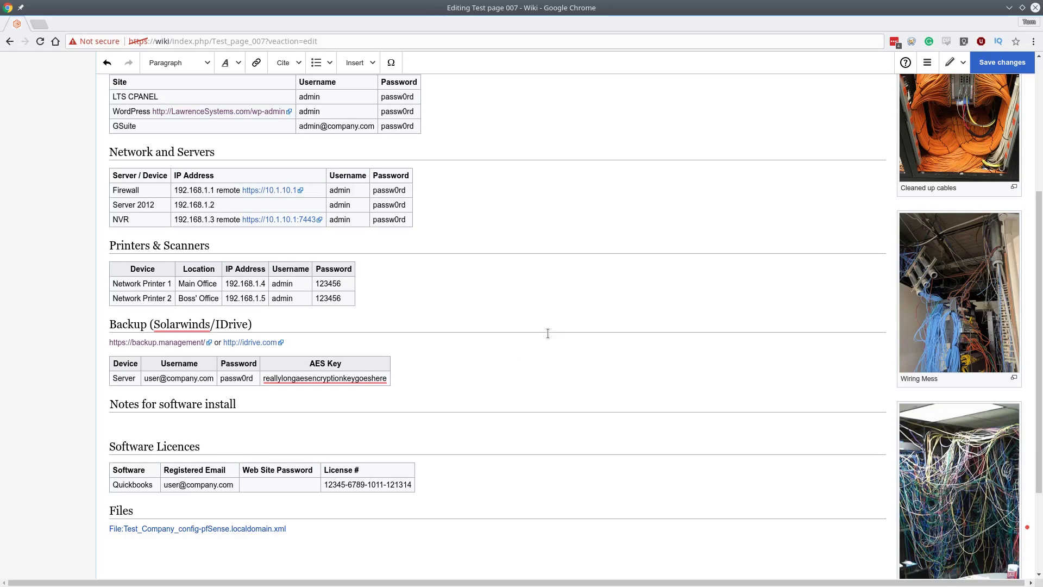
Type two throwaway test lines under the Notes heading, then select and delete them.
{"action": "scroll", "coordinate": [548, 333], "scroll_direction": "up", "scroll_amount": 2}
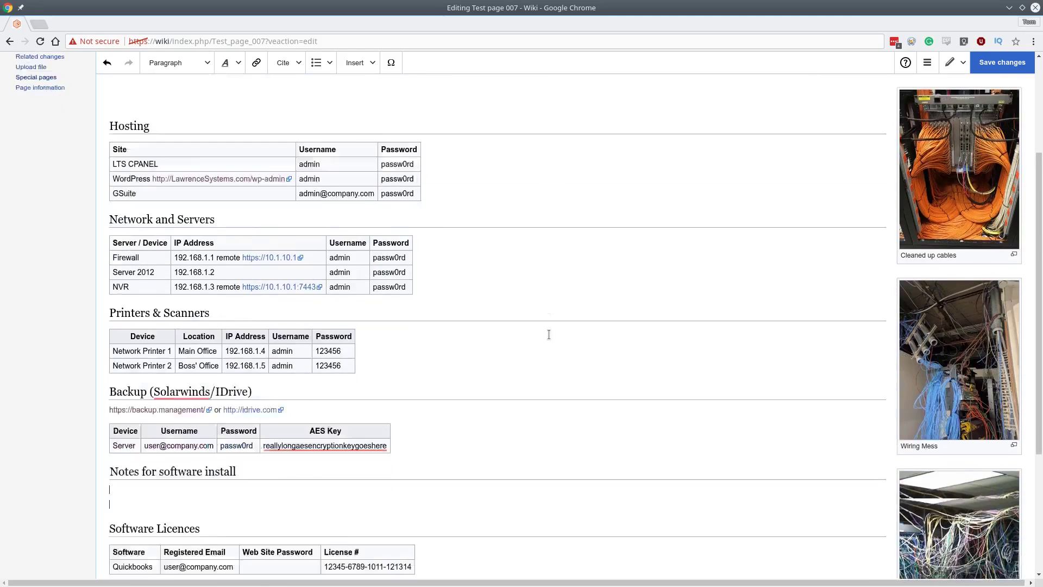
{"action": "scroll", "coordinate": [548, 334], "scroll_direction": "down", "scroll_amount": 4}
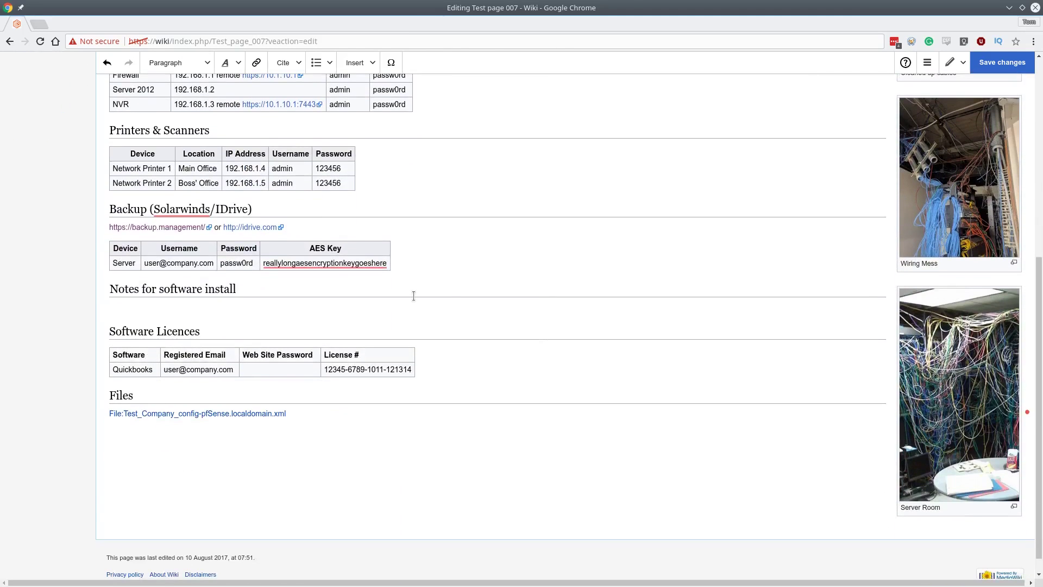
{"action": "scroll", "coordinate": [375, 318], "scroll_direction": "up", "scroll_amount": 2}
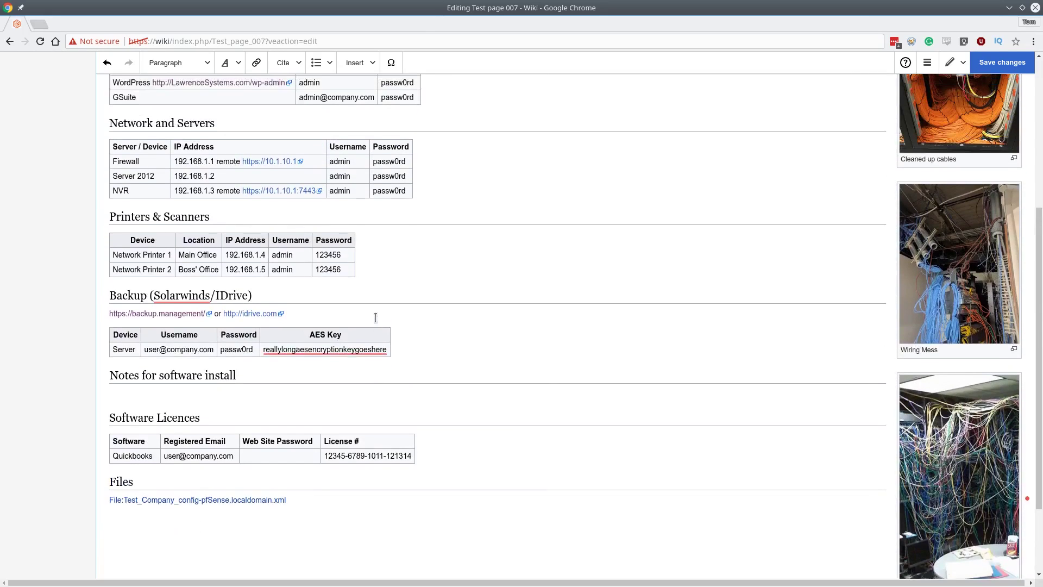
{"action": "scroll", "coordinate": [492, 308], "scroll_direction": "up", "scroll_amount": 2}
{"action": "scroll", "coordinate": [289, 351], "scroll_direction": "down", "scroll_amount": 1}
{"action": "type", "text": "Thtest sdvadvasdv"}
{"action": "key", "text": "Return"}
{"action": "type", "text": "asdvasdvasdv"}
{"action": "key", "text": "Return"}
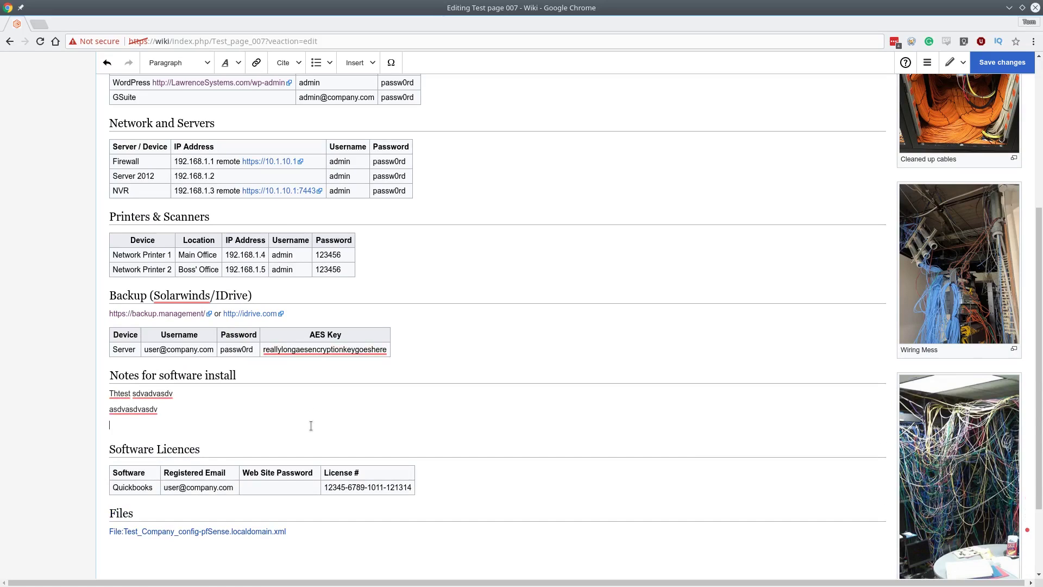
{"action": "left_click_drag", "start_coordinate": [193, 412], "coordinate": [109, 392]}
{"action": "key", "text": "BackSpace"}
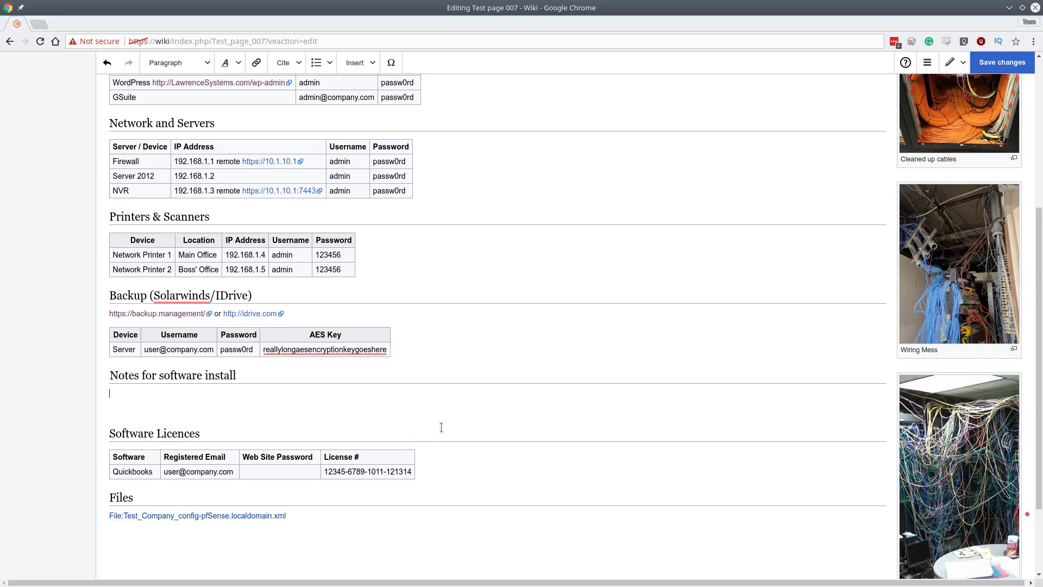
Write 'This is some stuff' under the heading and save the changes.
{"action": "type", "text": "This is some stuff"}
{"action": "key", "text": "Return"}
{"action": "scroll", "coordinate": [440, 425], "scroll_direction": "up", "scroll_amount": 5}
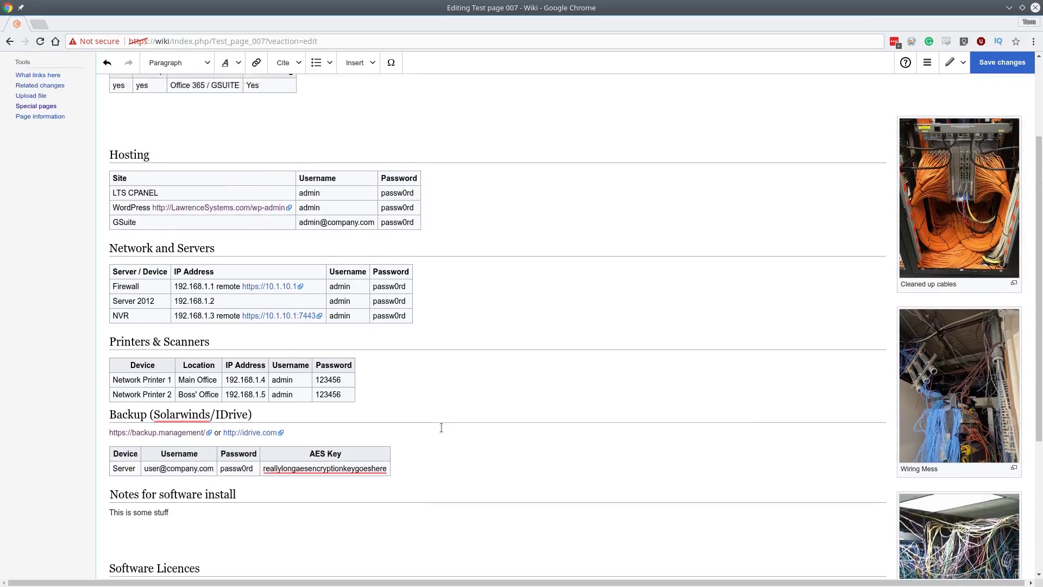
{"action": "left_click", "coordinate": [1005, 107]}
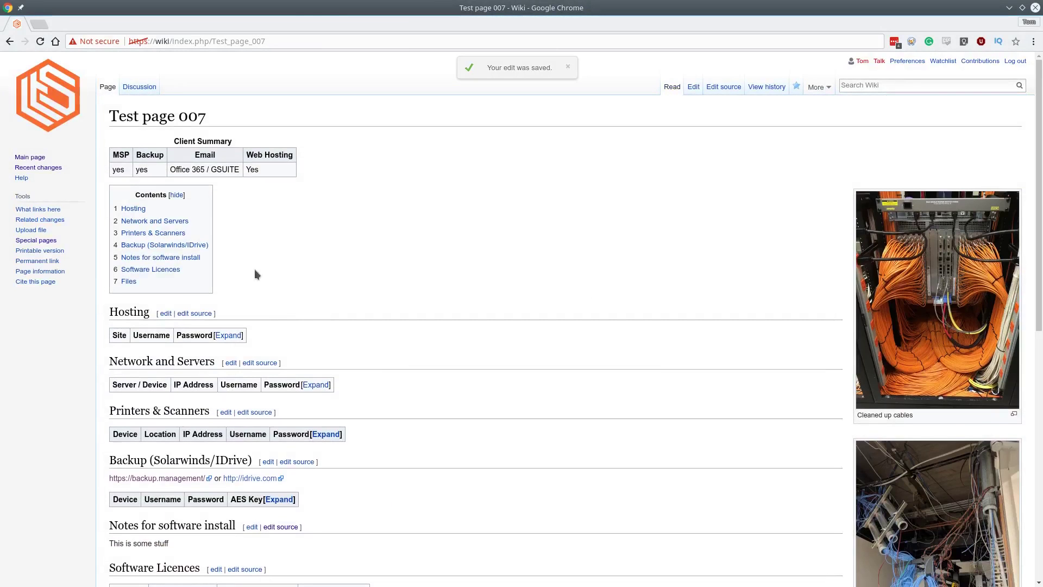
Reopen the visual editor, replace the LTS CPANEL password cell with a new password, and save.
{"action": "scroll", "coordinate": [247, 329], "scroll_direction": "down", "scroll_amount": 2}
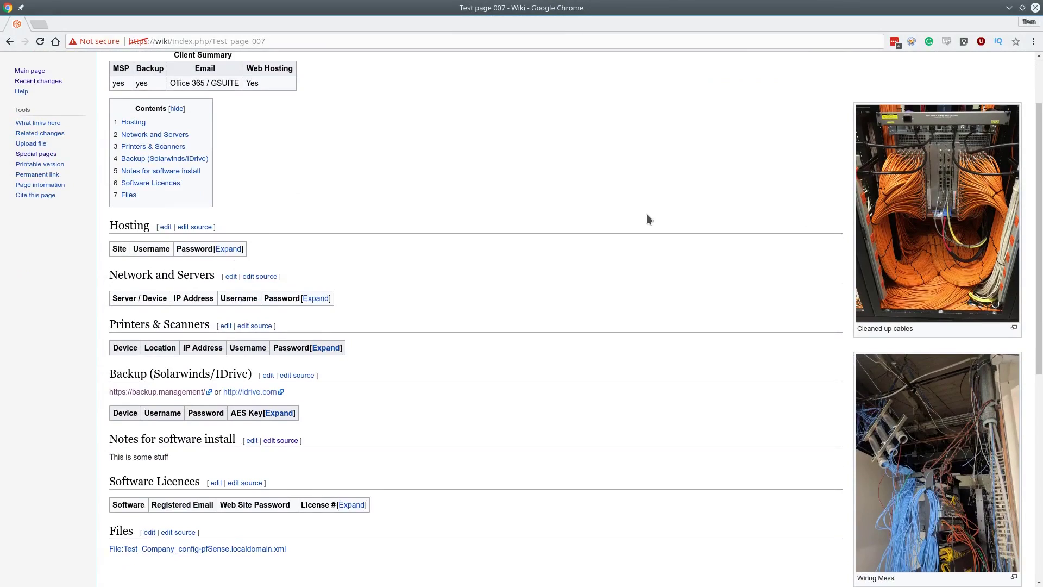
{"action": "scroll", "coordinate": [647, 214], "scroll_direction": "up", "scroll_amount": 2}
{"action": "left_click", "coordinate": [691, 92]}
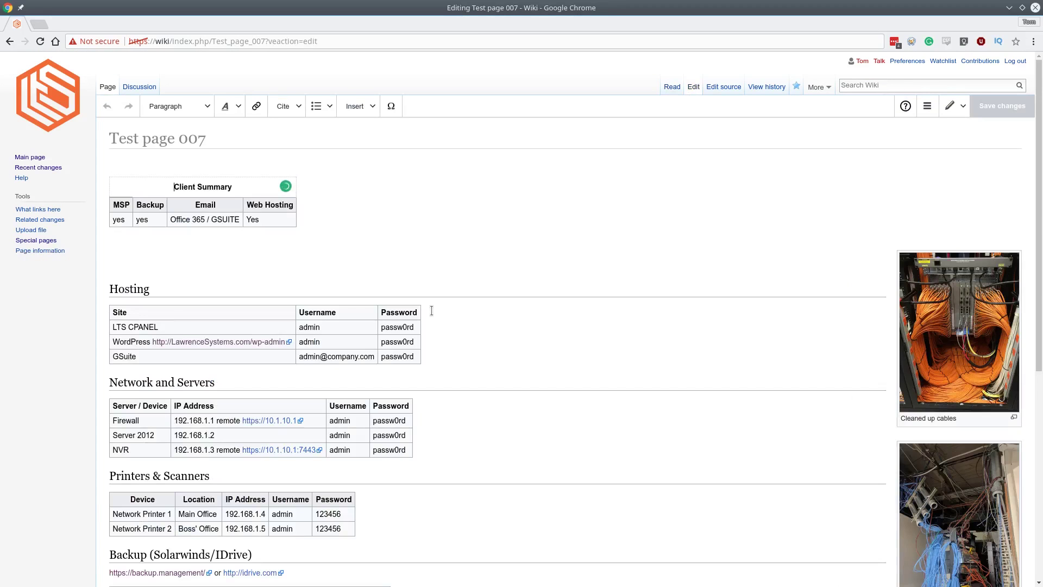
{"action": "left_click", "coordinate": [403, 326]}
{"action": "left_click", "coordinate": [399, 327]}
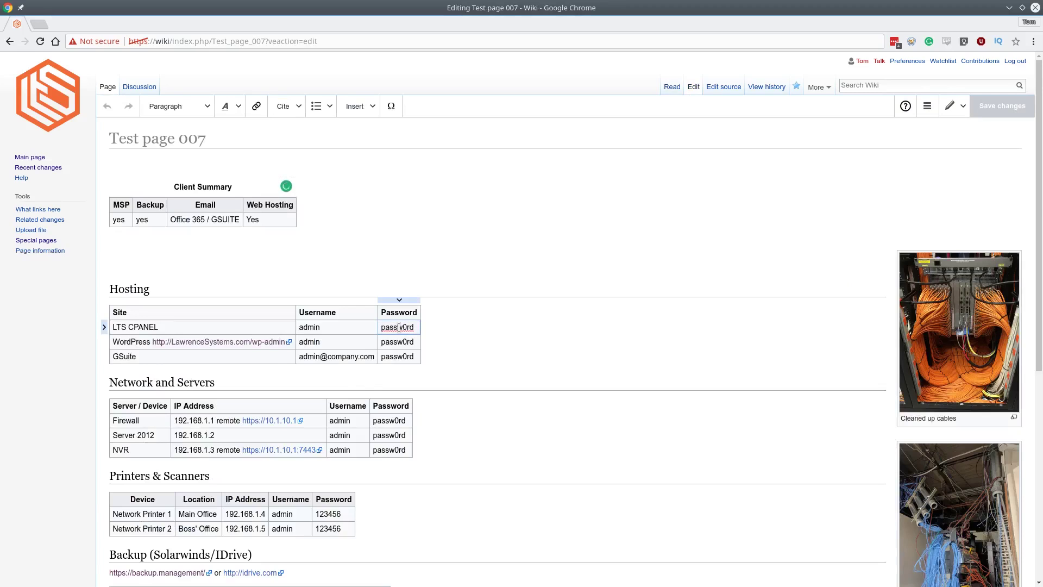
{"action": "double_click", "coordinate": [399, 327]}
{"action": "type", "text": "Anotehr"}
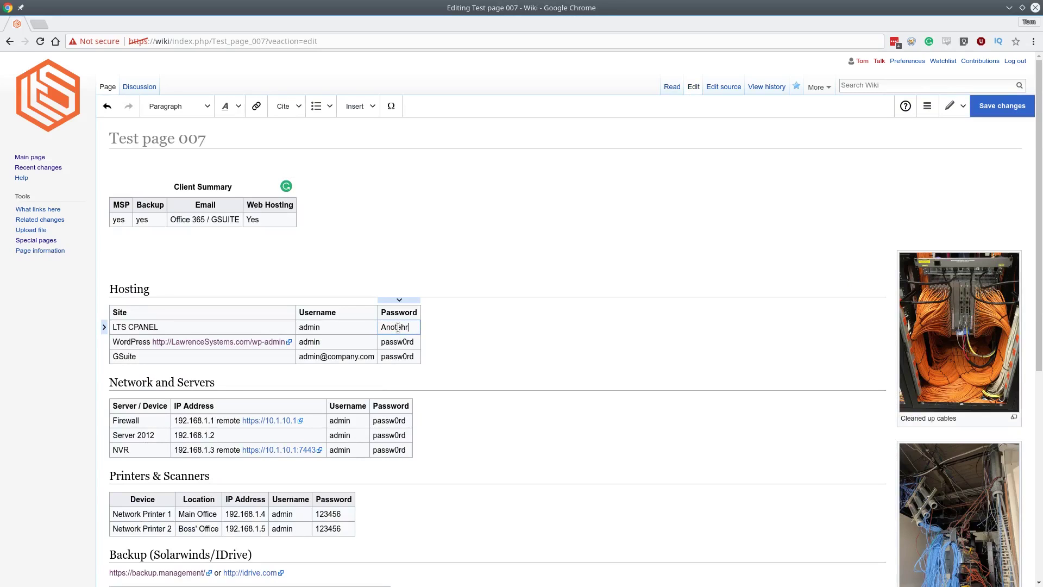
{"action": "double_click", "coordinate": [399, 327]}
{"action": "type", "text": "AnotherPAssword"}
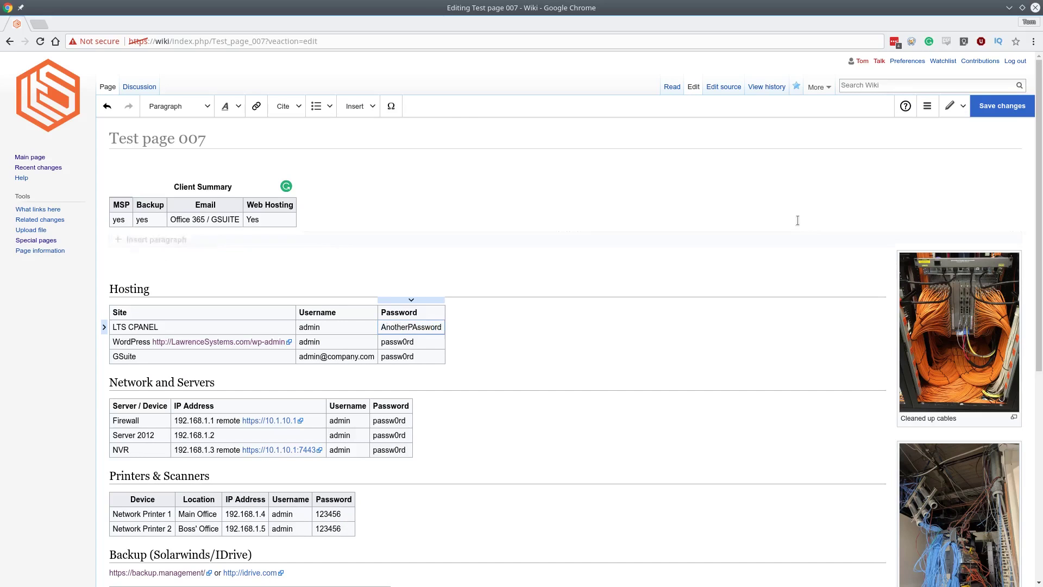
{"action": "left_click", "coordinate": [1001, 106]}
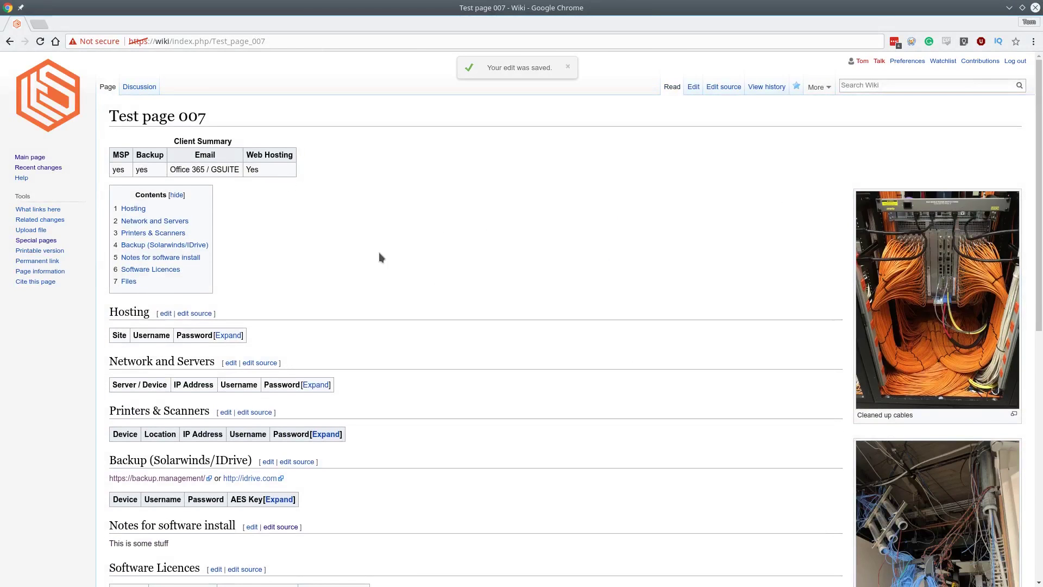
From Recent changes, view the 'prev' diff of the newest Test page 007 edit showing the password change.
{"action": "left_click", "coordinate": [43, 168]}
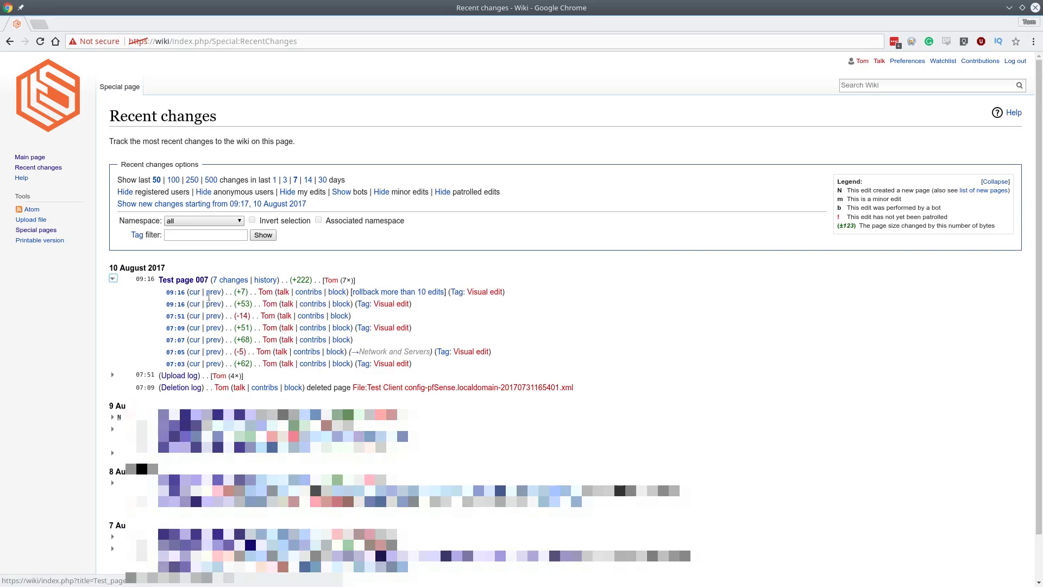
{"action": "left_click", "coordinate": [214, 293]}
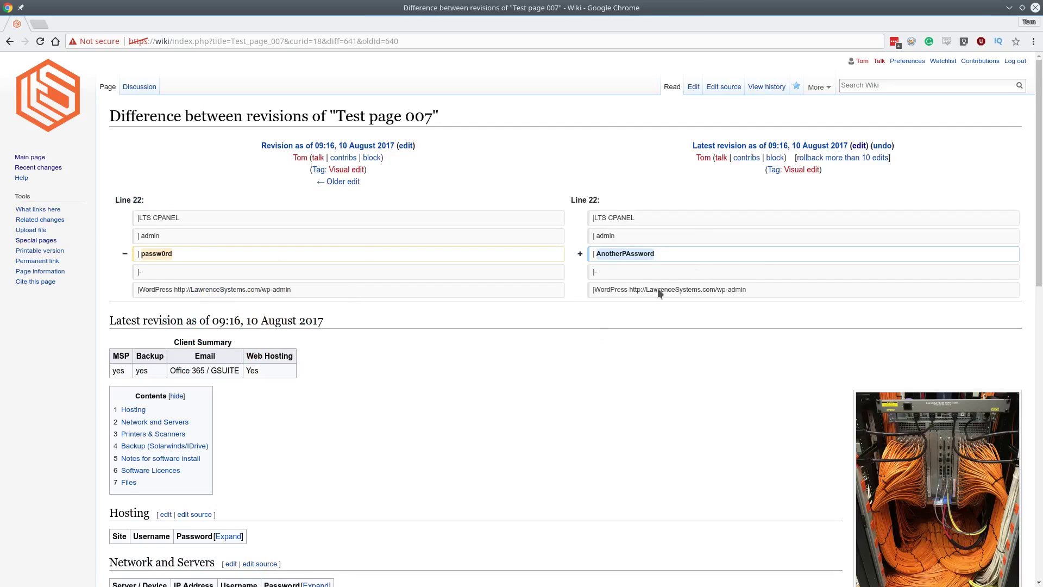
{"action": "scroll", "coordinate": [571, 326], "scroll_direction": "down", "scroll_amount": 3}
{"action": "scroll", "coordinate": [396, 291], "scroll_direction": "up", "scroll_amount": 3}
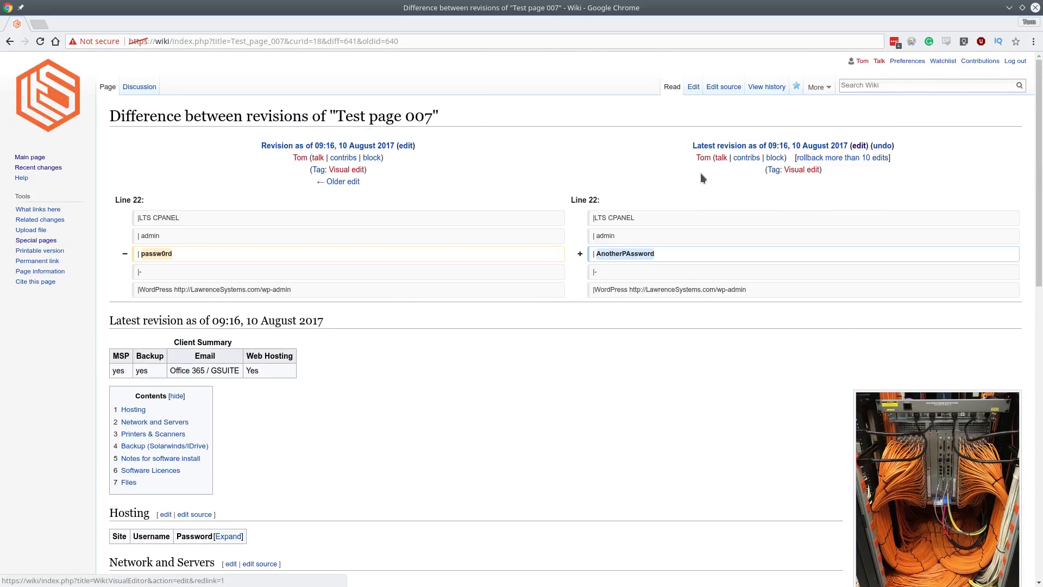
Show the older diff where the 'Notes for software install' heading and 'This is some stuff' were added.
{"action": "left_click", "coordinate": [343, 183]}
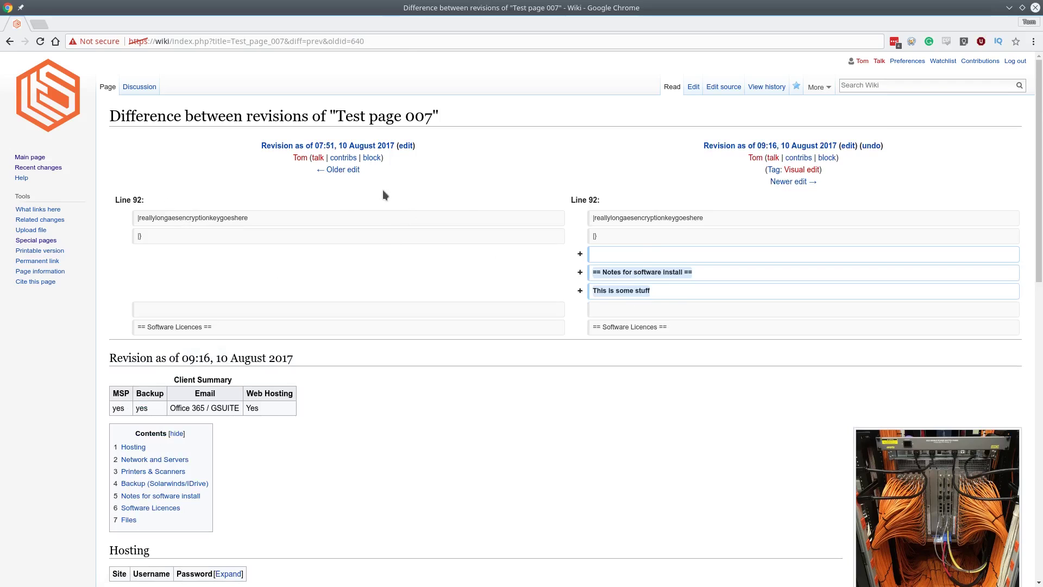
{"action": "scroll", "coordinate": [360, 278], "scroll_direction": "down", "scroll_amount": 3}
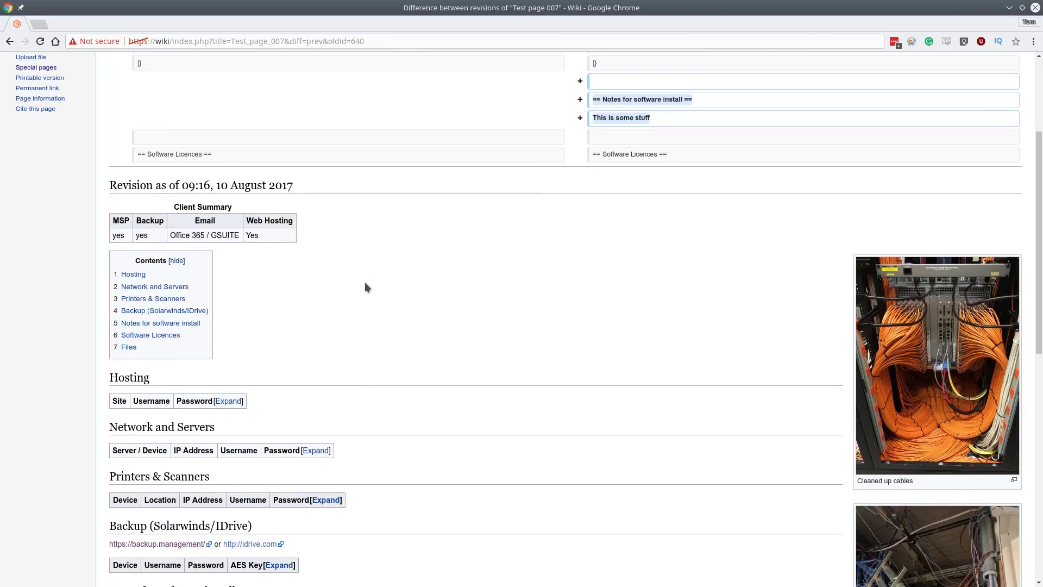
{"action": "scroll", "coordinate": [365, 286], "scroll_direction": "up", "scroll_amount": 3}
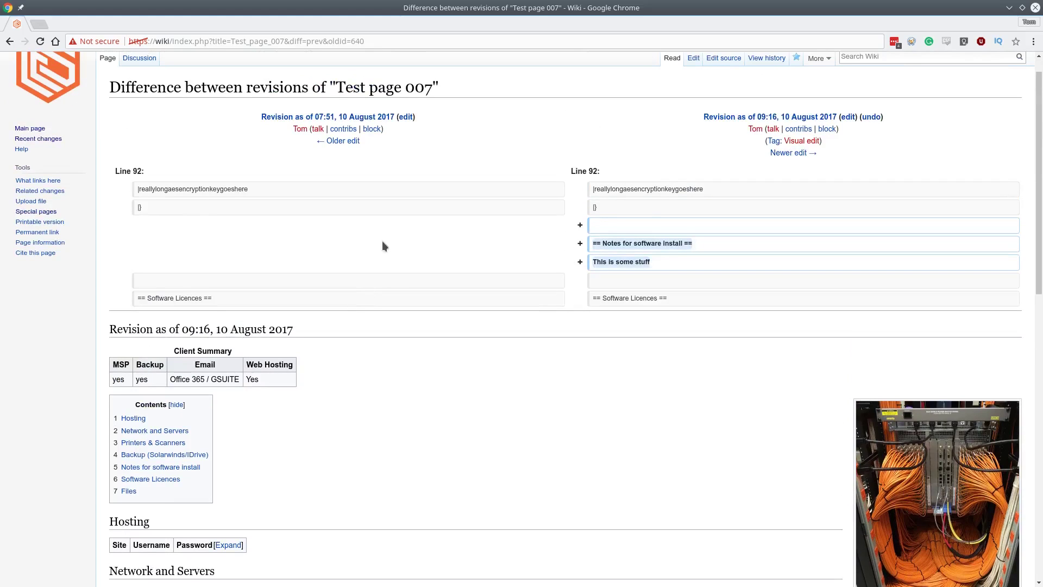
{"action": "scroll", "coordinate": [383, 246], "scroll_direction": "up", "scroll_amount": 1}
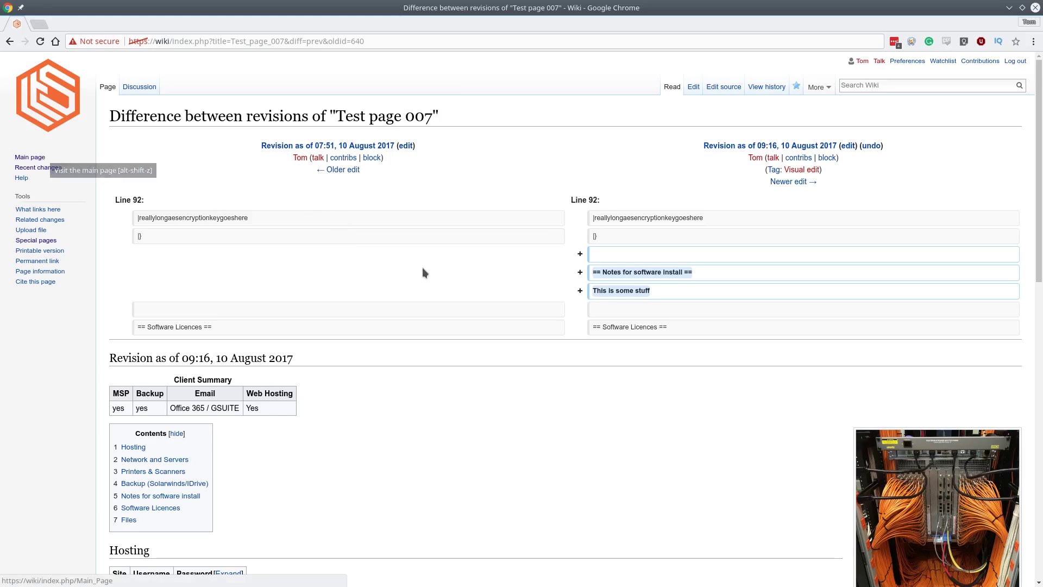
{"action": "left_click", "coordinate": [922, 87]}
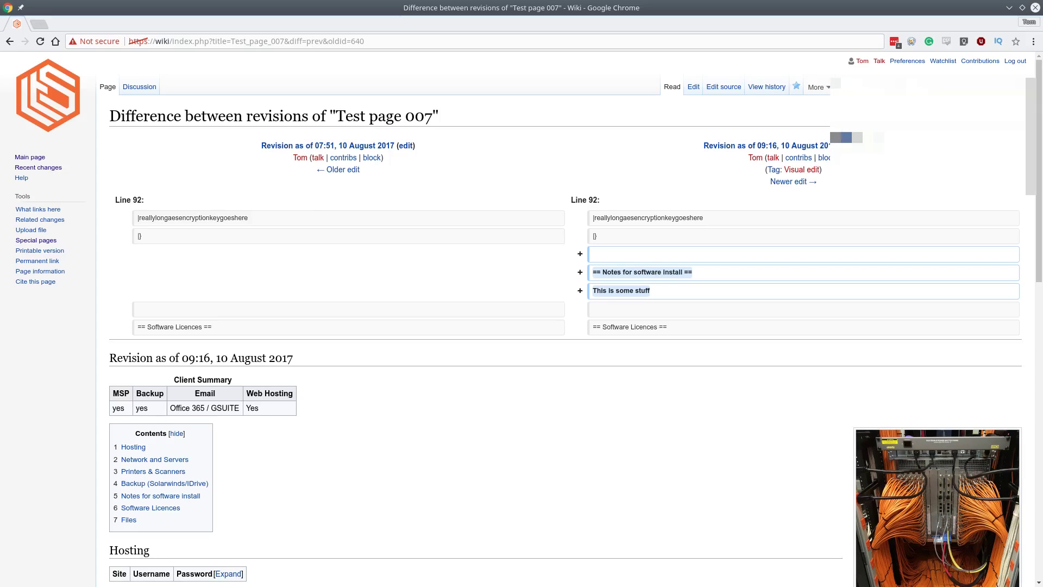
{"action": "type", "text": "te"}
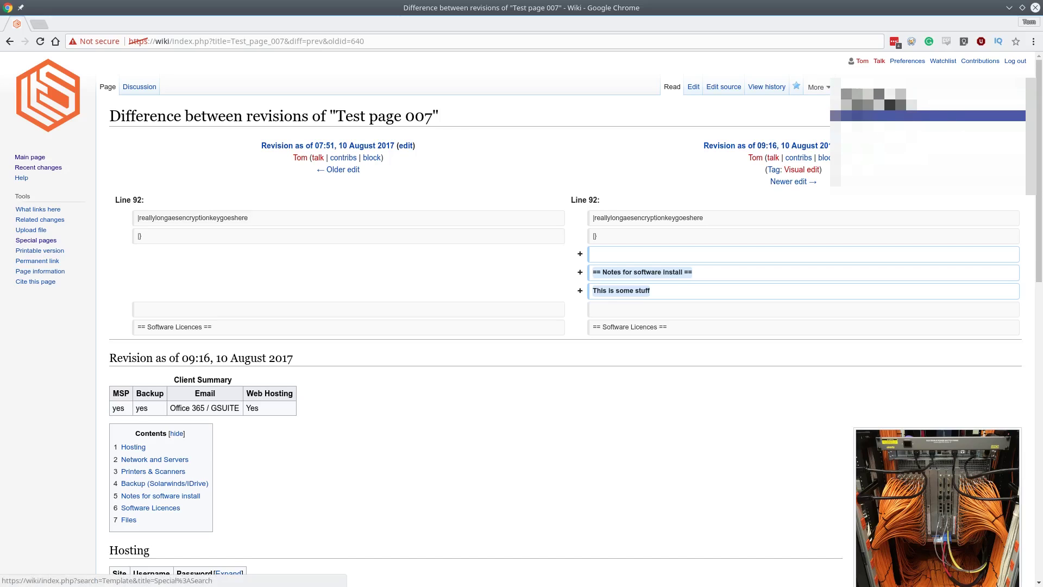
{"action": "left_click", "coordinate": [941, 128]}
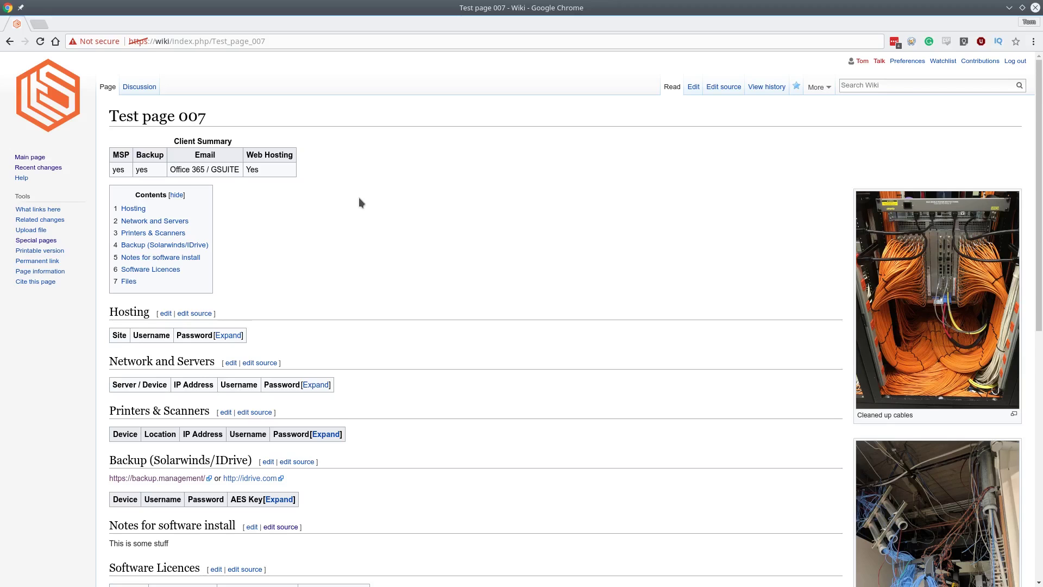
{"action": "scroll", "coordinate": [385, 273], "scroll_direction": "down", "scroll_amount": 5}
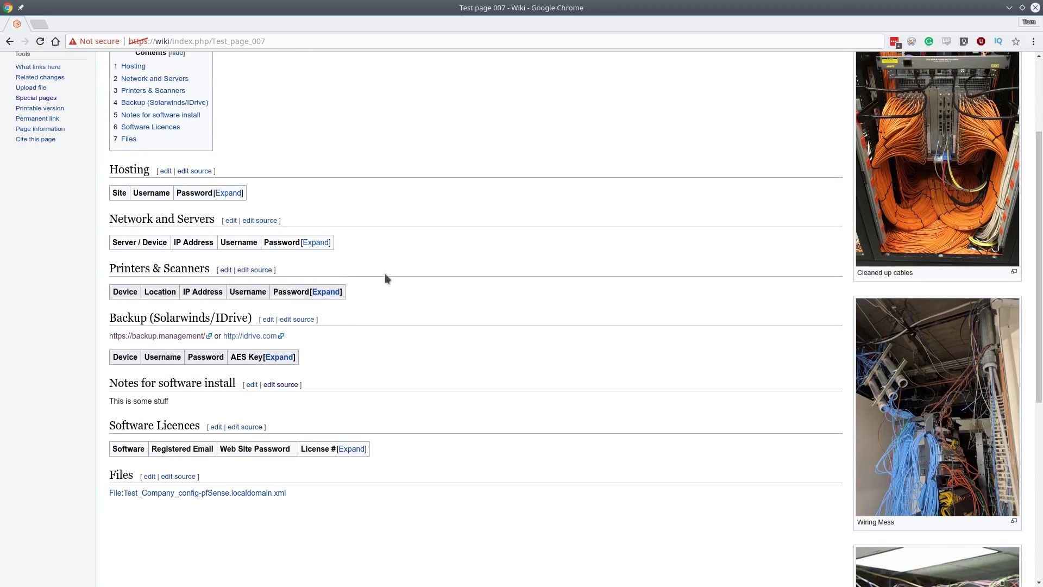
{"action": "scroll", "coordinate": [384, 272], "scroll_direction": "up", "scroll_amount": 4}
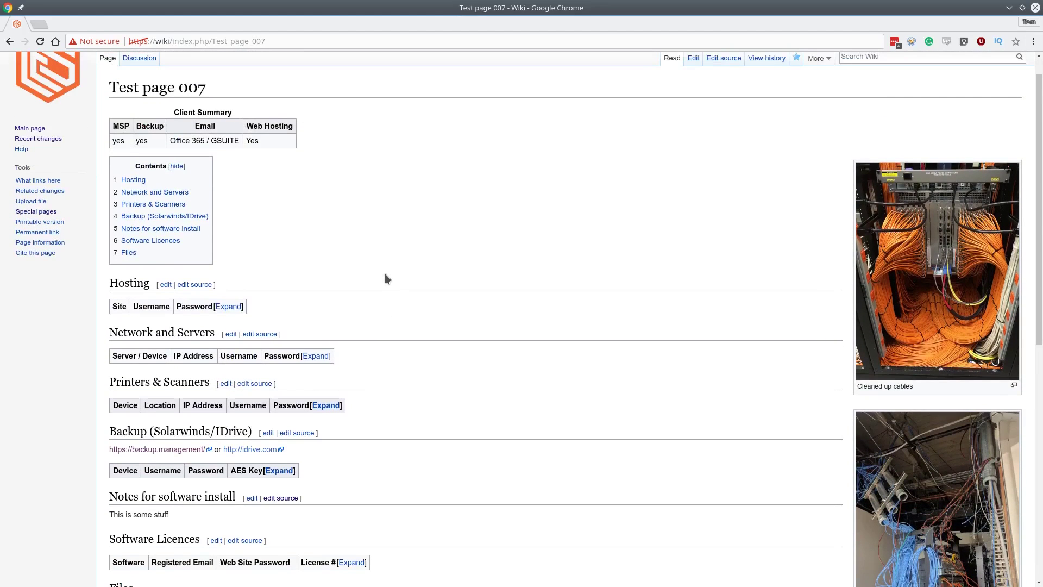
{"action": "scroll", "coordinate": [394, 259], "scroll_direction": "up", "scroll_amount": 1}
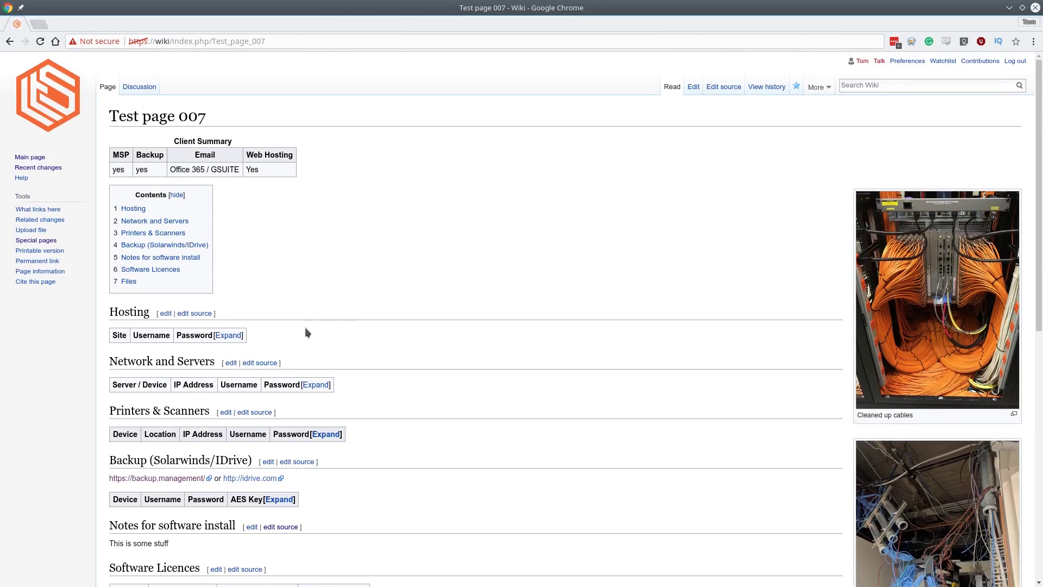
{"action": "scroll", "coordinate": [352, 272], "scroll_direction": "down", "scroll_amount": 9}
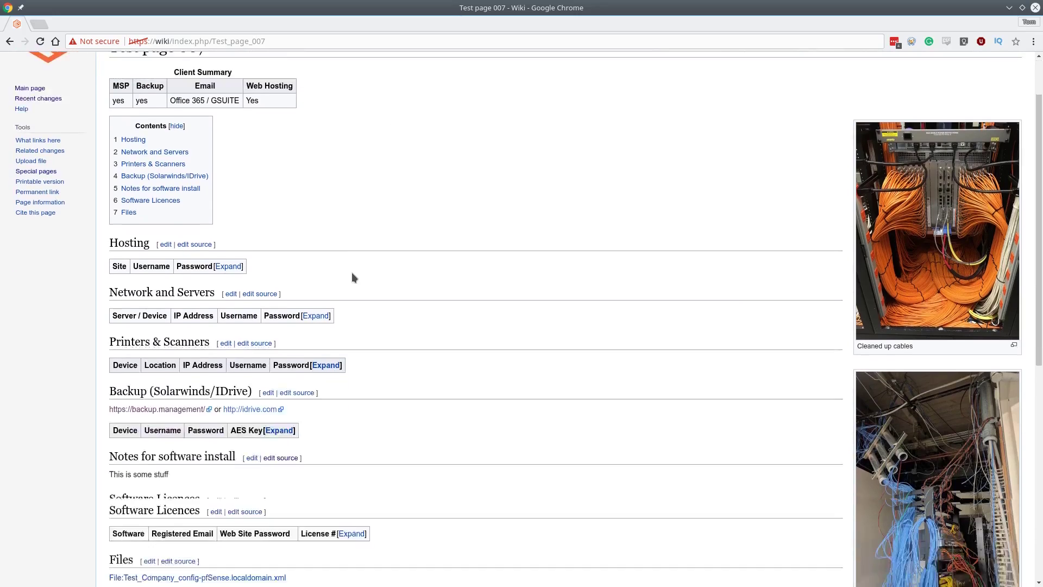
{"action": "scroll", "coordinate": [351, 273], "scroll_direction": "up", "scroll_amount": 8}
{"action": "scroll", "coordinate": [350, 273], "scroll_direction": "down", "scroll_amount": 5}
{"action": "scroll", "coordinate": [346, 277], "scroll_direction": "down", "scroll_amount": 2}
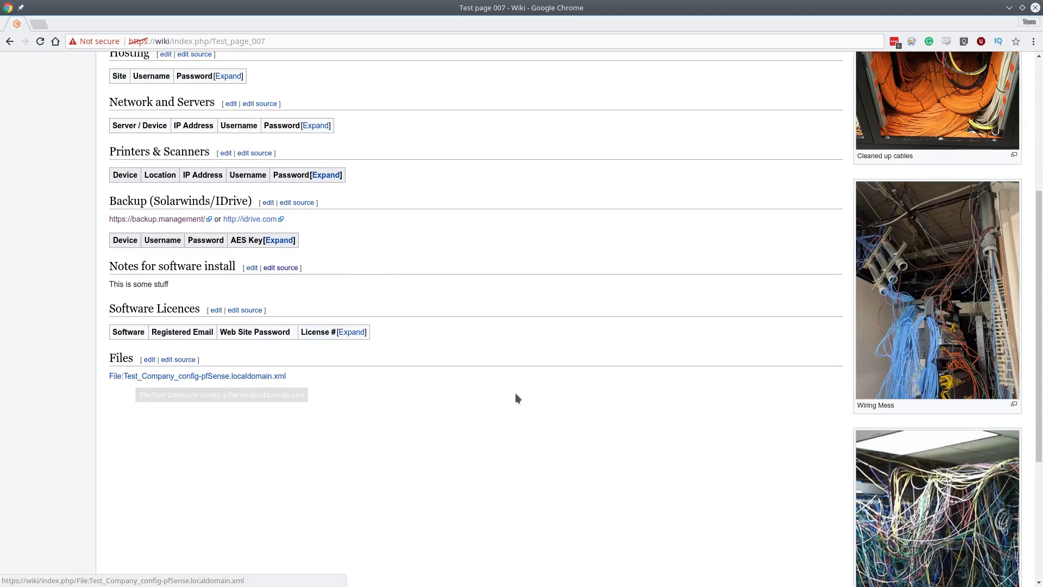
{"action": "scroll", "coordinate": [515, 395], "scroll_direction": "up", "scroll_amount": 5}
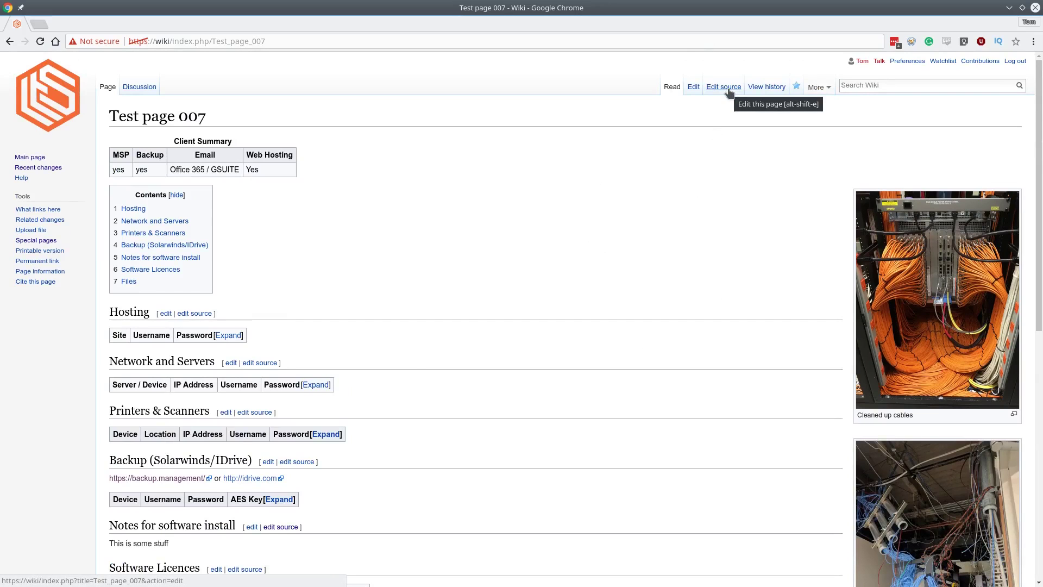
{"action": "scroll", "coordinate": [402, 369], "scroll_direction": "down", "scroll_amount": 8}
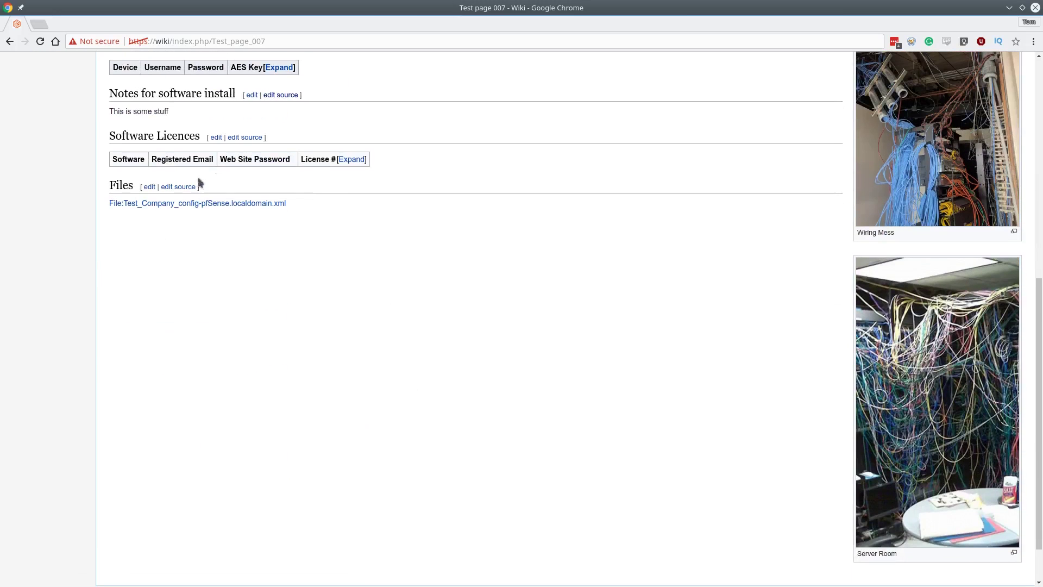
Upload Test_Company_config-pfSense_Aug_2017.localdomain.xml, insert its link into the Files section, and save.
{"action": "left_click", "coordinate": [179, 186]}
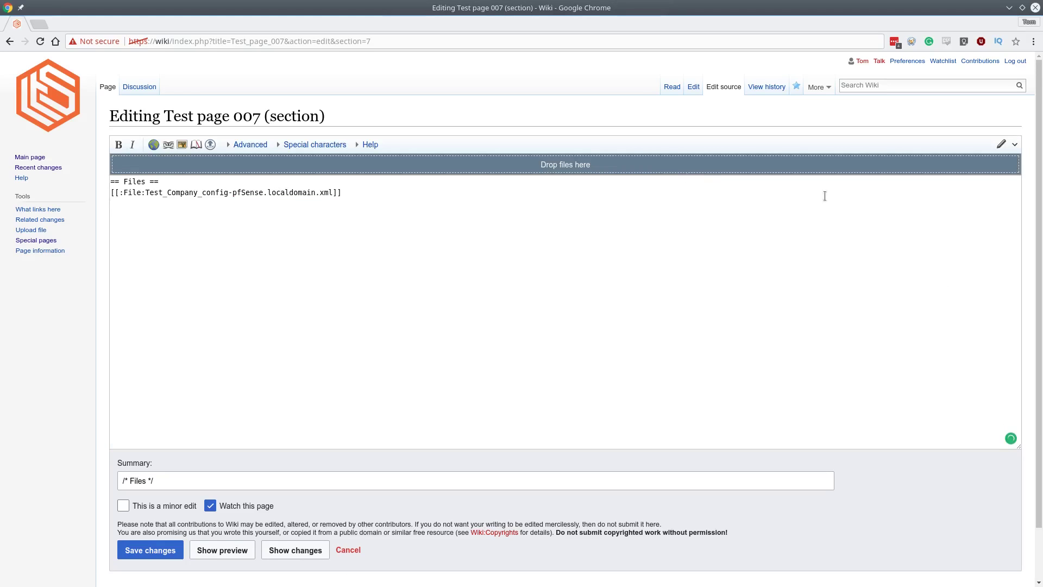
{"action": "left_click_drag", "start_coordinate": [1042, 190], "coordinate": [518, 162]}
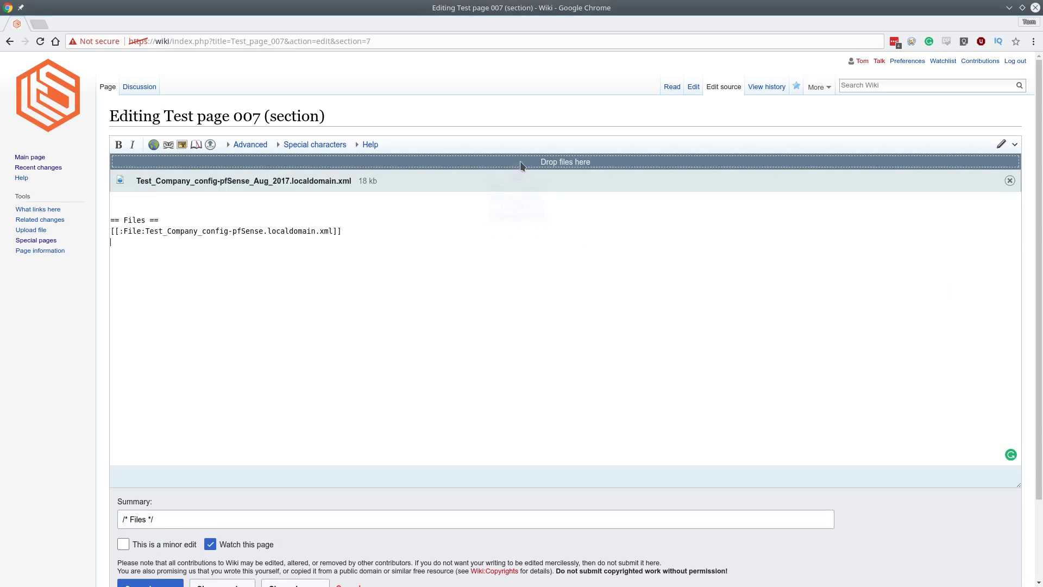
{"action": "left_click", "coordinate": [157, 205]}
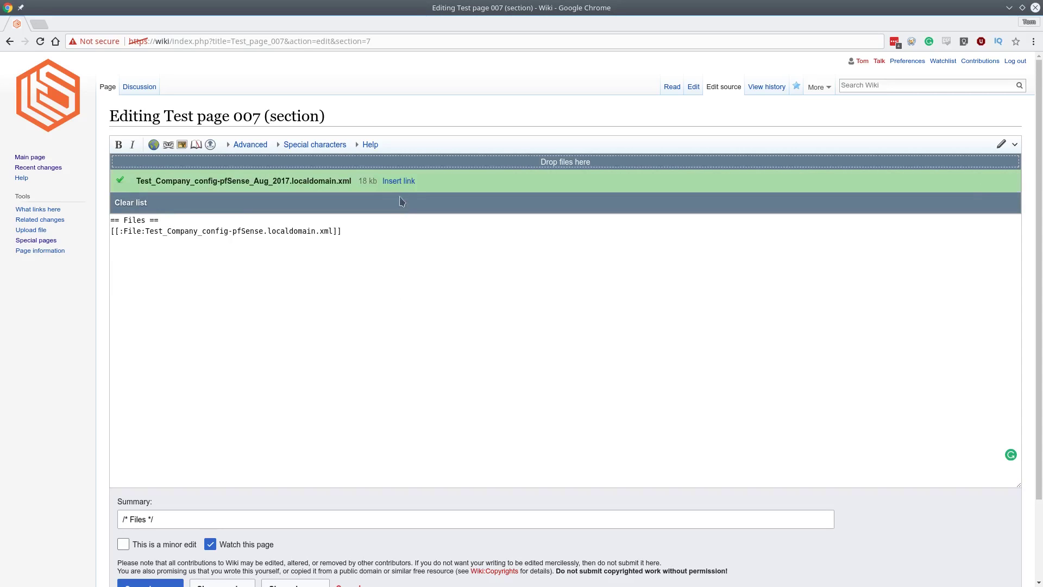
{"action": "left_click", "coordinate": [397, 179]}
{"action": "scroll", "coordinate": [196, 431], "scroll_direction": "down", "scroll_amount": 3}
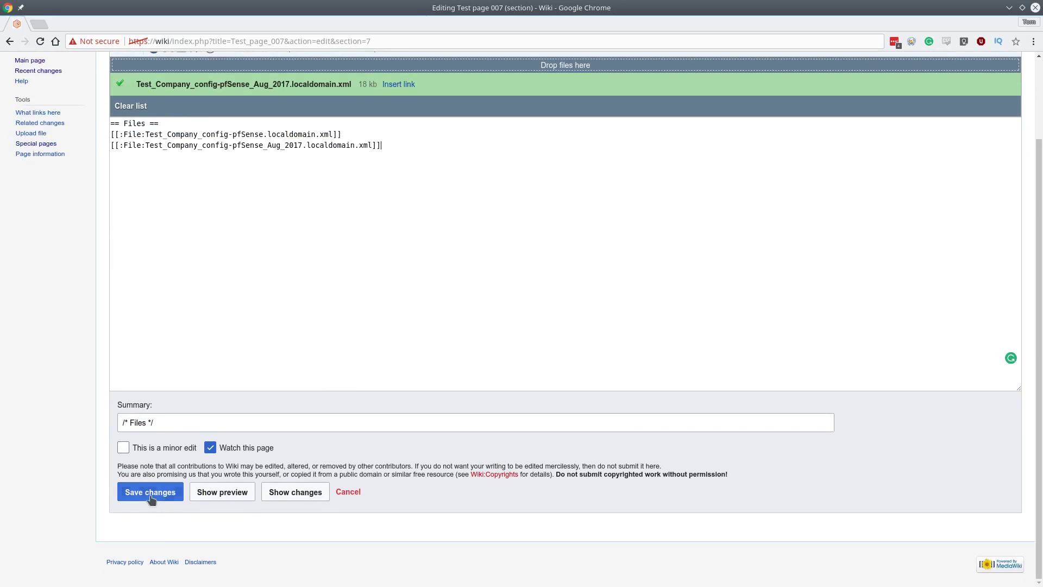
{"action": "left_click", "coordinate": [150, 492]}
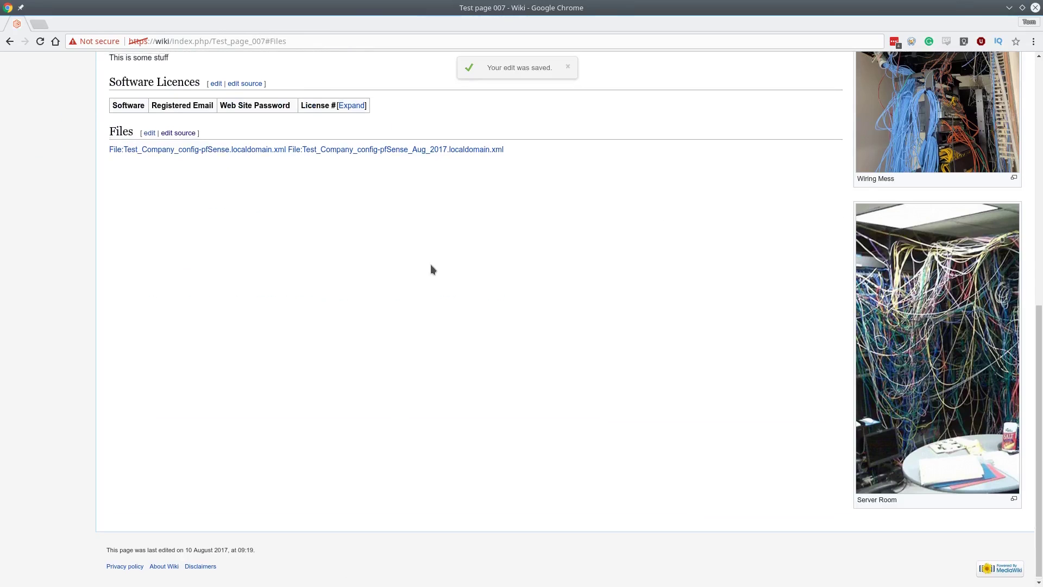
{"action": "scroll", "coordinate": [430, 264], "scroll_direction": "up", "scroll_amount": 3}
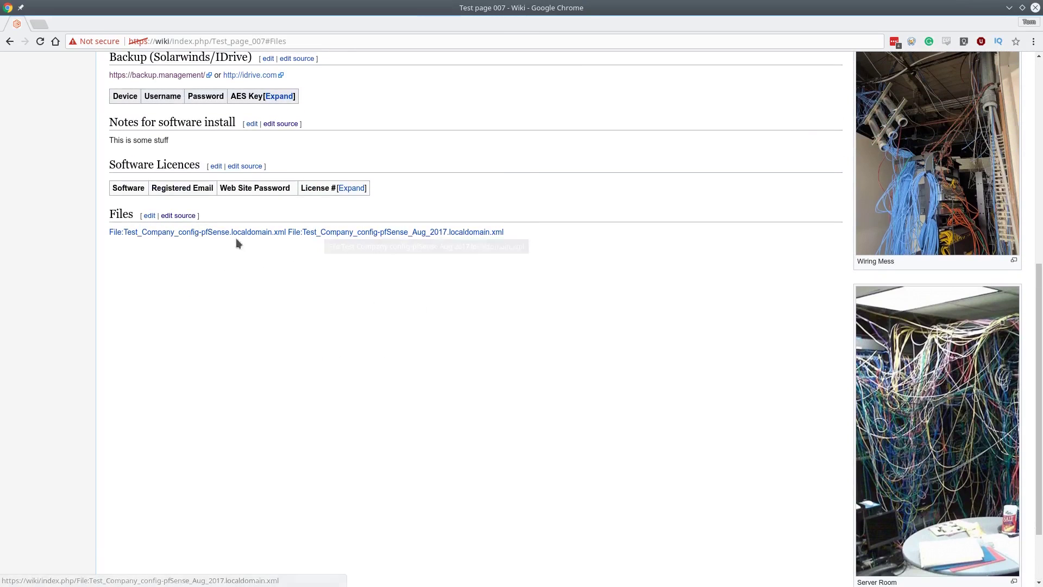
Insert a <BR> after the first config file link in the Files section source and save.
{"action": "left_click", "coordinate": [178, 216]}
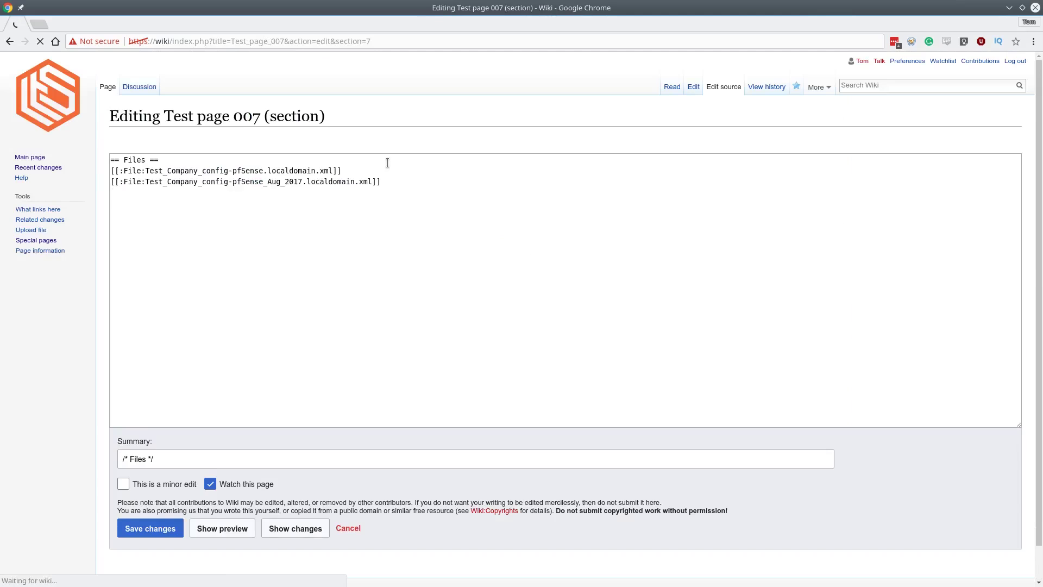
{"action": "left_click", "coordinate": [379, 192]}
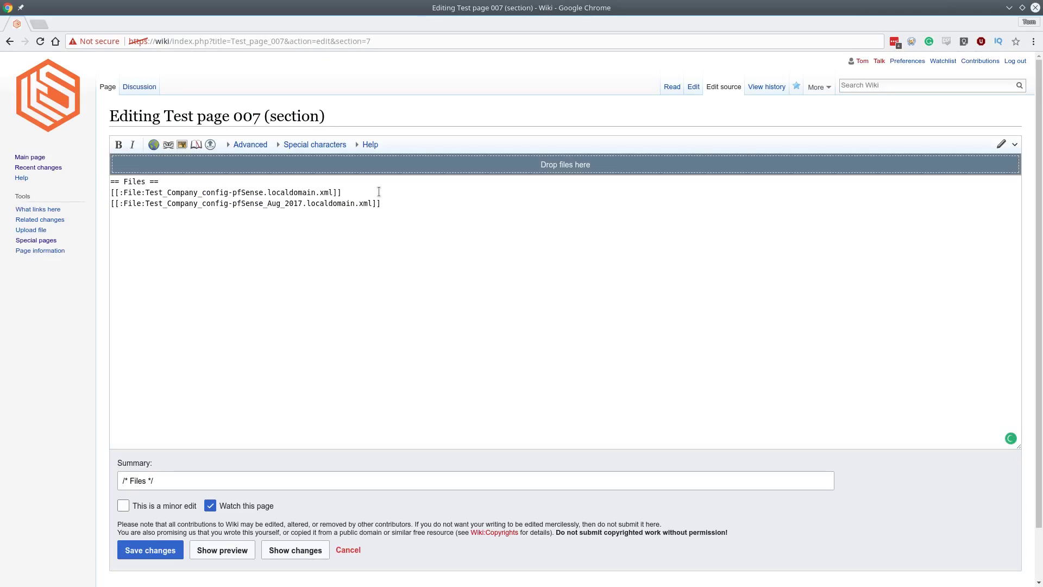
{"action": "type", "text": "<BR>"}
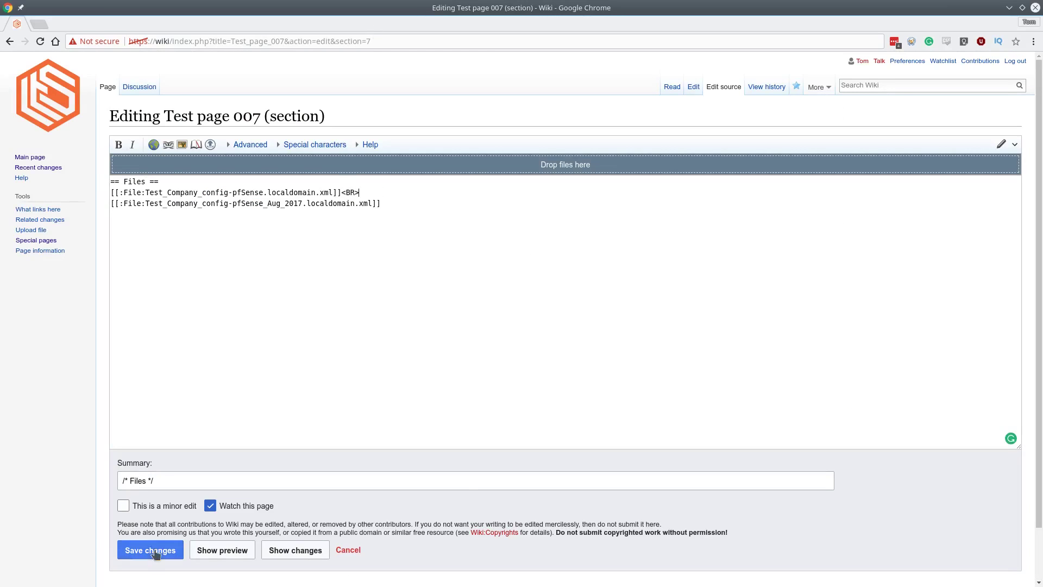
{"action": "left_click", "coordinate": [151, 550]}
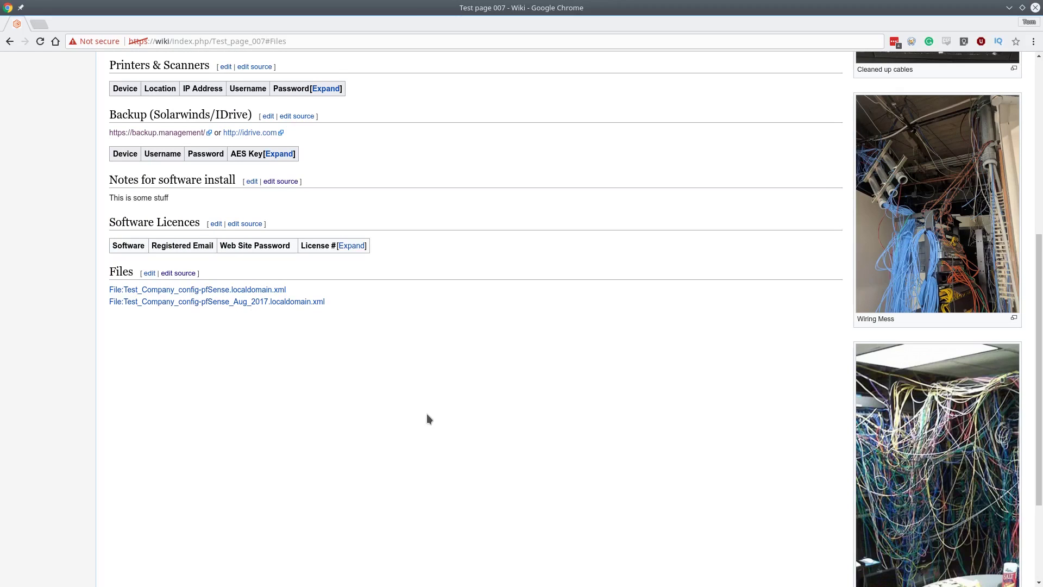
Scroll up and down through the saved Test page 007 to review its updated content.
{"action": "scroll", "coordinate": [427, 414], "scroll_direction": "up", "scroll_amount": 2}
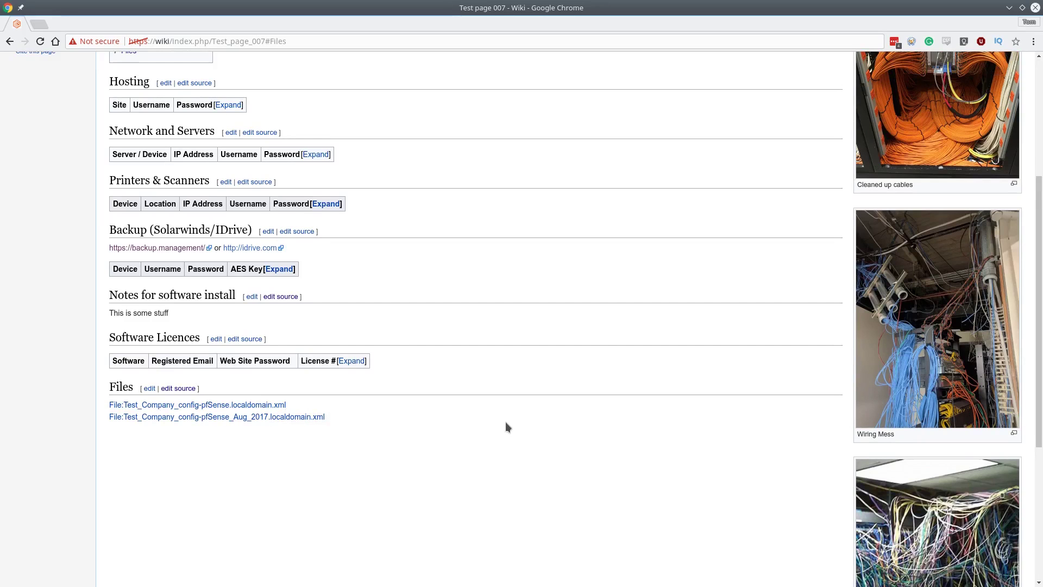
{"action": "scroll", "coordinate": [439, 362], "scroll_direction": "up", "scroll_amount": 3}
{"action": "scroll", "coordinate": [326, 369], "scroll_direction": "down", "scroll_amount": 3}
{"action": "scroll", "coordinate": [326, 391], "scroll_direction": "down", "scroll_amount": 1}
{"action": "scroll", "coordinate": [358, 392], "scroll_direction": "up", "scroll_amount": 8}
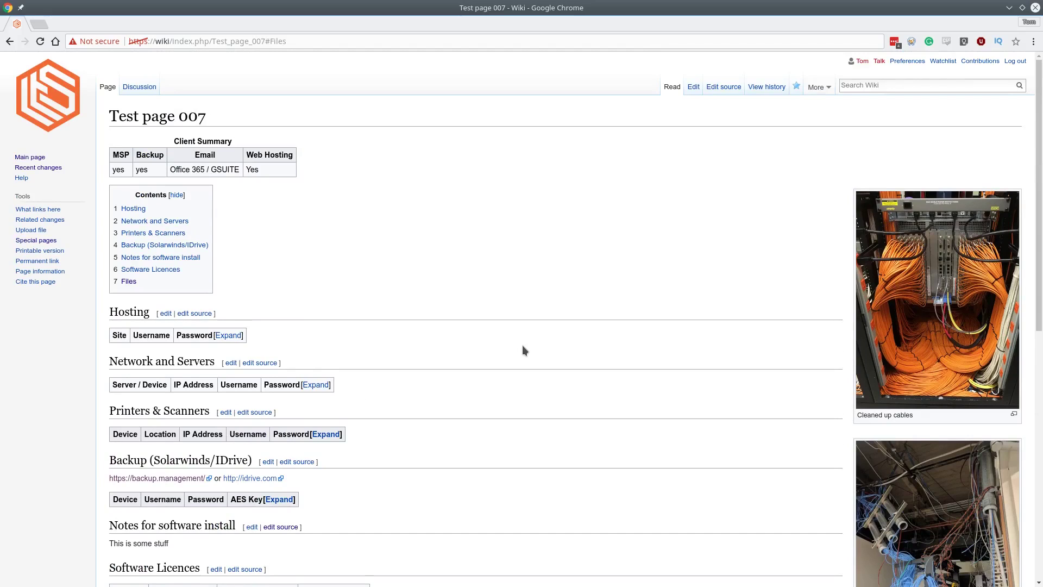
{"action": "scroll", "coordinate": [441, 301], "scroll_direction": "down", "scroll_amount": 4}
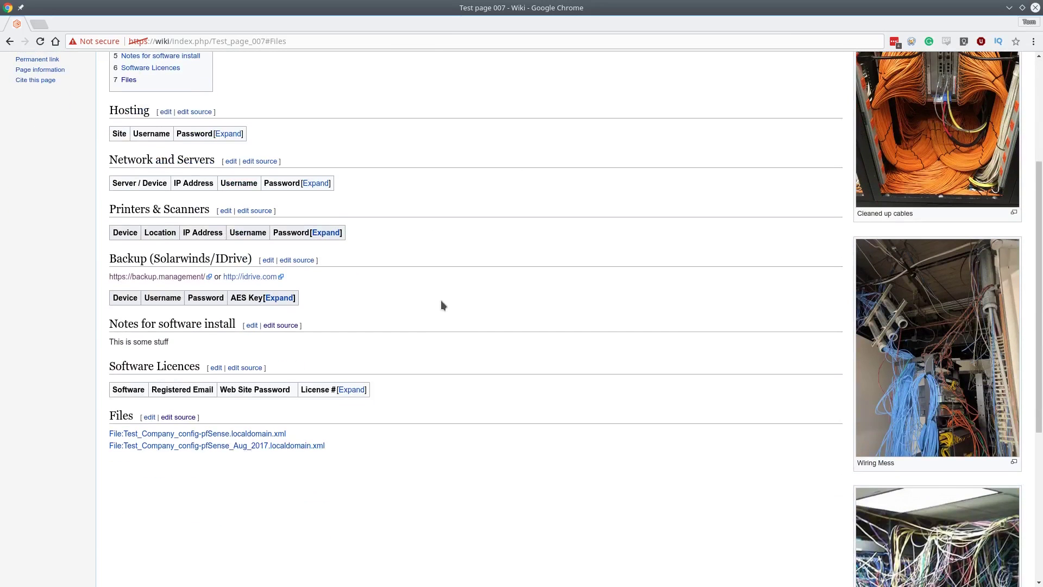
{"action": "scroll", "coordinate": [441, 300], "scroll_direction": "up", "scroll_amount": 4}
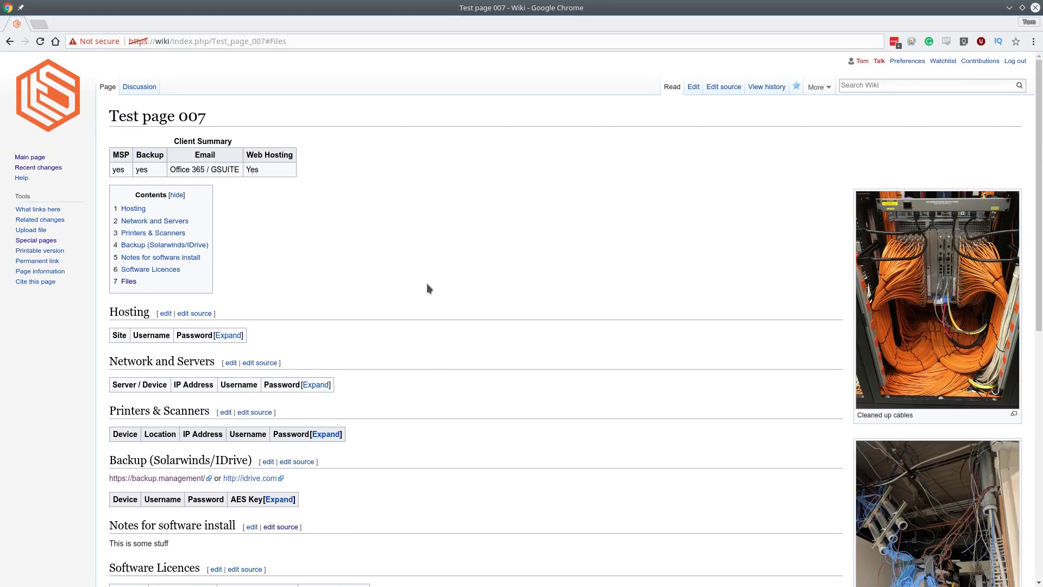
{"action": "scroll", "coordinate": [428, 304], "scroll_direction": "down", "scroll_amount": 7}
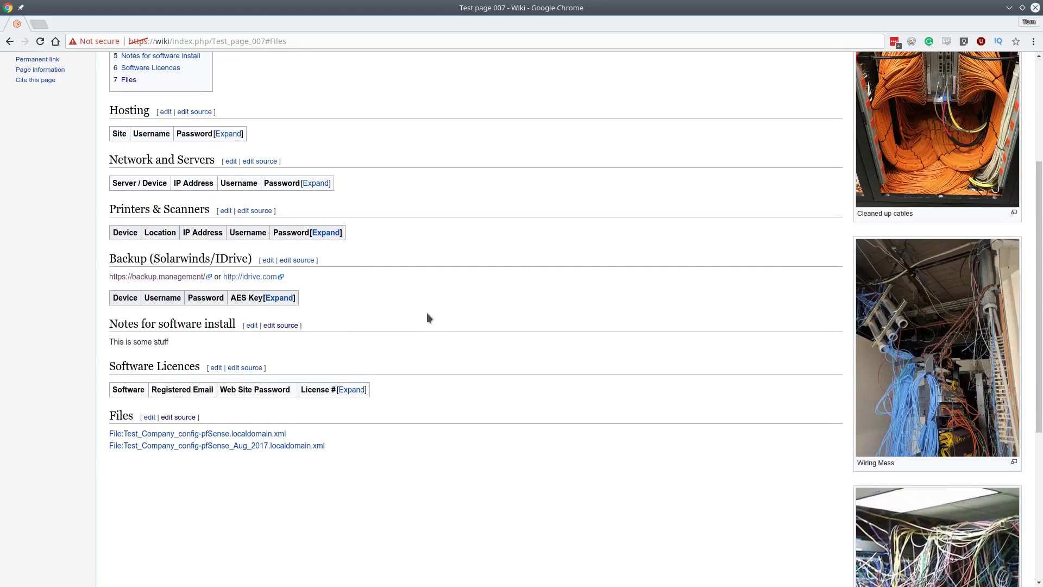
{"action": "scroll", "coordinate": [429, 318], "scroll_direction": "up", "scroll_amount": 6}
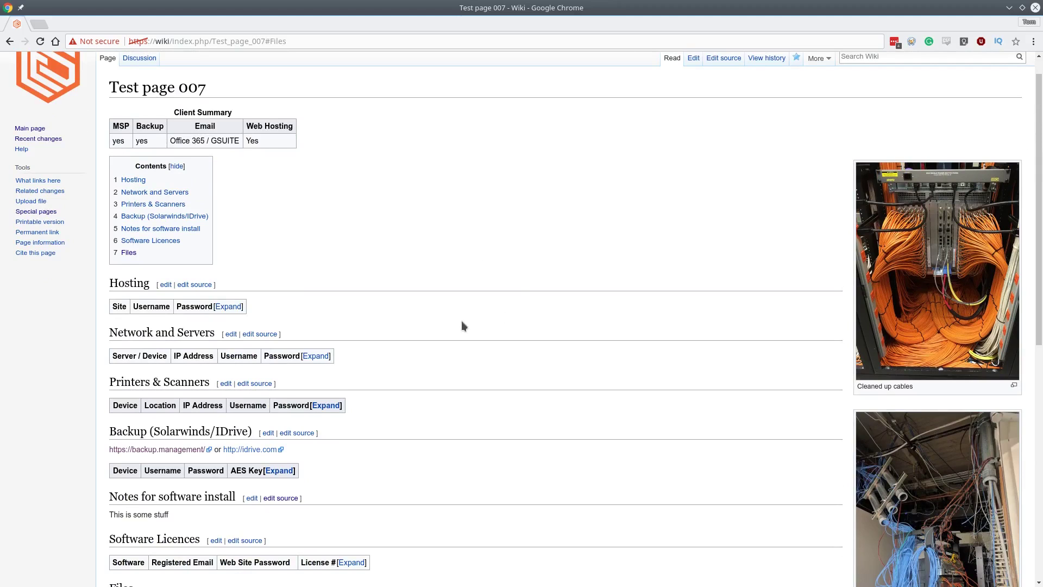
{"action": "scroll", "coordinate": [461, 348], "scroll_direction": "down", "scroll_amount": 4}
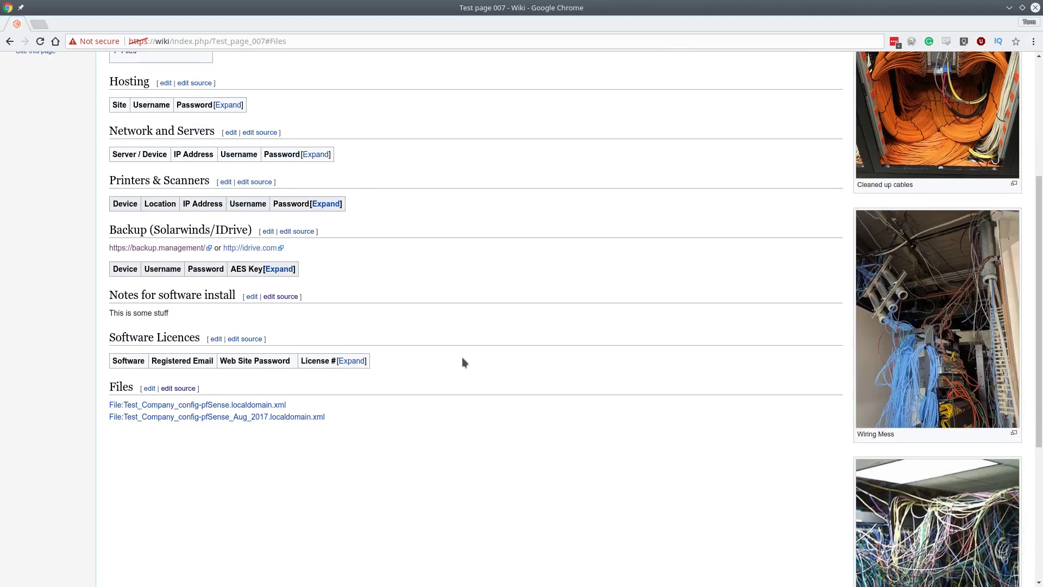
{"action": "scroll", "coordinate": [464, 363], "scroll_direction": "up", "scroll_amount": 5}
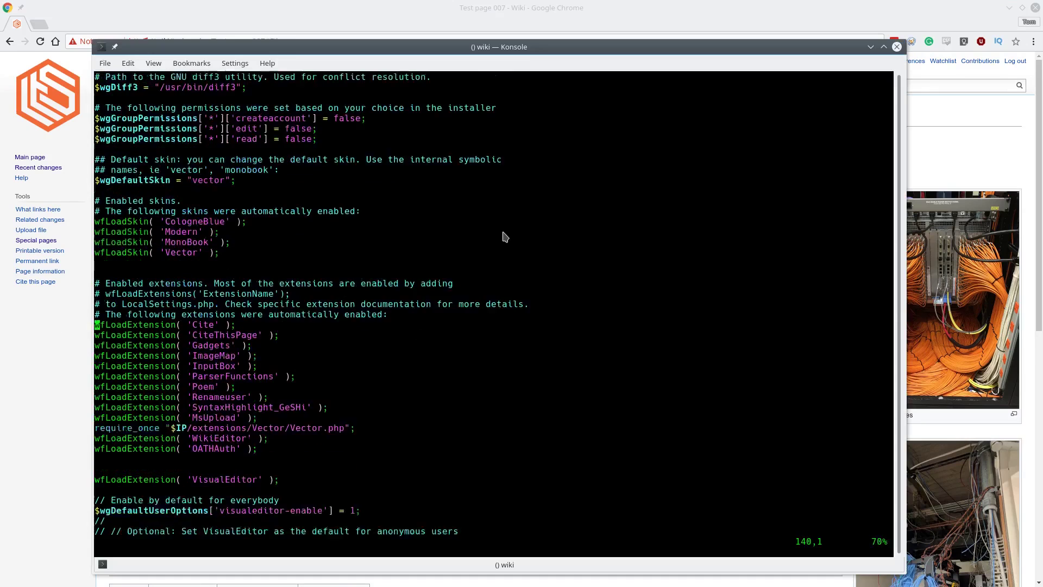
{"action": "scroll", "coordinate": [505, 238], "scroll_direction": "down", "scroll_amount": 5}
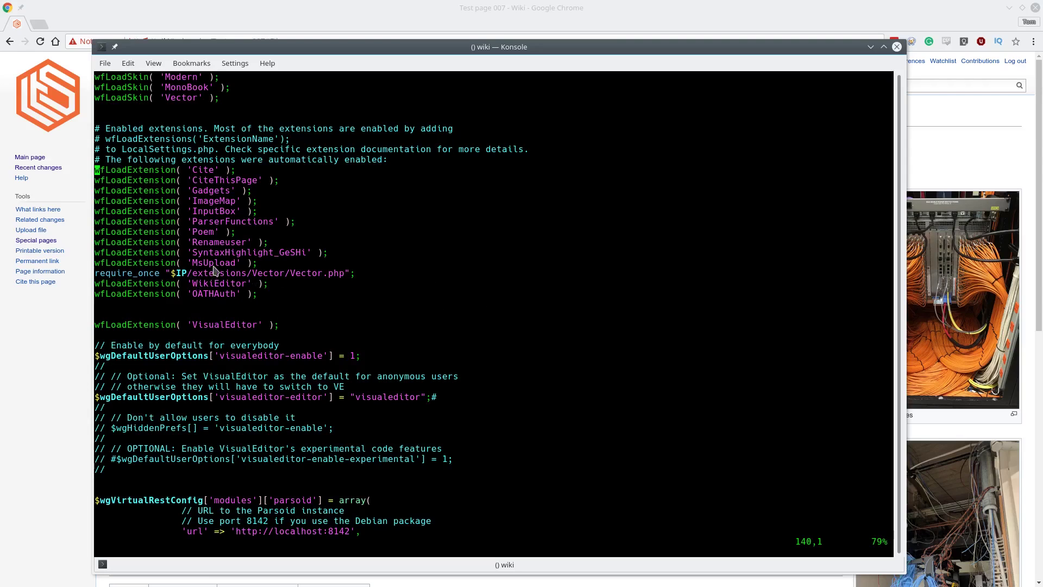
{"action": "scroll", "coordinate": [358, 308], "scroll_direction": "down", "scroll_amount": 1}
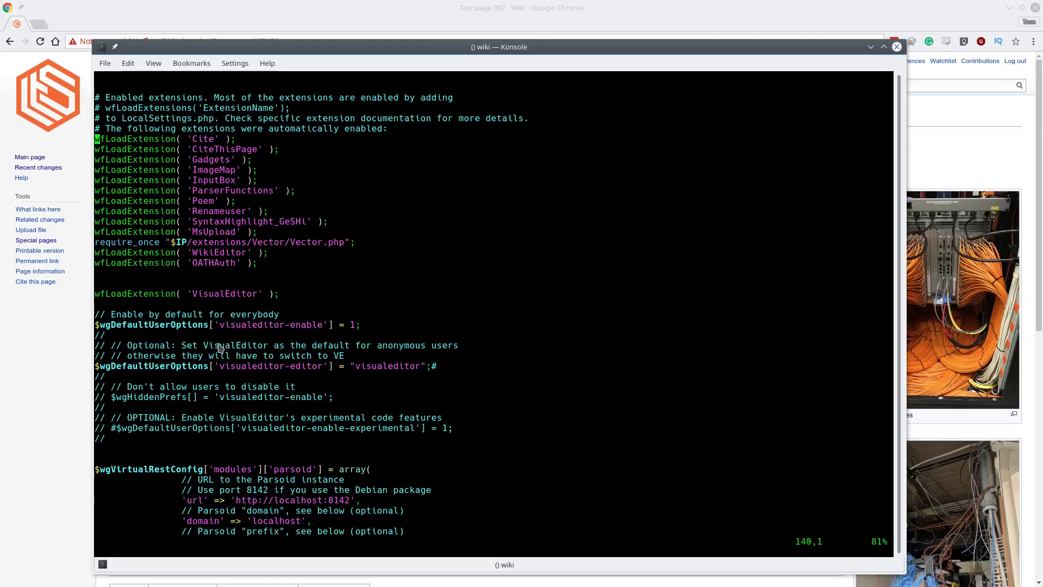
{"action": "scroll", "coordinate": [305, 331], "scroll_direction": "down", "scroll_amount": 5}
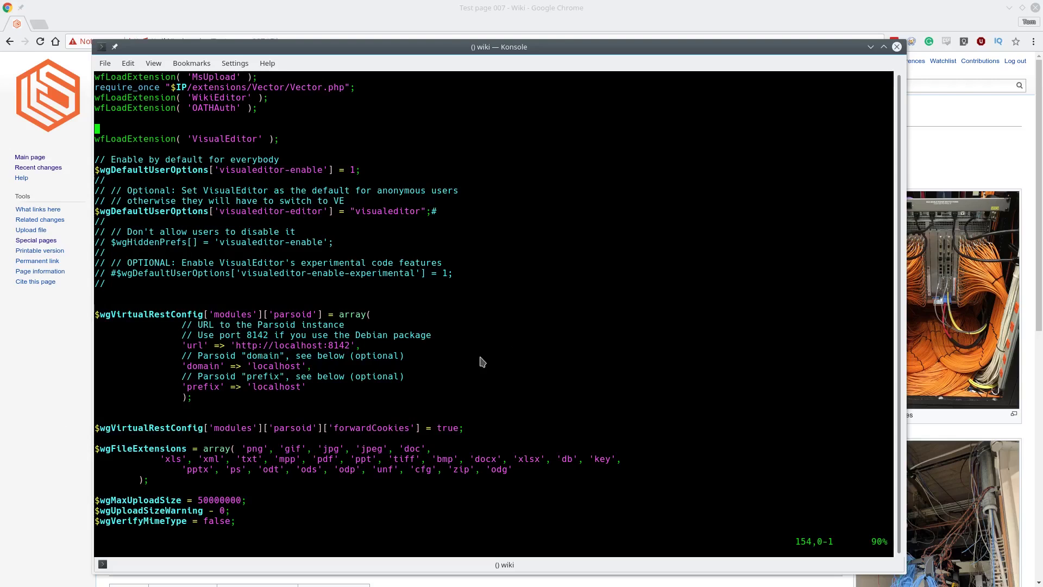
{"action": "key", "text": "Down"}
{"action": "key", "text": "Down"}
{"action": "key", "text": "Down"}
{"action": "key", "text": "Down"}
{"action": "key", "text": "Down"}
{"action": "key", "text": "Down"}
{"action": "key", "text": "Down"}
{"action": "key", "text": "Down"}
{"action": "key", "text": "Down"}
{"action": "key", "text": "Down"}
{"action": "key", "text": "Down"}
{"action": "key", "text": "Down"}
{"action": "key", "text": "Down"}
{"action": "key", "text": "Down"}
{"action": "key", "text": "Down"}
{"action": "key", "text": "Down"}
{"action": "key", "text": "Down"}
{"action": "key", "text": "Down"}
{"action": "key", "text": "Down"}
{"action": "key", "text": "Down"}
{"action": "key", "text": "Down"}
{"action": "key", "text": "Down"}
{"action": "key", "text": "Up"}
{"action": "key", "text": "Up"}
{"action": "key", "text": "Up"}
{"action": "key", "text": "Up"}
{"action": "key", "text": "Up"}
{"action": "key", "text": "Up"}
{"action": "key", "text": "Up"}
{"action": "key", "text": "Up"}
{"action": "key", "text": "Up"}
{"action": "key", "text": "Up"}
{"action": "key", "text": "Up"}
{"action": "key", "text": "Up"}
{"action": "key", "text": "Down"}
{"action": "key", "text": "Down"}
{"action": "key", "text": "Down"}
{"action": "key", "text": "Down"}
{"action": "key", "text": "Down"}
{"action": "key", "text": "Down"}
{"action": "key", "text": "Down"}
{"action": "key", "text": "Down"}
{"action": "key", "text": "Down"}
{"action": "key", "text": "Down"}
{"action": "key", "text": "Down"}
{"action": "key", "text": "Down"}
{"action": "key", "text": "Right"}
{"action": "key", "text": "Right"}
{"action": "key", "text": "Right"}
{"action": "key", "text": "Right"}
{"action": "key", "text": "Right"}
{"action": "key", "text": "Right"}
{"action": "key", "text": "Right"}
{"action": "key", "text": "Right"}
{"action": "key", "text": "Right"}
{"action": "key", "text": "Right"}
{"action": "key", "text": "Right"}
{"action": "key", "text": "Right"}
{"action": "key", "text": "Right"}
{"action": "key", "text": "Right"}
{"action": "key", "text": "Right"}
{"action": "key", "text": "Right"}
{"action": "key", "text": "Right"}
{"action": "key", "text": "Right"}
{"action": "key", "text": "Right"}
{"action": "key", "text": "Right"}
{"action": "key", "text": "Right"}
{"action": "key", "text": "Up"}
{"action": "key", "text": "Up"}
{"action": "key", "text": "Up"}
{"action": "key", "text": "Up"}
{"action": "key", "text": "Up"}
{"action": "key", "text": "Up"}
{"action": "key", "text": "Up"}
{"action": "key", "text": "Up"}
{"action": "key", "text": "Right"}
{"action": "key", "text": "Right"}
{"action": "key", "text": "Right"}
{"action": "key", "text": "Right"}
{"action": "key", "text": "Right"}
{"action": "key", "text": "Right"}
{"action": "key", "text": "Right"}
{"action": "key", "text": "Right"}
{"action": "key", "text": "Right"}
{"action": "key", "text": "Right"}
{"action": "key", "text": "Right"}
{"action": "key", "text": "Right"}
{"action": "key", "text": "Right"}
{"action": "key", "text": "Right"}
{"action": "key", "text": "Right"}
{"action": "key", "text": "Right"}
{"action": "key", "text": "Right"}
{"action": "key", "text": "Right"}
{"action": "key", "text": "Right"}
{"action": "key", "text": "Right"}
{"action": "key", "text": "Right"}
{"action": "key", "text": "Down"}
{"action": "key", "text": "Down"}
{"action": "key", "text": "Down"}
{"action": "key", "text": "Up"}
{"action": "key", "text": "Up"}
{"action": "key", "text": "Up"}
{"action": "key", "text": "Up"}
{"action": "key", "text": "Up"}
{"action": "key", "text": "Down"}
{"action": "key", "text": "Down"}
{"action": "key", "text": "Down"}
{"action": "key", "text": "Down"}
{"action": "key", "text": "Down"}
{"action": "key", "text": "Down"}
{"action": "key", "text": "Down"}
{"action": "key", "text": "Down"}
{"action": "key", "text": "Down"}
{"action": "key", "text": "Down"}
{"action": "key", "text": "Down"}
{"action": "key", "text": "Down"}
{"action": "key", "text": "Up"}
{"action": "key", "text": "Up"}
{"action": "key", "text": "Up"}
{"action": "key", "text": "Up"}
{"action": "key", "text": "Up"}
{"action": "key", "text": "Up"}
{"action": "key", "text": "Down"}
{"action": "key", "text": "Down"}
{"action": "key", "text": "Down"}
{"action": "key", "text": "Down"}
{"action": "key", "text": "Down"}
{"action": "key", "text": "Down"}
{"action": "key", "text": "Down"}
{"action": "key", "text": "Down"}
{"action": "key", "text": "Down"}
{"action": "key", "text": "Down"}
{"action": "key", "text": "Up"}
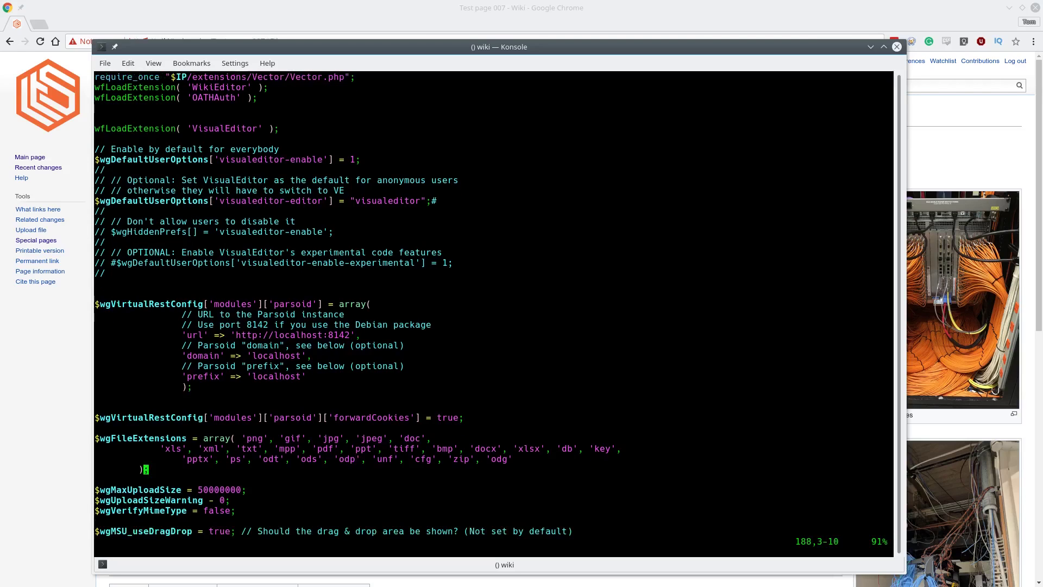
Review the MsUpload settings lines, including the mime type setting, in the config file.
{"action": "key", "text": "Up"}
{"action": "key", "text": "Down"}
{"action": "key", "text": "Down"}
{"action": "key", "text": "Down"}
{"action": "key", "text": "Down"}
{"action": "key", "text": "Down"}
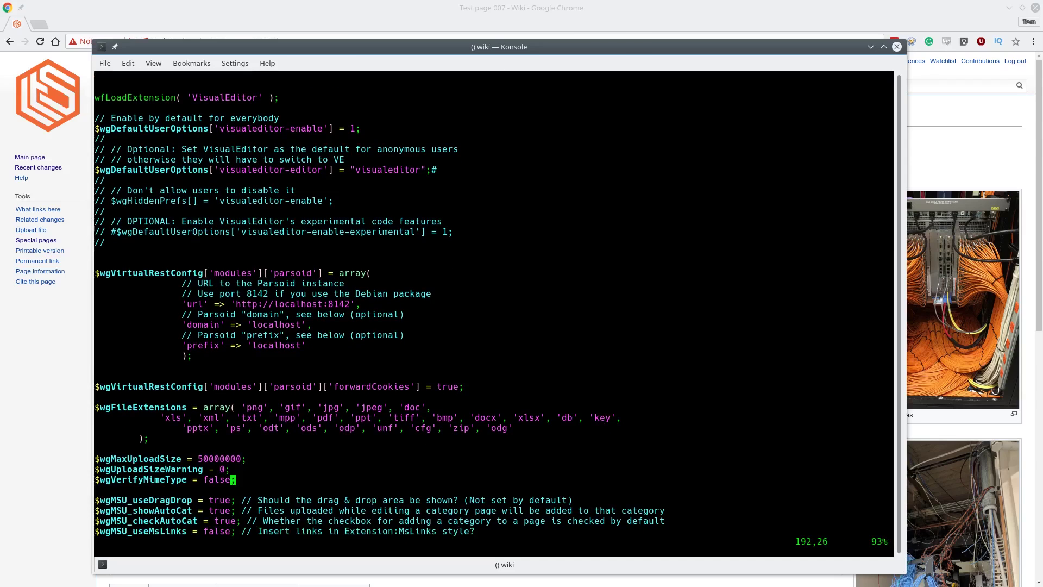
{"action": "key", "text": "Up"}
{"action": "key", "text": "Up"}
{"action": "key", "text": "Up"}
{"action": "key", "text": "Down"}
{"action": "key", "text": "Down"}
{"action": "key", "text": "Down"}
{"action": "key", "text": "Down"}
{"action": "key", "text": "Down"}
{"action": "key", "text": "Down"}
{"action": "key", "text": "Down"}
{"action": "key", "text": "Down"}
{"action": "key", "text": "Down"}
{"action": "key", "text": "Down"}
{"action": "key", "text": "Down"}
{"action": "key", "text": "Down"}
{"action": "key", "text": "Down"}
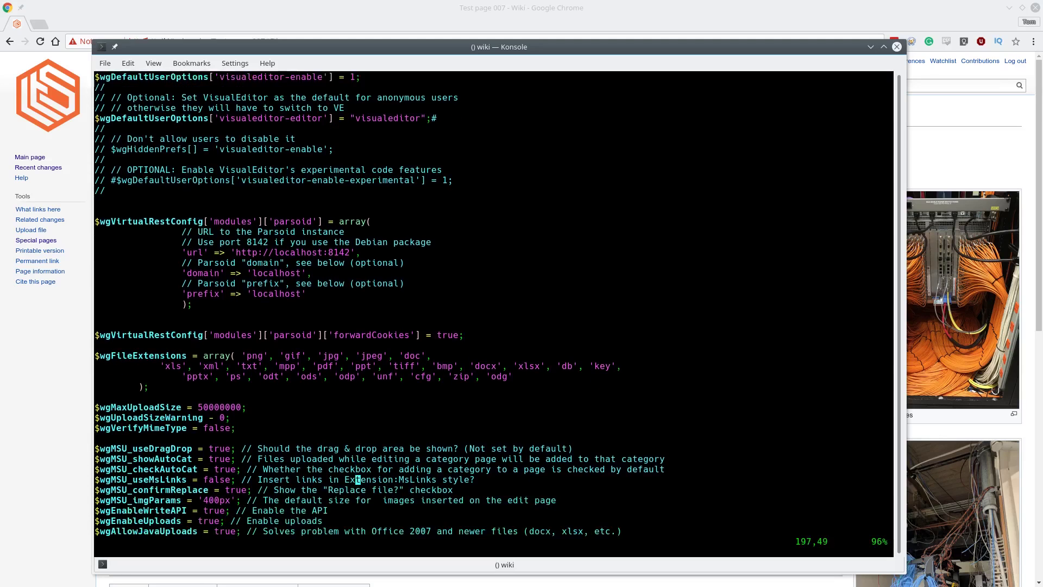
{"action": "key", "text": "Down"}
{"action": "key", "text": "Down"}
{"action": "key", "text": "Down"}
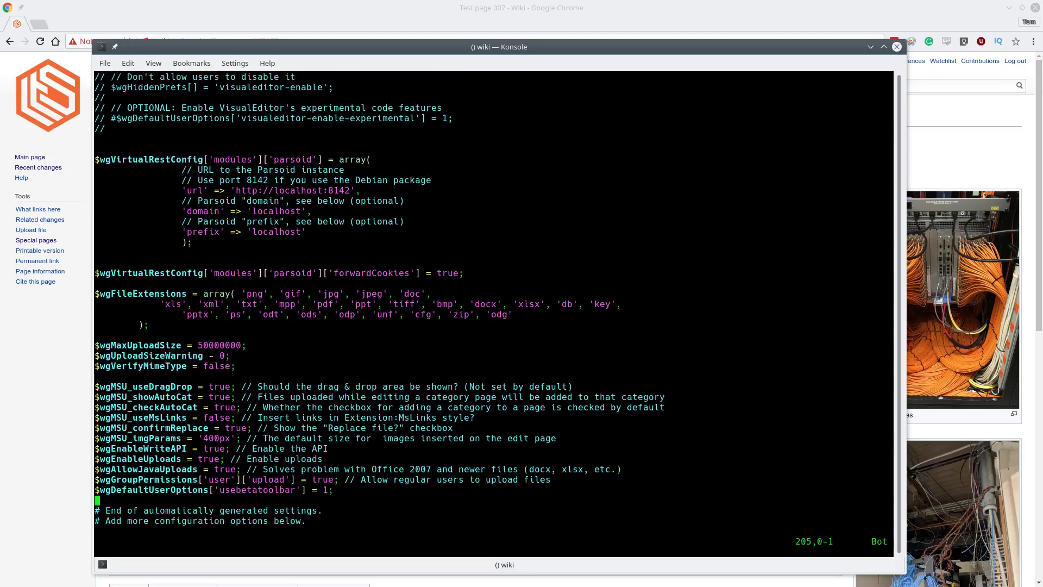
{"action": "key", "text": "Up"}
{"action": "key", "text": "Up"}
{"action": "key", "text": "Up"}
{"action": "key", "text": "Up"}
{"action": "key", "text": "Up"}
{"action": "key", "text": "Up"}
{"action": "key", "text": "Up"}
{"action": "key", "text": "Up"}
{"action": "key", "text": "Up"}
{"action": "key", "text": "Up"}
{"action": "key", "text": "Up"}
{"action": "key", "text": "Up"}
{"action": "key", "text": "Up"}
{"action": "key", "text": "Up"}
{"action": "key", "text": "Up"}
{"action": "key", "text": "Up"}
{"action": "key", "text": "Up"}
{"action": "key", "text": "Up"}
{"action": "key", "text": "Up"}
{"action": "key", "text": "Up"}
{"action": "key", "text": "Up"}
{"action": "key", "text": "Up"}
{"action": "key", "text": "Up"}
{"action": "key", "text": "Up"}
{"action": "key", "text": "Up"}
{"action": "key", "text": "Up"}
Quit vim with :q without saving, and close the Konsole terminal.
{"action": "type", "text": ":wq"}
{"action": "key", "text": "BackSpace"}
{"action": "key", "text": "BackSpace"}
{"action": "type", "text": "q"}
{"action": "key", "text": "Return"}
{"action": "key", "text": "ctrl+d"}
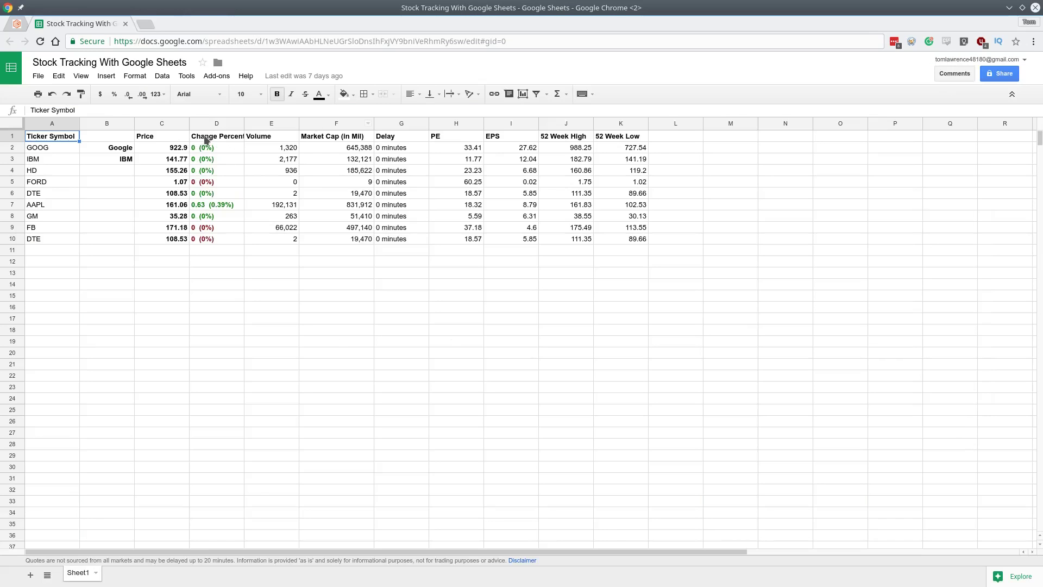
Copy the stock table A1:K10 from Google Sheets and switch back to the wiki page.
{"action": "left_click_drag", "start_coordinate": [64, 139], "coordinate": [619, 243]}
{"action": "right_click", "coordinate": [217, 211]}
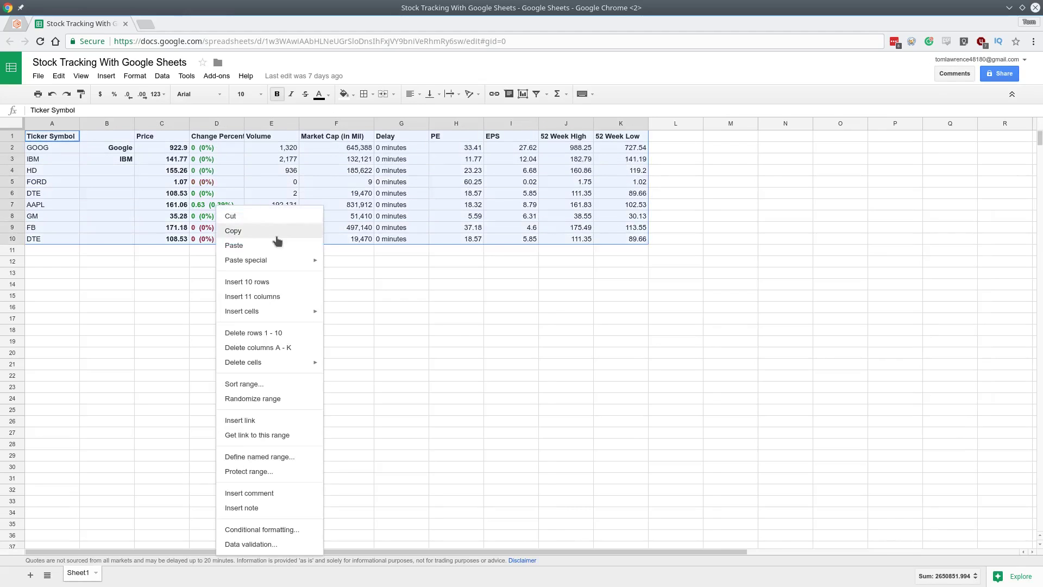
{"action": "left_click", "coordinate": [277, 232]}
{"action": "left_click", "coordinate": [19, 25]}
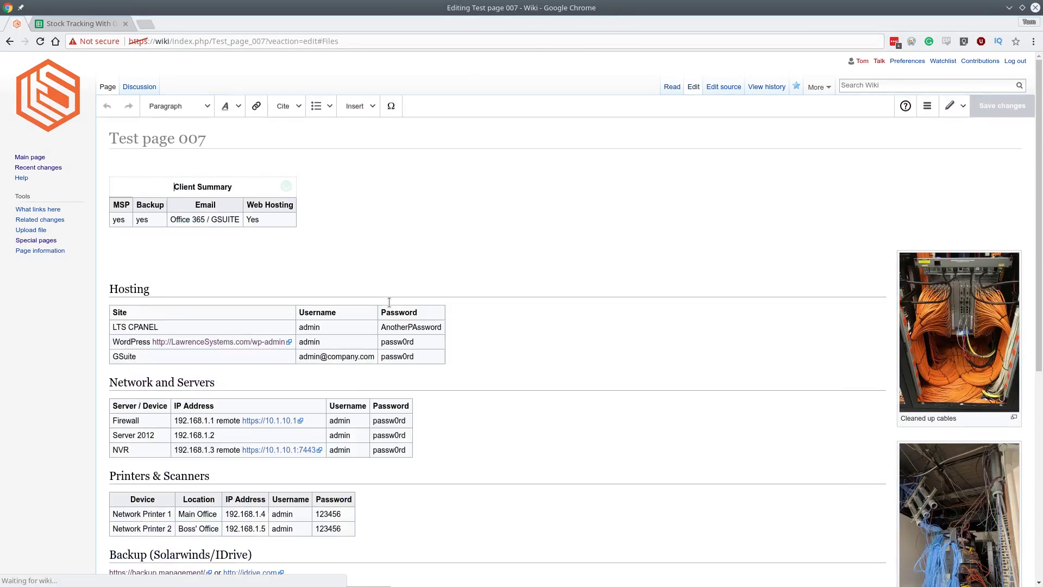
Paste the stock quote table on a new line below Client Summary and start saving.
{"action": "left_click", "coordinate": [353, 240]}
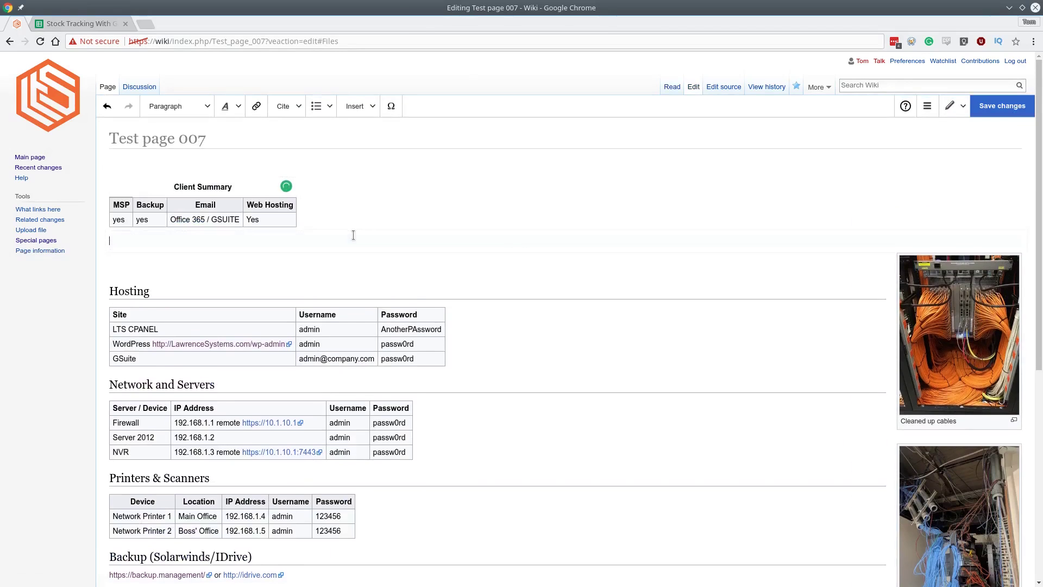
{"action": "key", "text": "ctrl+v"}
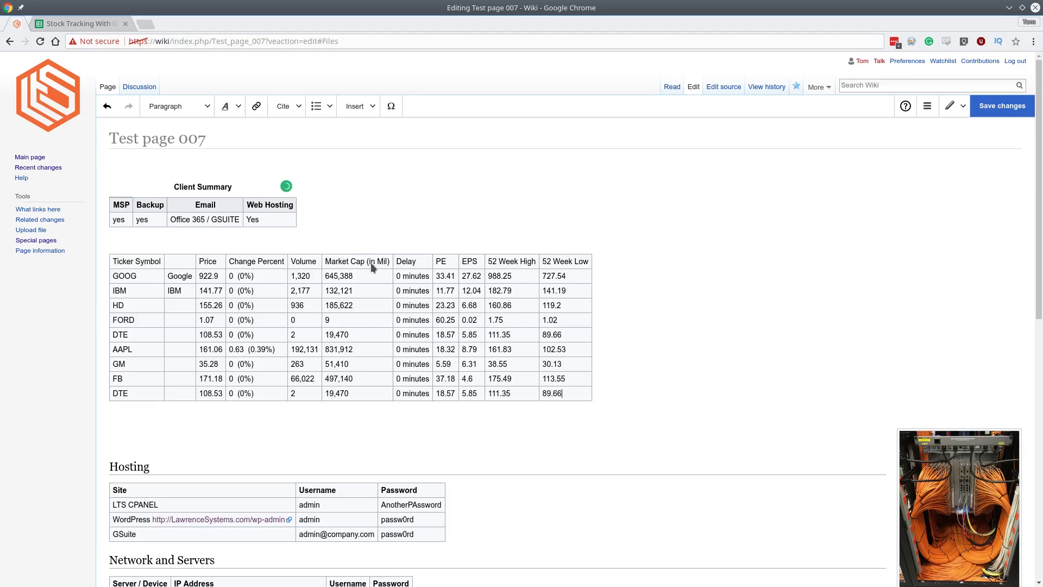
{"action": "left_click", "coordinate": [371, 305]}
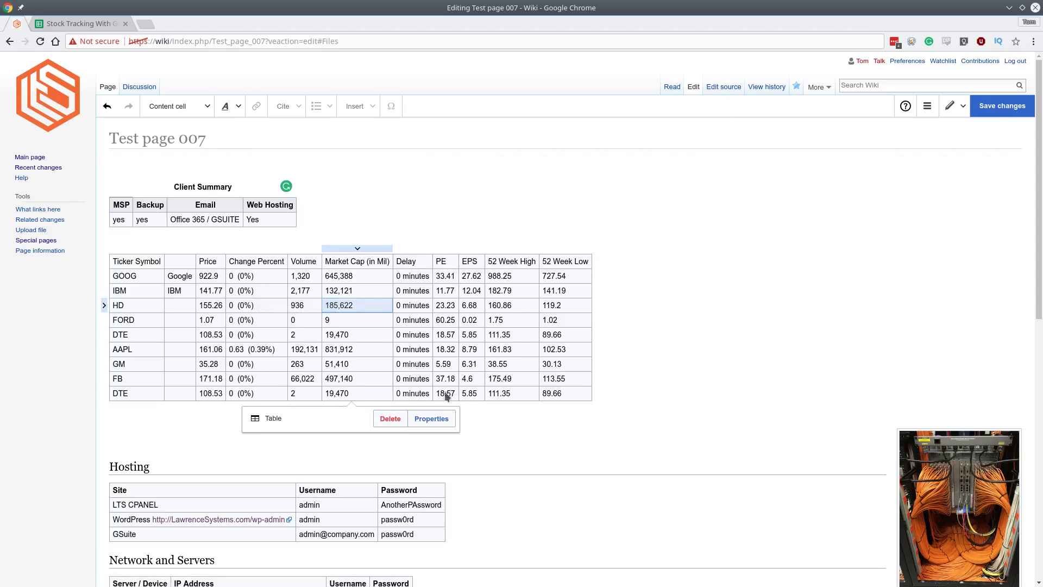
{"action": "left_click", "coordinate": [998, 112]}
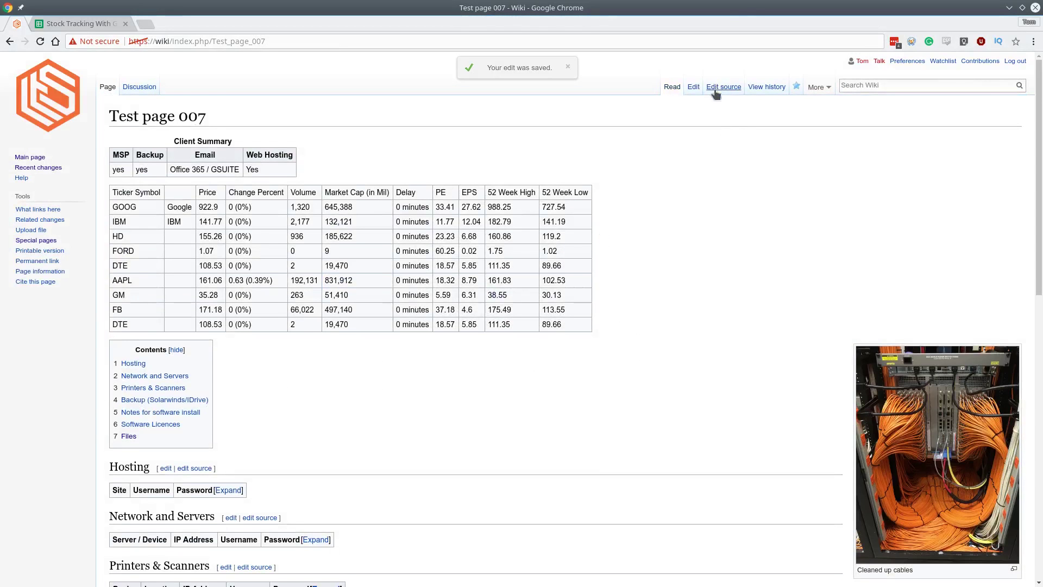
{"action": "left_click", "coordinate": [718, 88]}
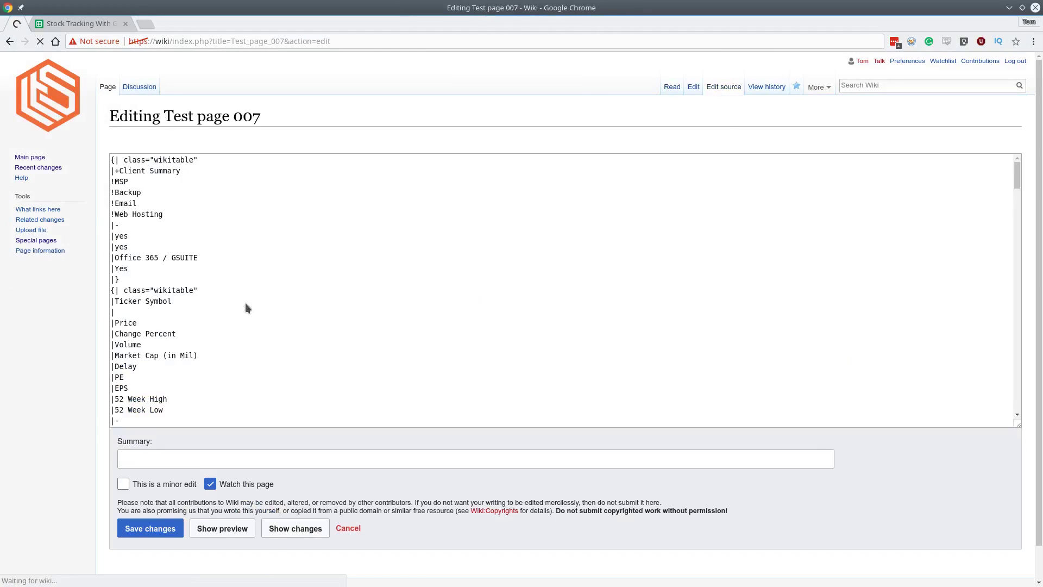
{"action": "left_click", "coordinate": [289, 318]}
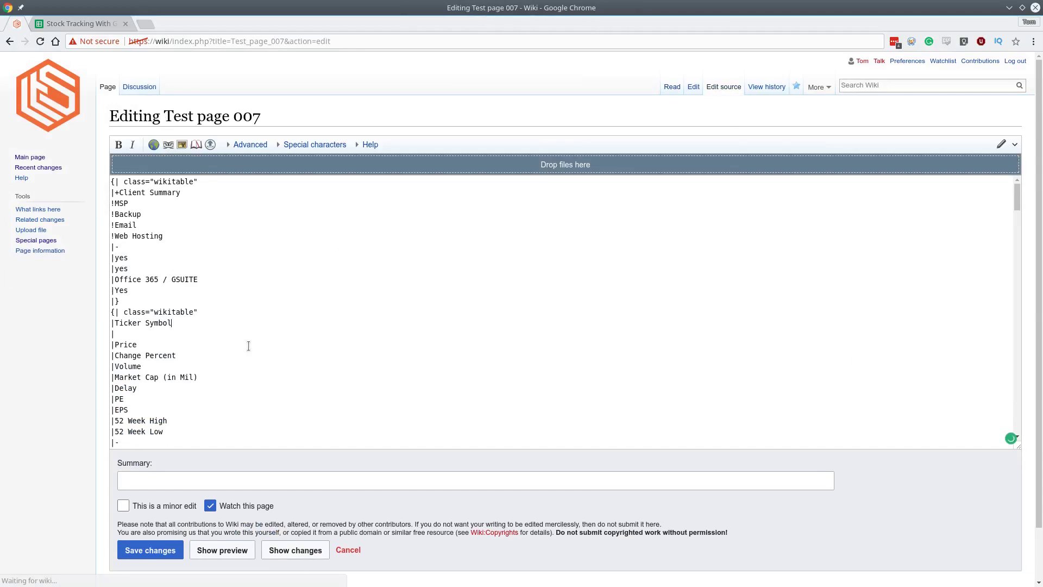
{"action": "scroll", "coordinate": [240, 344], "scroll_direction": "down", "scroll_amount": 2}
{"action": "scroll", "coordinate": [240, 344], "scroll_direction": "down", "scroll_amount": 5}
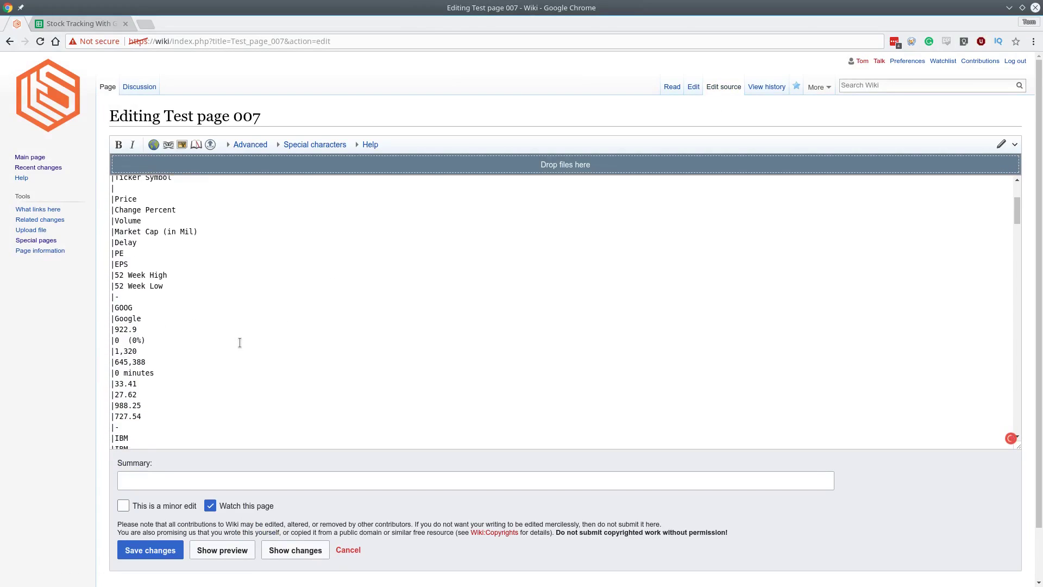
{"action": "scroll", "coordinate": [237, 338], "scroll_direction": "down", "scroll_amount": 5}
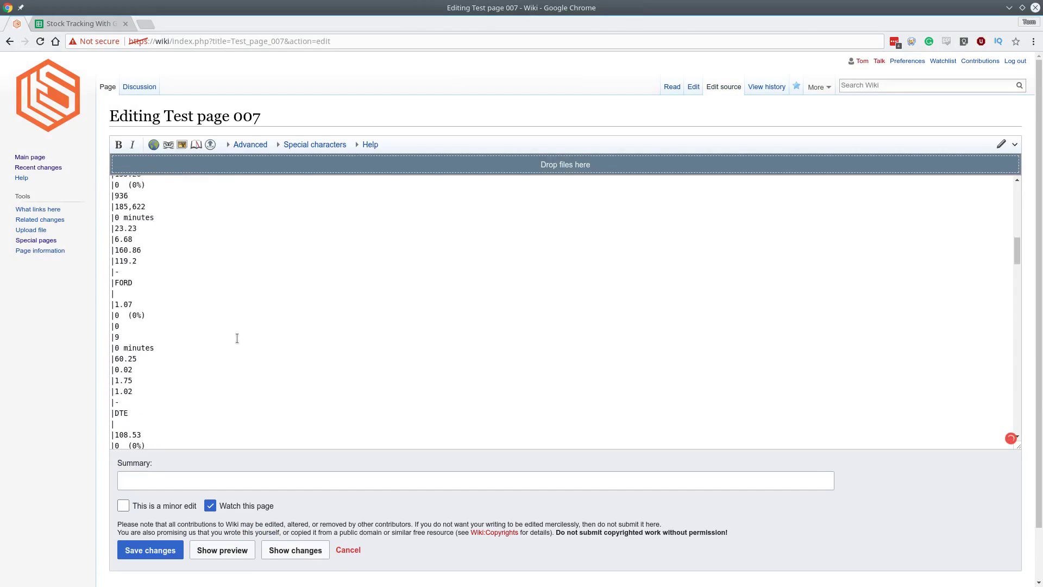
{"action": "scroll", "coordinate": [236, 340], "scroll_direction": "down", "scroll_amount": 8}
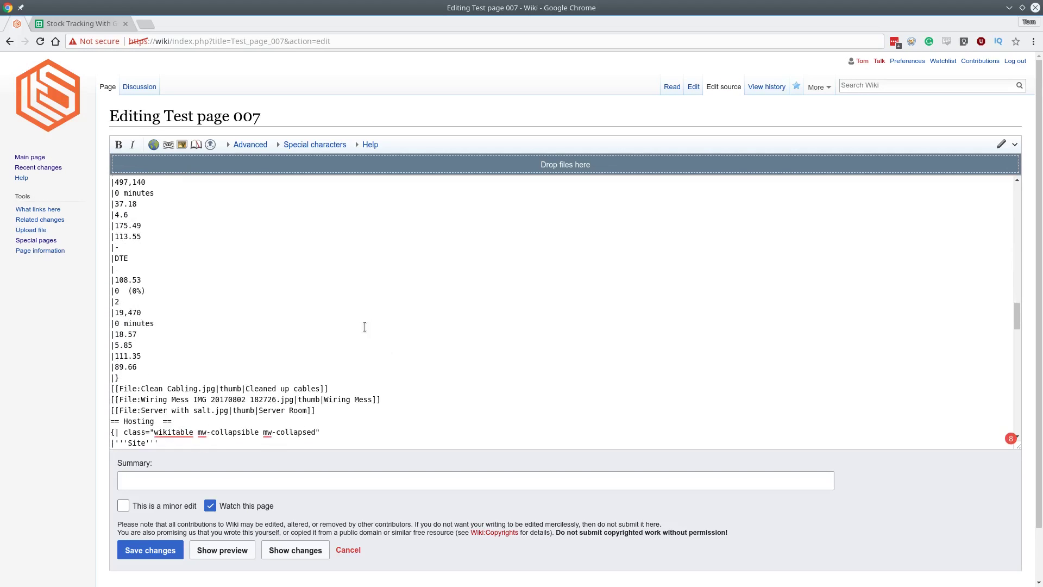
{"action": "scroll", "coordinate": [364, 326], "scroll_direction": "down", "scroll_amount": 2}
{"action": "scroll", "coordinate": [340, 314], "scroll_direction": "up", "scroll_amount": 3}
{"action": "left_click", "coordinate": [672, 87]}
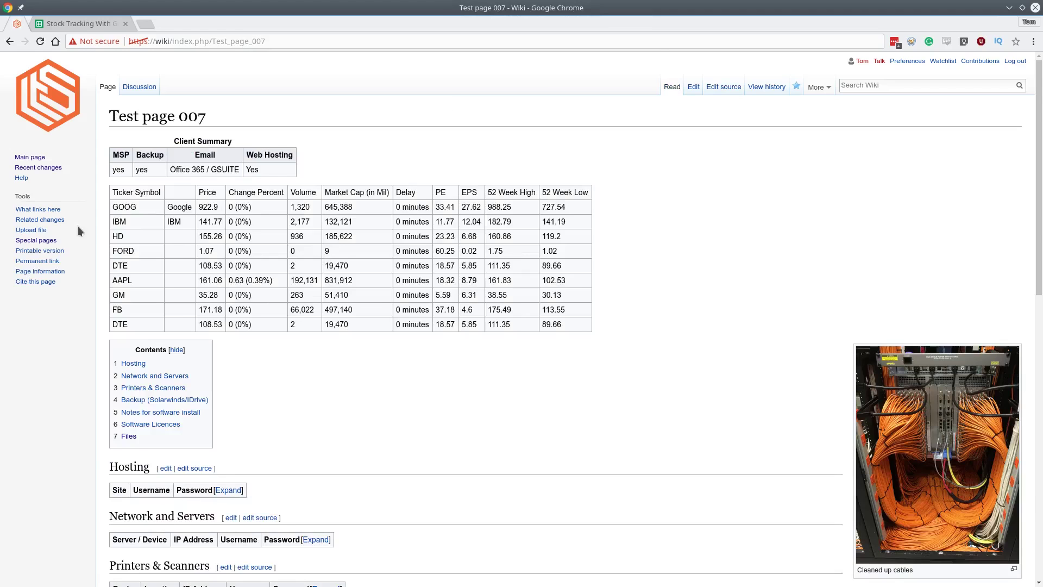
Scroll Test page 007 down and back up.
{"action": "scroll", "coordinate": [275, 306], "scroll_direction": "down", "scroll_amount": 1}
{"action": "scroll", "coordinate": [276, 305], "scroll_direction": "up", "scroll_amount": 1}
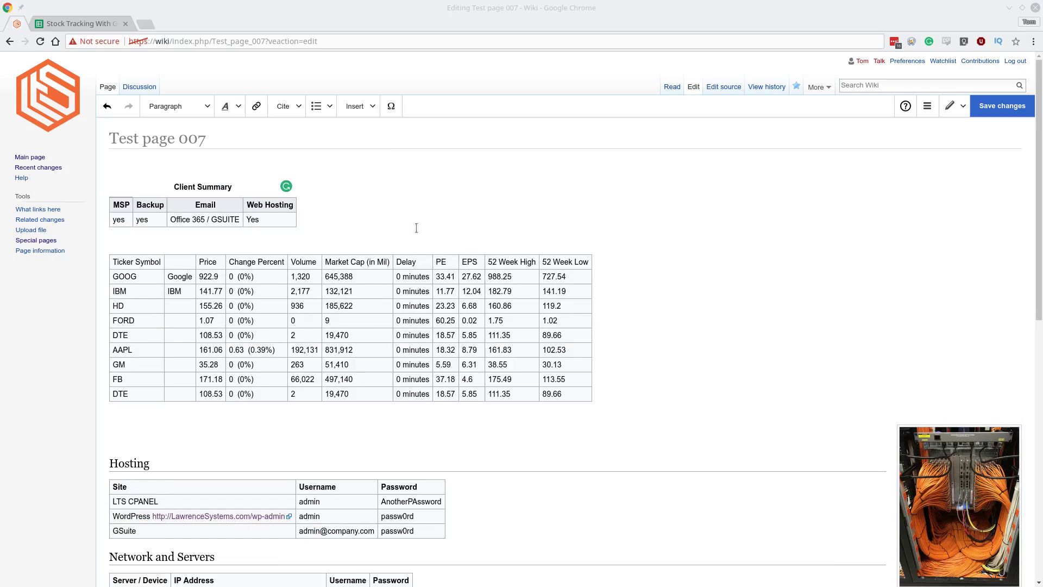
Paste the ScreenConnect URL between the two tables, save, and open the link in a background tab.
{"action": "left_click", "coordinate": [361, 239]}
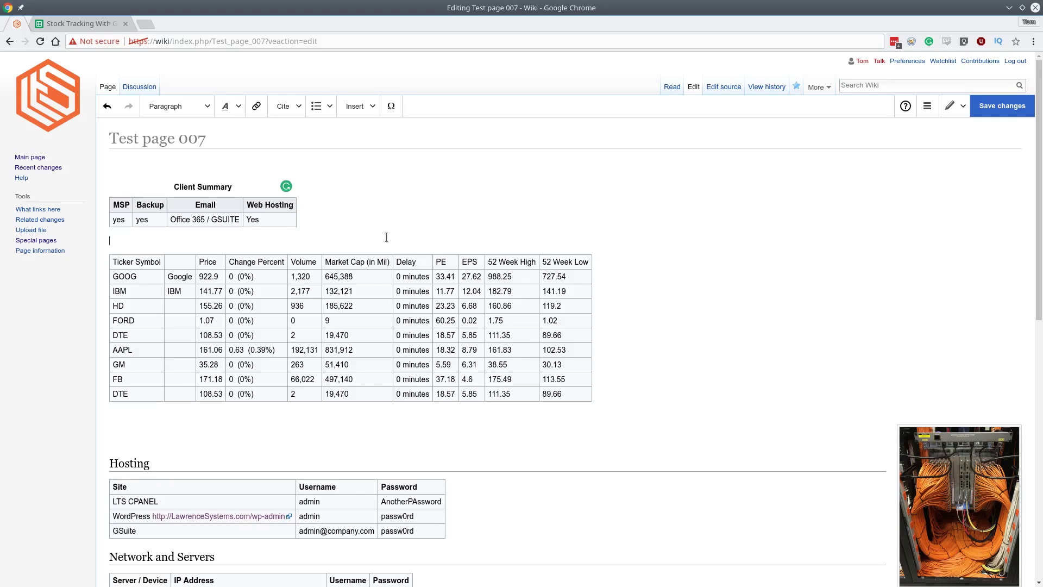
{"action": "key", "text": "ctrl+v"}
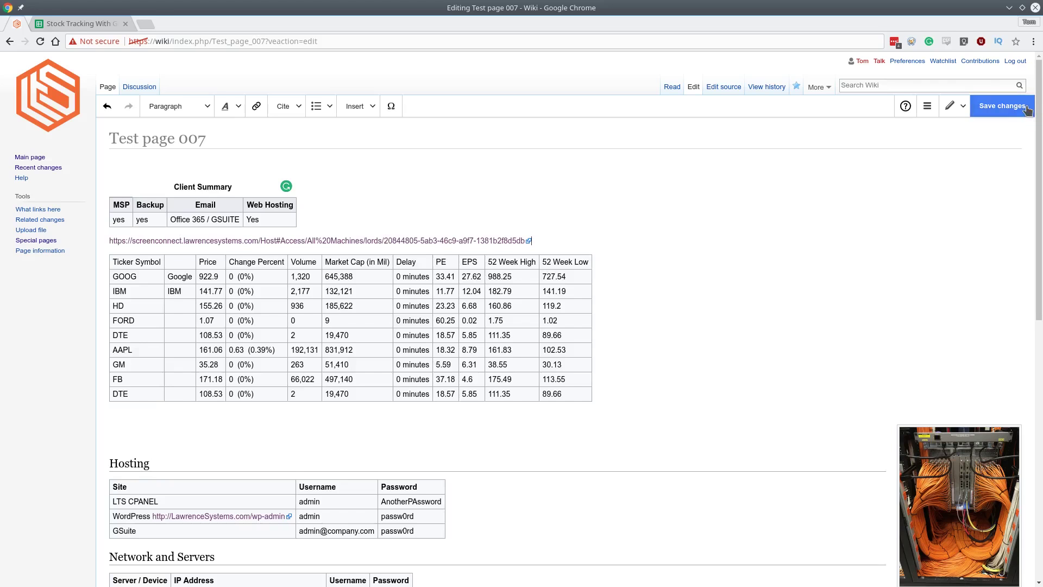
{"action": "left_click", "coordinate": [1026, 108]}
{"action": "left_click", "coordinate": [640, 247]}
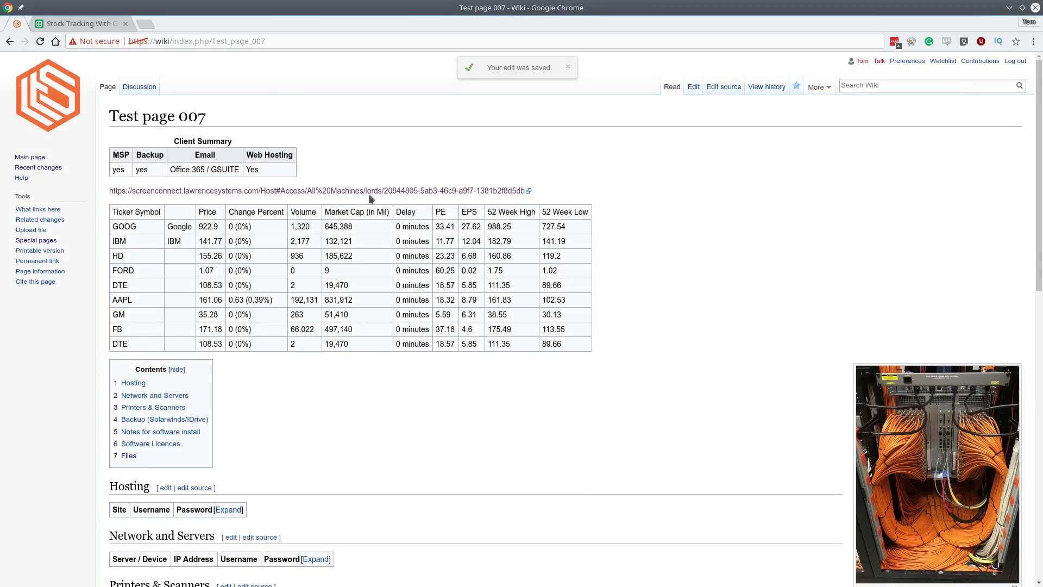
{"action": "middle_click", "coordinate": [270, 191]}
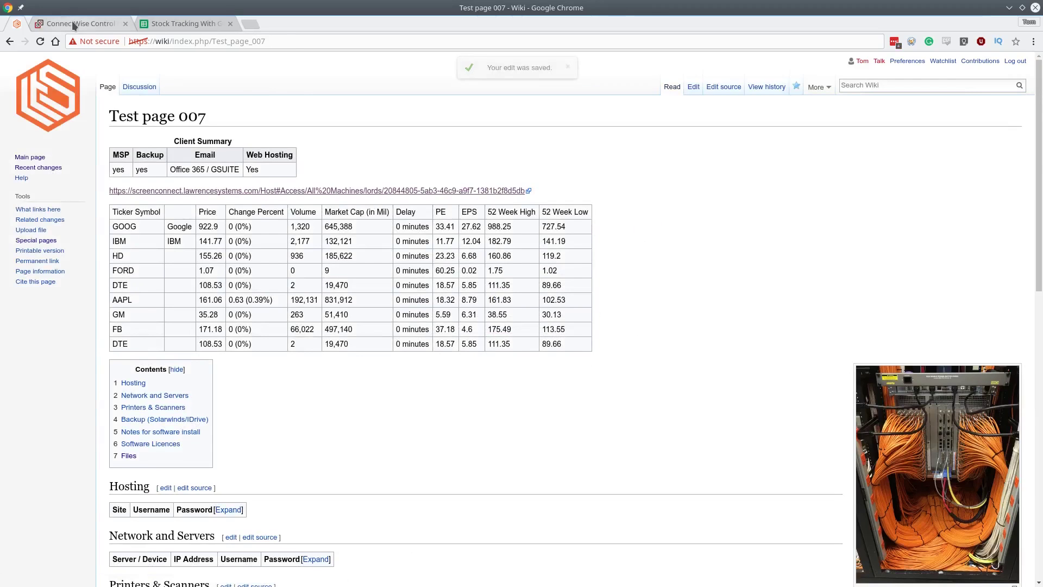
{"action": "left_click", "coordinate": [75, 24]}
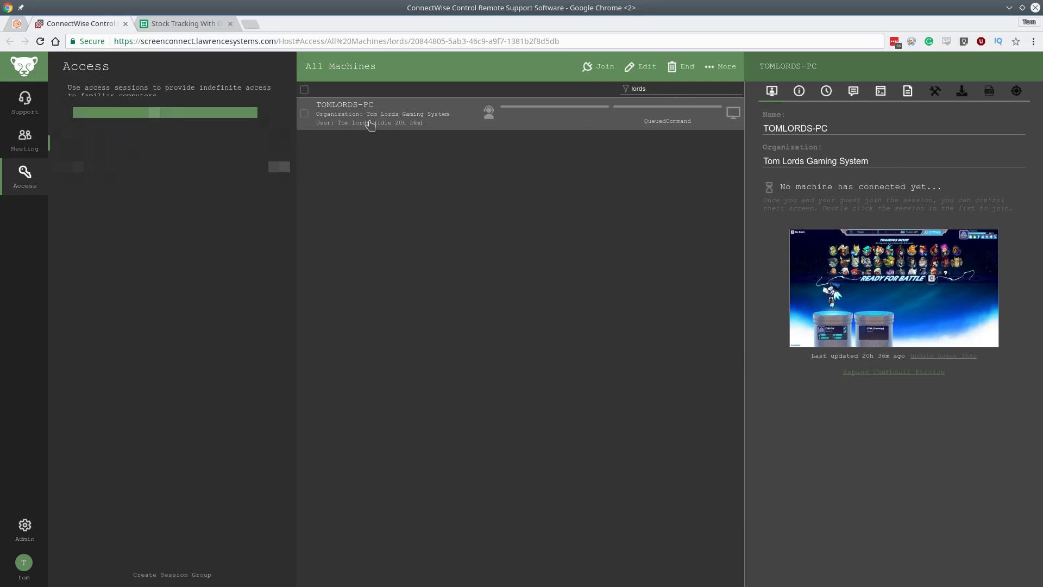
{"action": "left_click", "coordinate": [17, 25]}
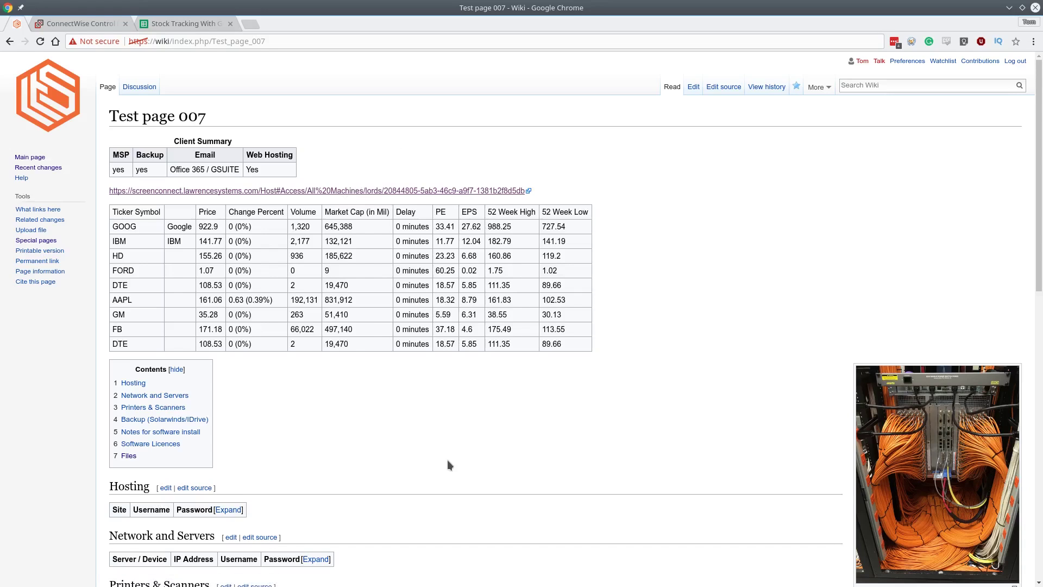
{"action": "scroll", "coordinate": [448, 451], "scroll_direction": "down", "scroll_amount": 1}
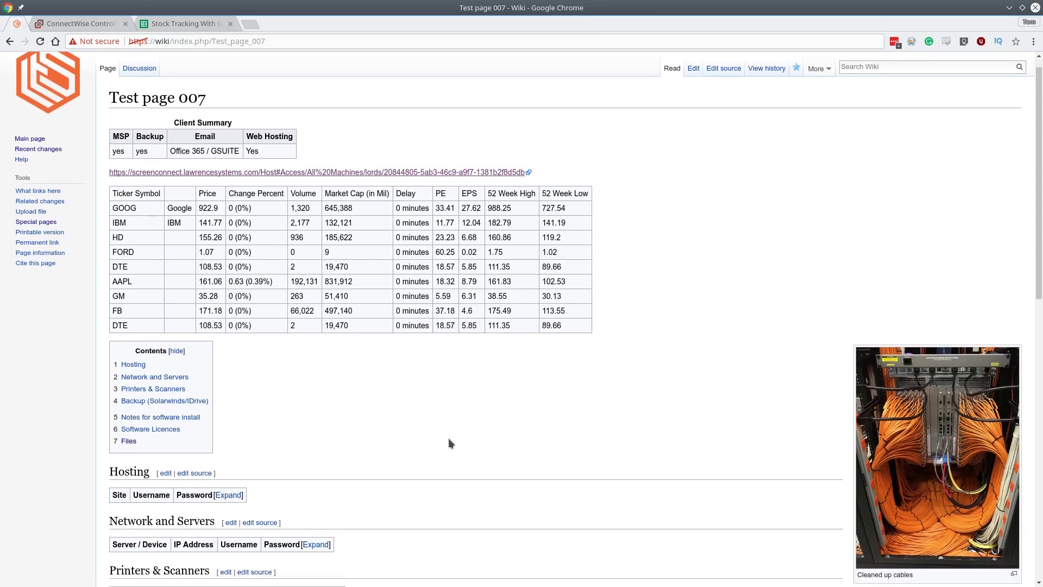
{"action": "left_click", "coordinate": [441, 386]}
{"action": "scroll", "coordinate": [581, 371], "scroll_direction": "down", "scroll_amount": 1}
{"action": "scroll", "coordinate": [561, 377], "scroll_direction": "up", "scroll_amount": 2}
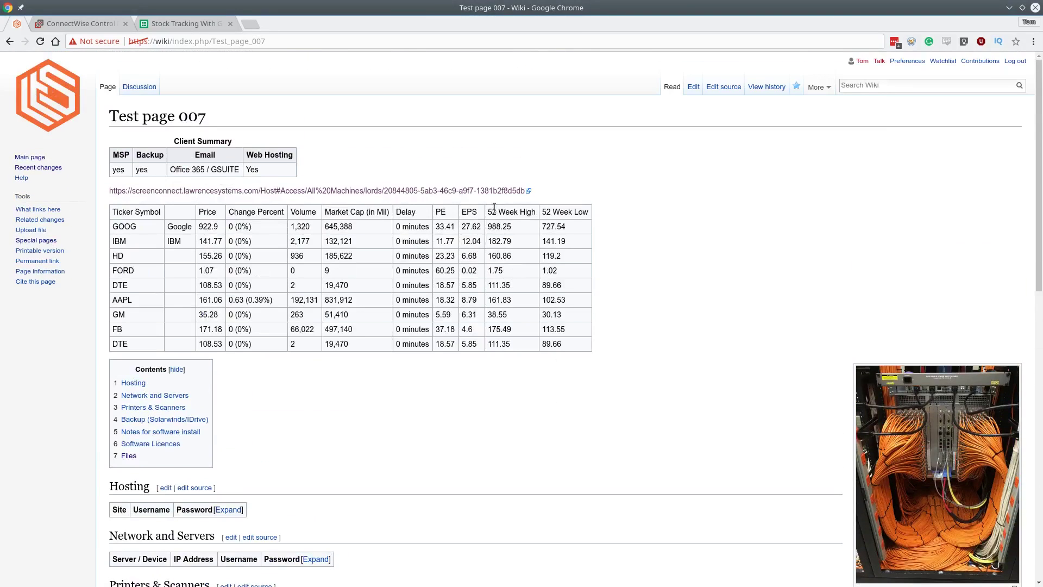
{"action": "scroll", "coordinate": [311, 382], "scroll_direction": "down", "scroll_amount": 5}
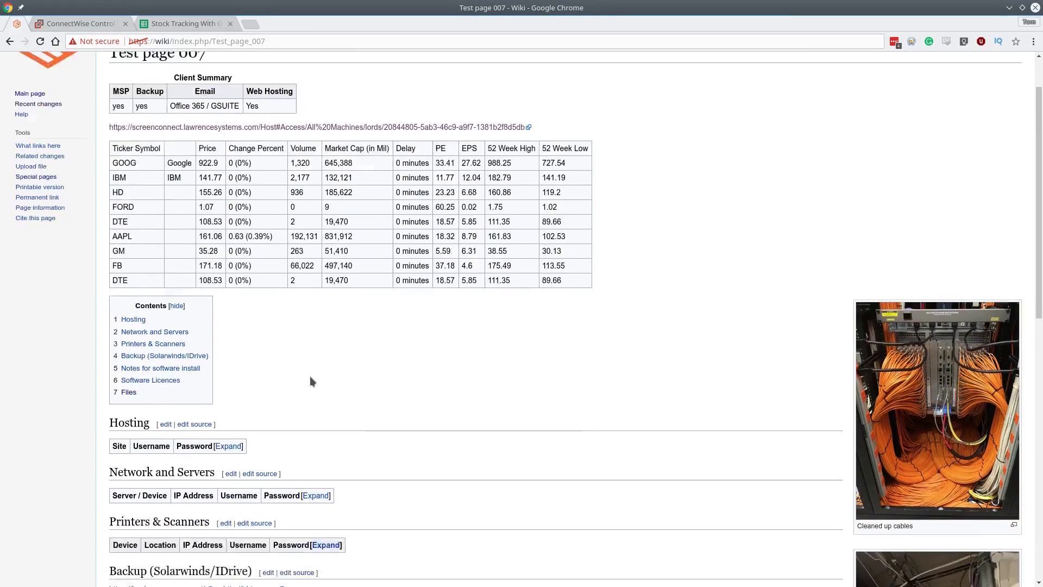
{"action": "scroll", "coordinate": [311, 380], "scroll_direction": "up", "scroll_amount": 5}
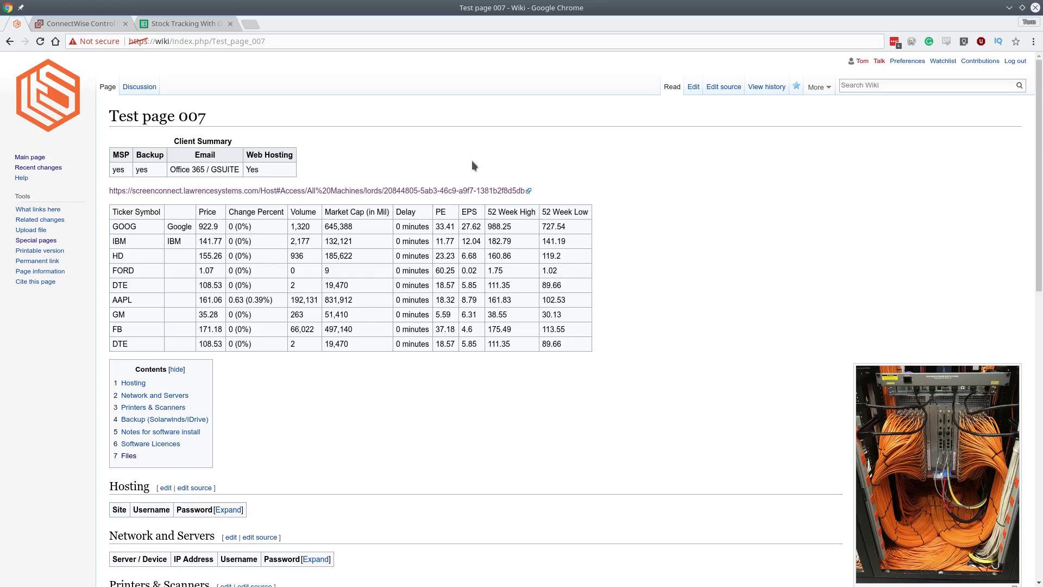
{"action": "scroll", "coordinate": [450, 171], "scroll_direction": "down", "scroll_amount": 1}
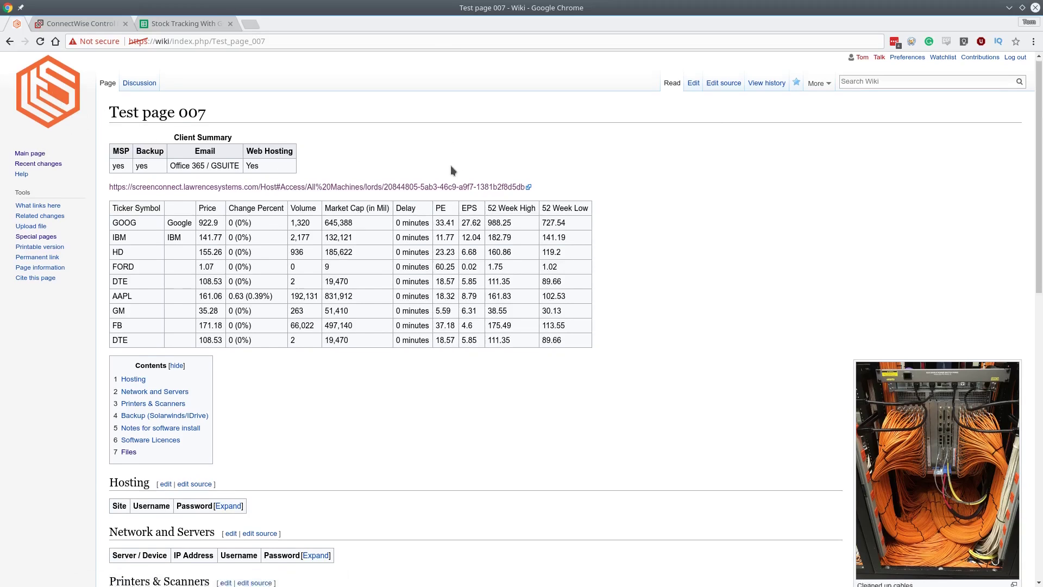
{"action": "scroll", "coordinate": [452, 171], "scroll_direction": "up", "scroll_amount": 1}
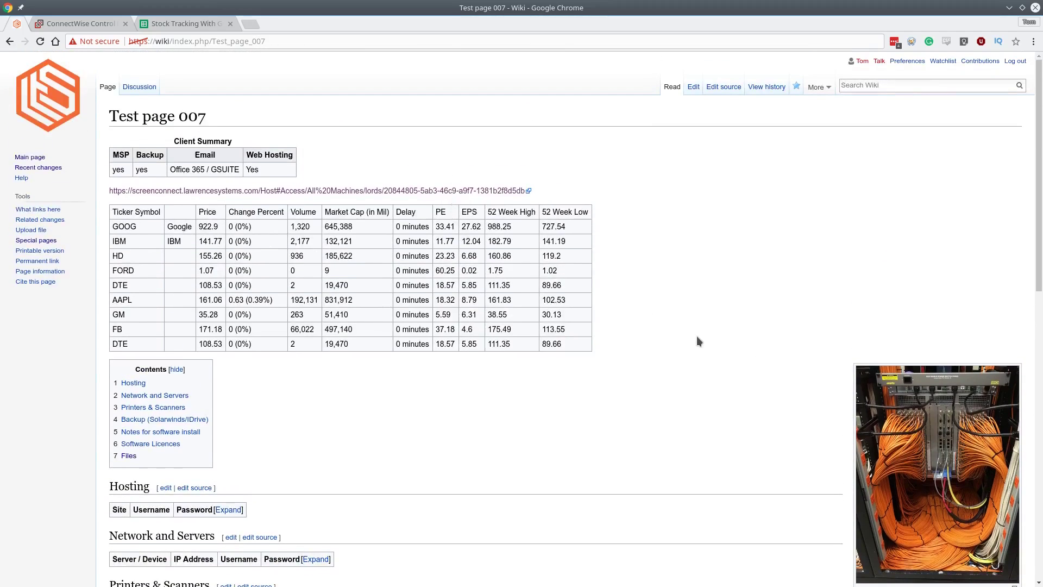
{"action": "scroll", "coordinate": [326, 440], "scroll_direction": "down", "scroll_amount": 3}
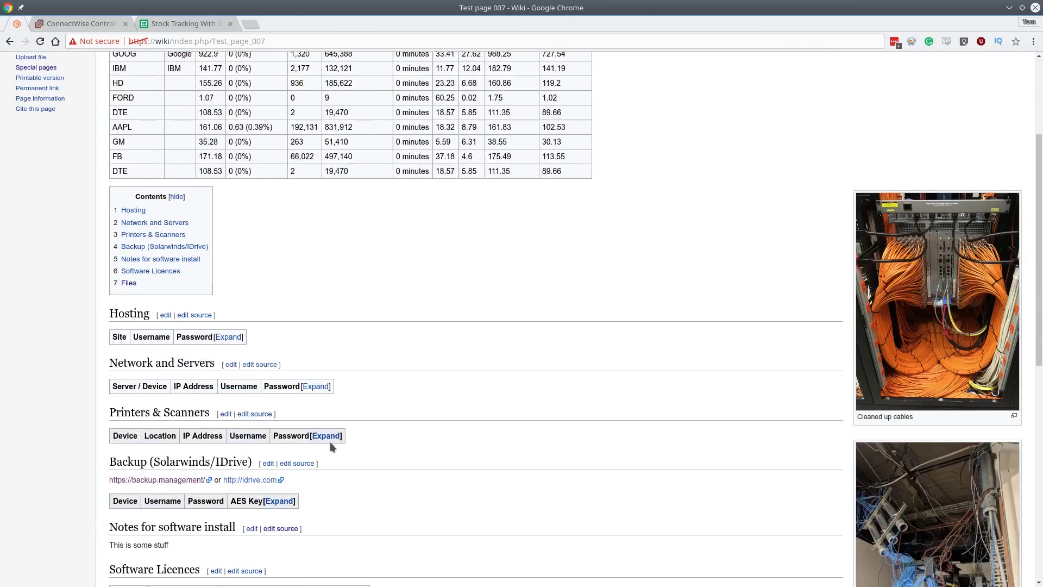
{"action": "scroll", "coordinate": [330, 445], "scroll_direction": "up", "scroll_amount": 3}
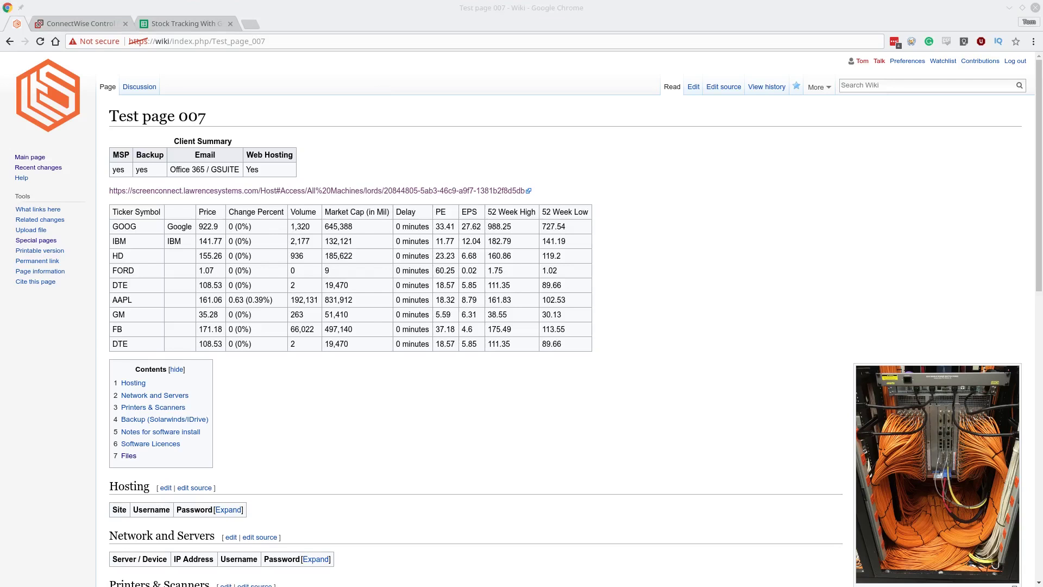
{"action": "scroll", "coordinate": [682, 282], "scroll_direction": "down", "scroll_amount": 1}
{"action": "scroll", "coordinate": [678, 279], "scroll_direction": "down", "scroll_amount": 2}
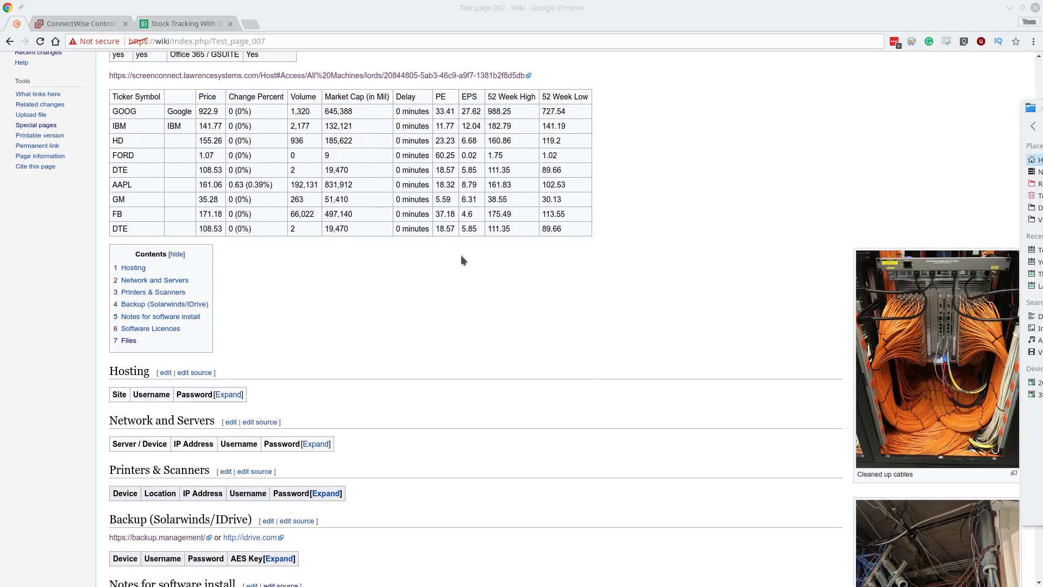
{"action": "scroll", "coordinate": [403, 355], "scroll_direction": "up", "scroll_amount": 1}
{"action": "scroll", "coordinate": [404, 358], "scroll_direction": "up", "scroll_amount": 2}
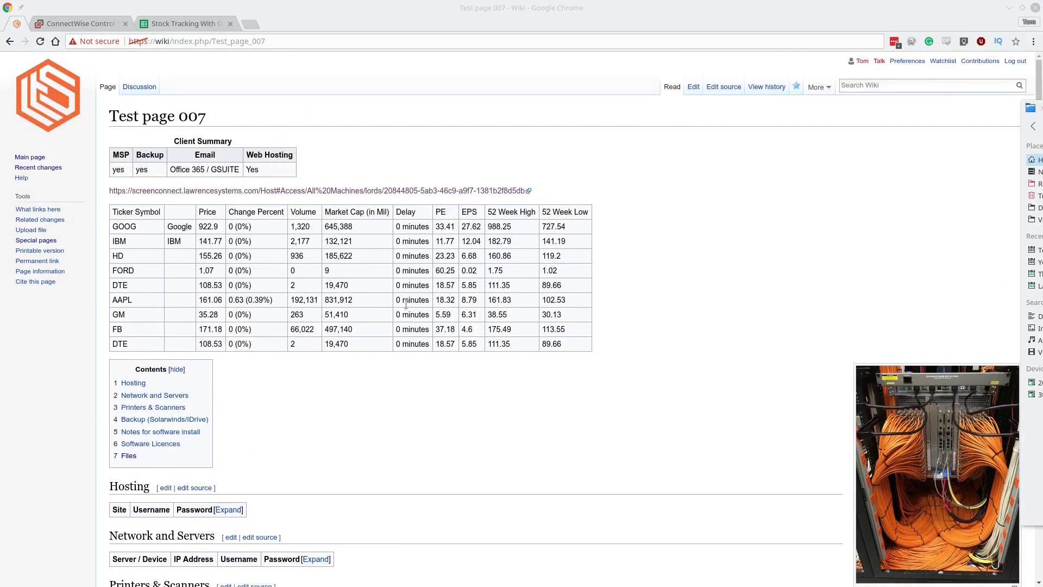